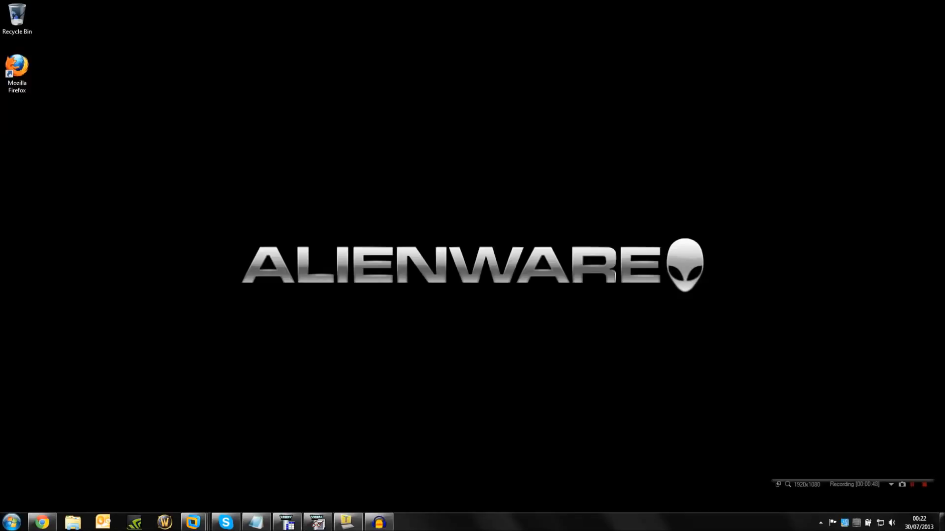
Switch to VMware Workstation, review the running virtual machines from its Home page, and minimise the window.
{"action": "left_click", "coordinate": [287, 523]}
{"action": "mouse_move", "coordinate": [192, 522]}
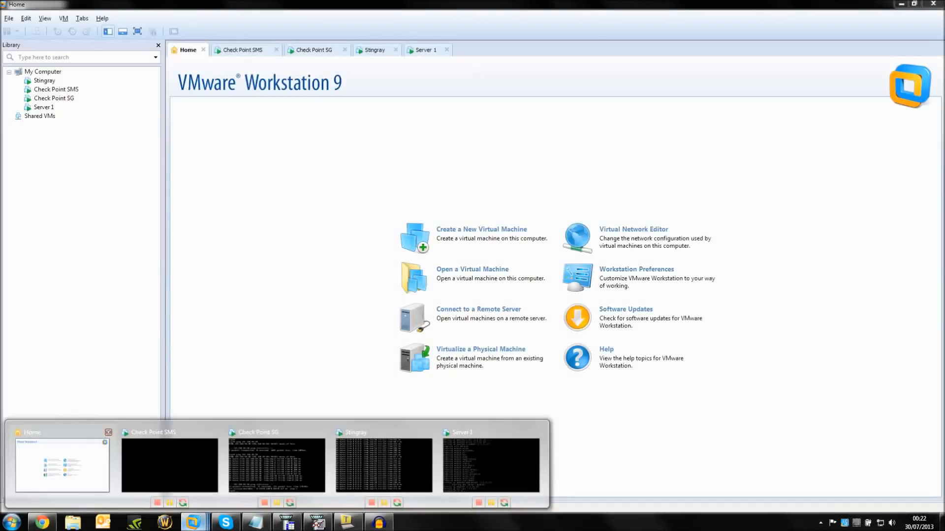
{"action": "left_click", "coordinate": [62, 462]}
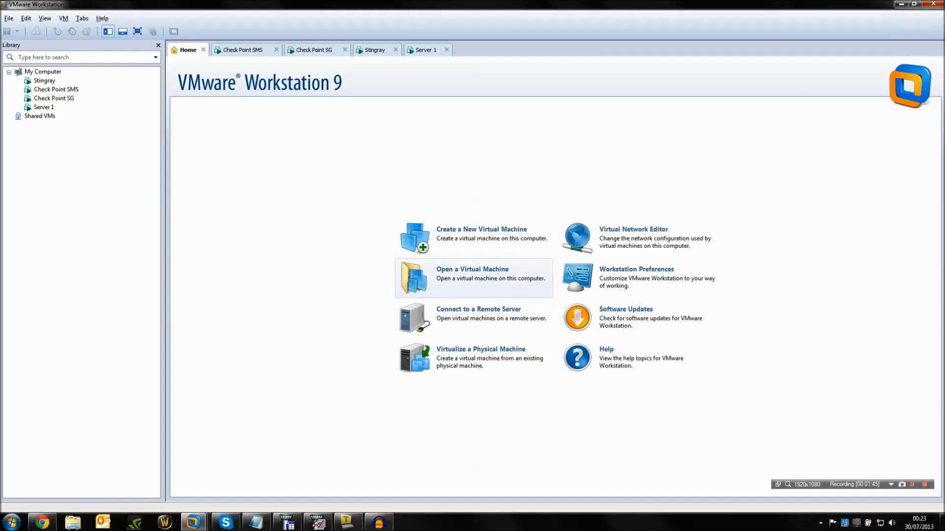
{"action": "left_click", "coordinate": [901, 4]}
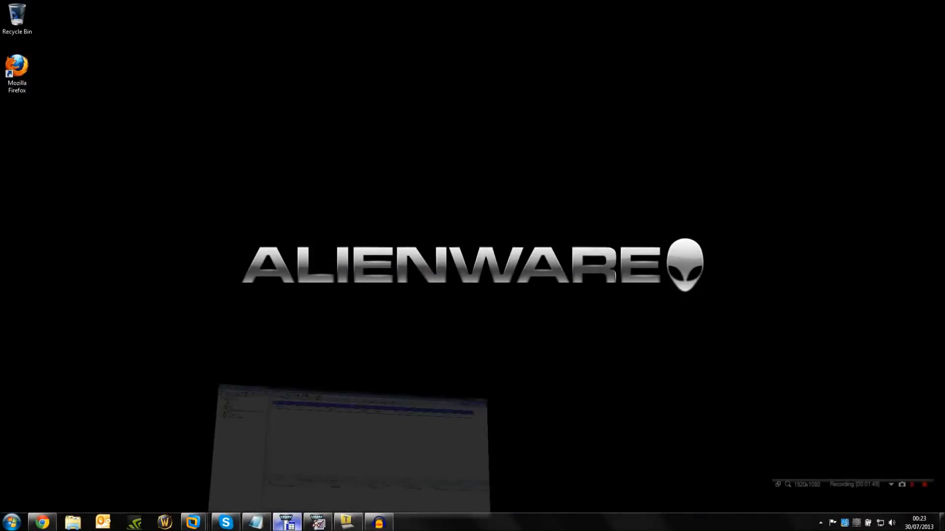
Switch to SmartDashboard and review the general properties and topology of the Check Point host sg, closing without changes.
{"action": "left_click", "coordinate": [287, 523]}
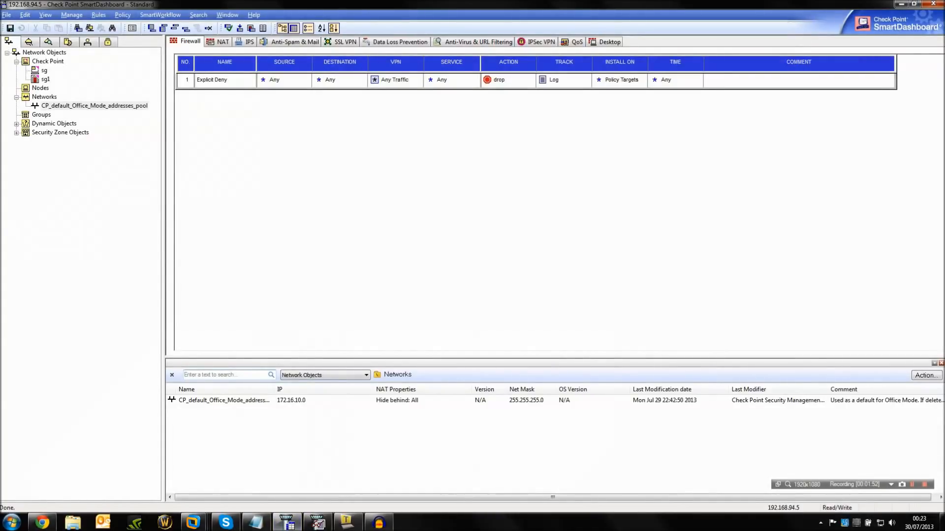
{"action": "double_click", "coordinate": [45, 71]}
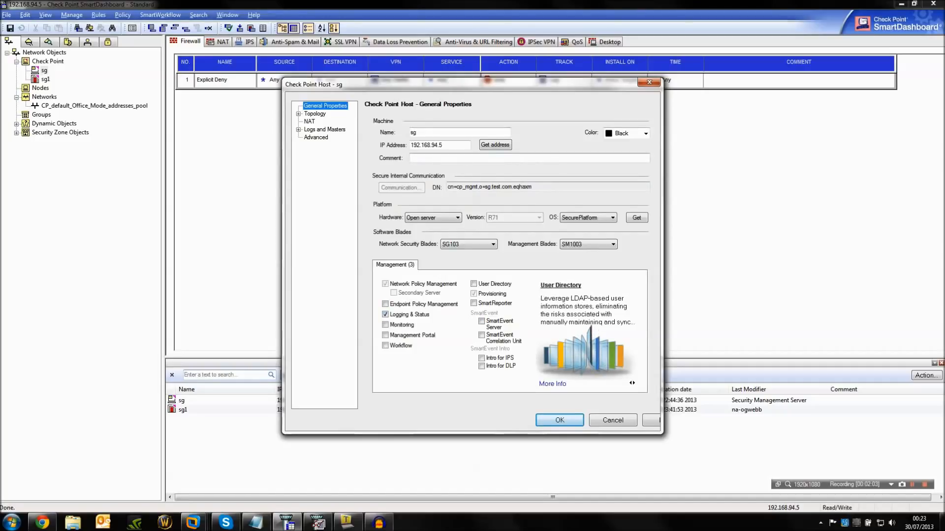
{"action": "left_click", "coordinate": [298, 114]}
{"action": "left_click", "coordinate": [315, 114]}
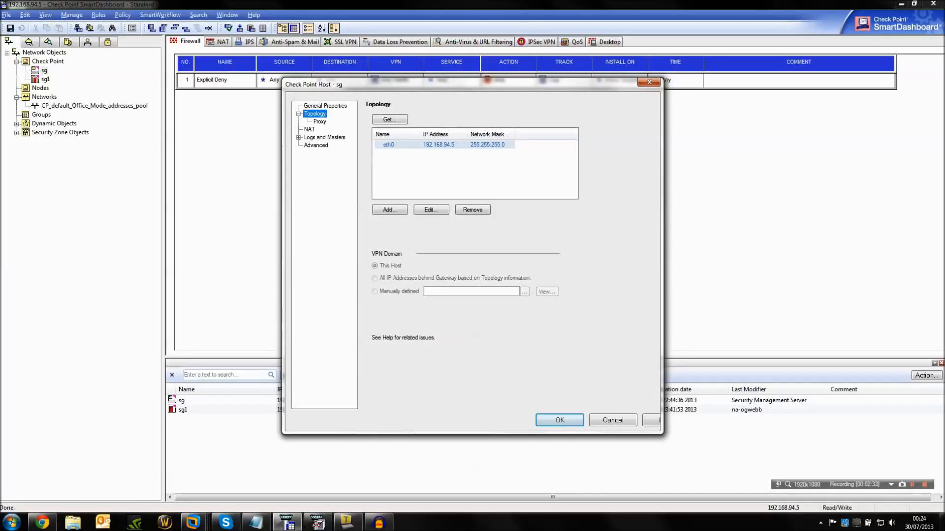
{"action": "left_click", "coordinate": [613, 420]}
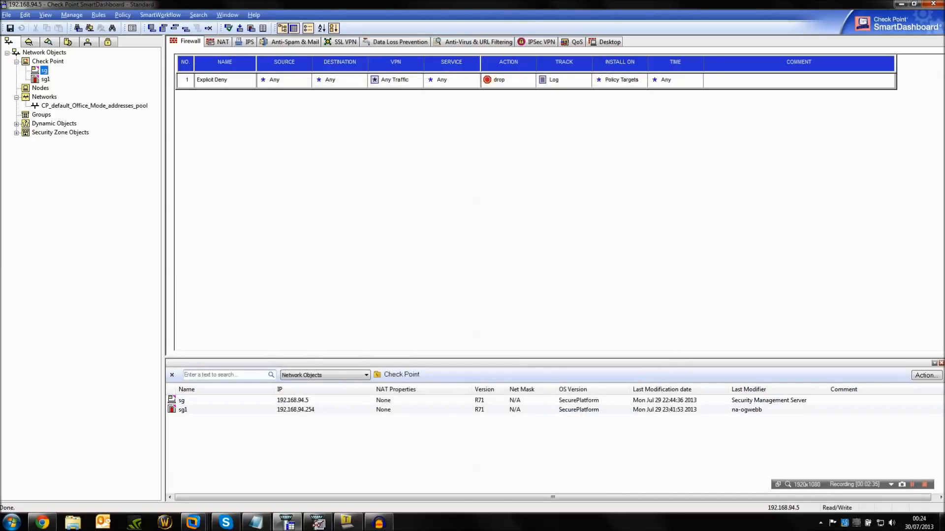
Review the sg1 gateway's IP address and the topology and anti-spoofing settings of its eth1 interface.
{"action": "double_click", "coordinate": [46, 79]}
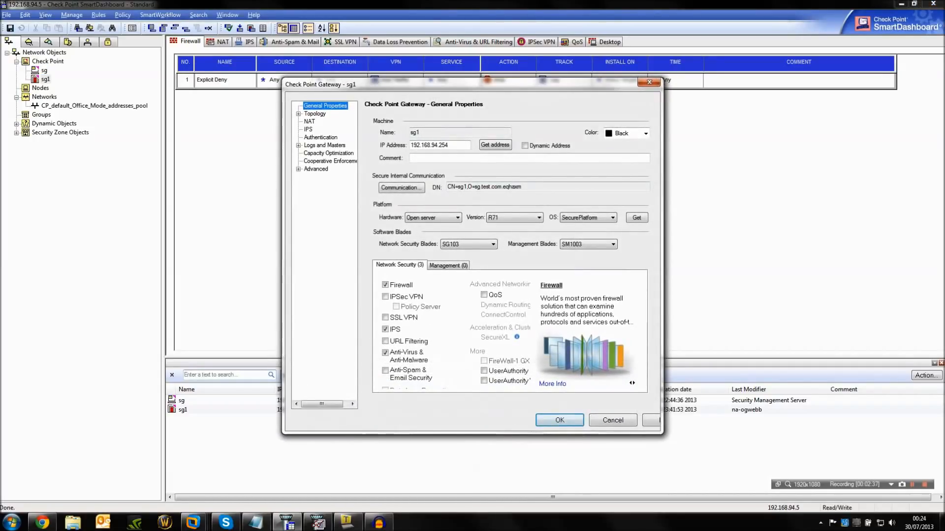
{"action": "left_click_drag", "start_coordinate": [450, 145], "coordinate": [409, 145]}
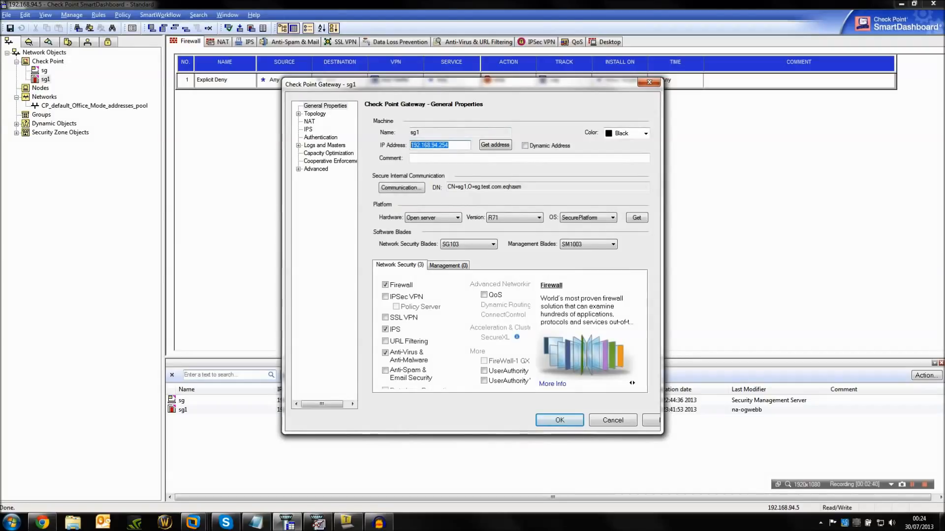
{"action": "left_click", "coordinate": [315, 114]}
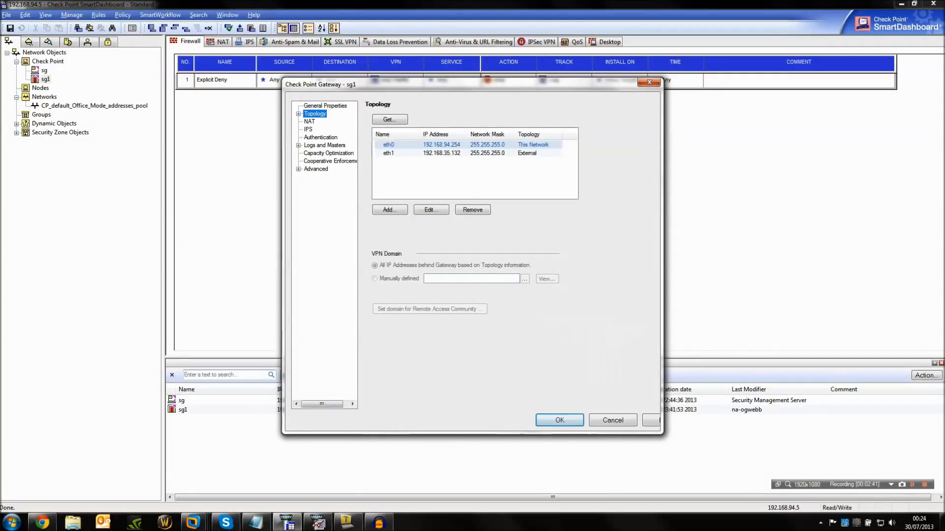
{"action": "left_click", "coordinate": [441, 153]}
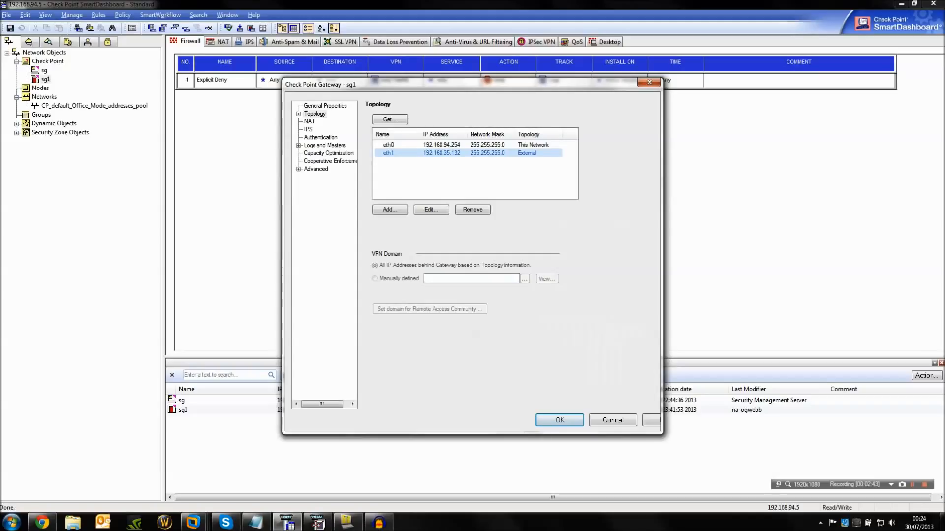
{"action": "left_click", "coordinate": [431, 210]}
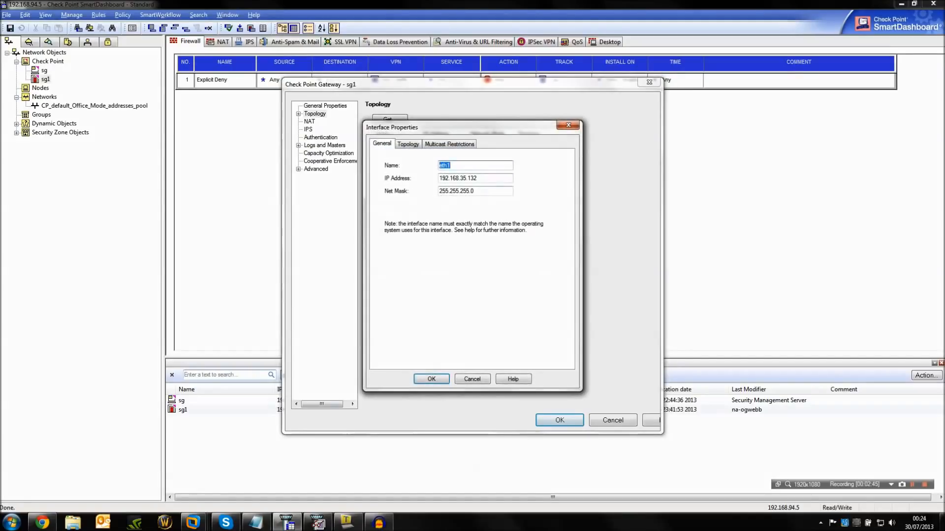
{"action": "left_click", "coordinate": [408, 144]}
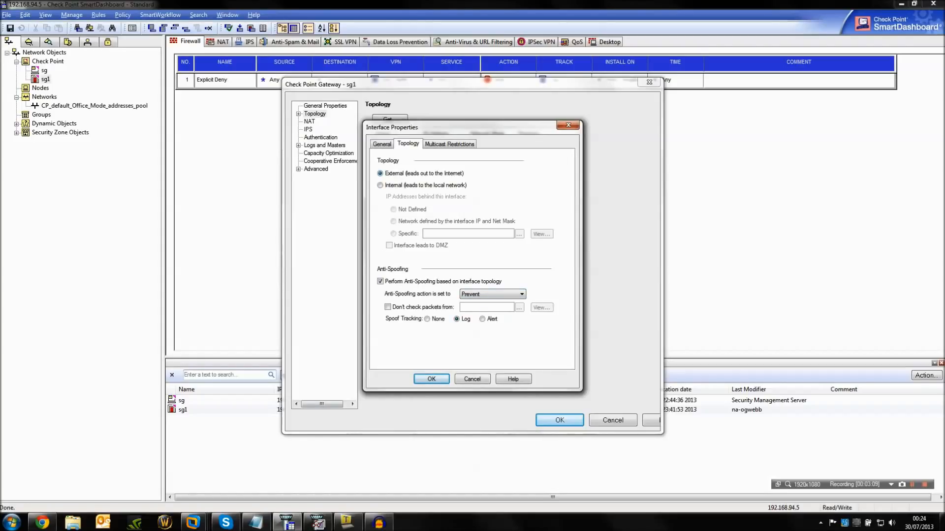
{"action": "left_click", "coordinate": [472, 379]}
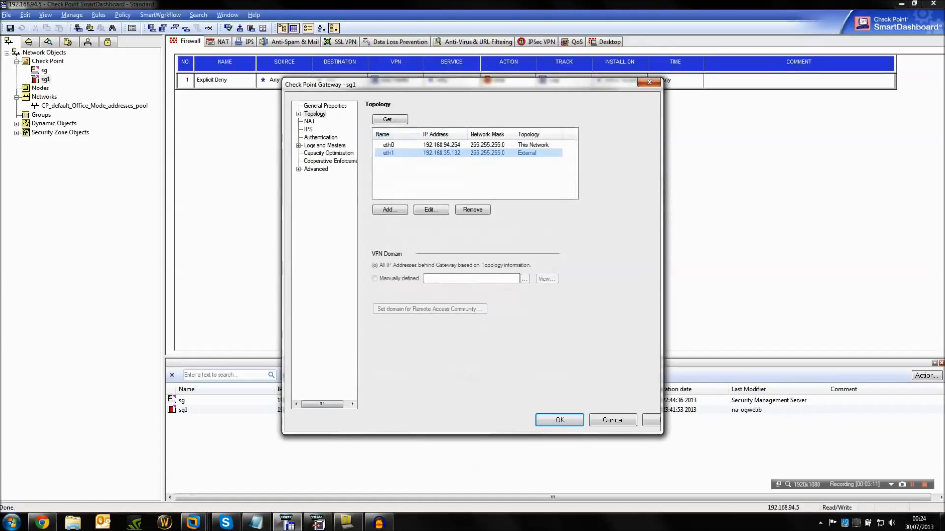
Review the eth0 interface's topology, anti-spoofing, multicast and general settings, and close the sg1 gateway properties without saving.
{"action": "double_click", "coordinate": [387, 144]}
{"action": "left_click", "coordinate": [408, 144]}
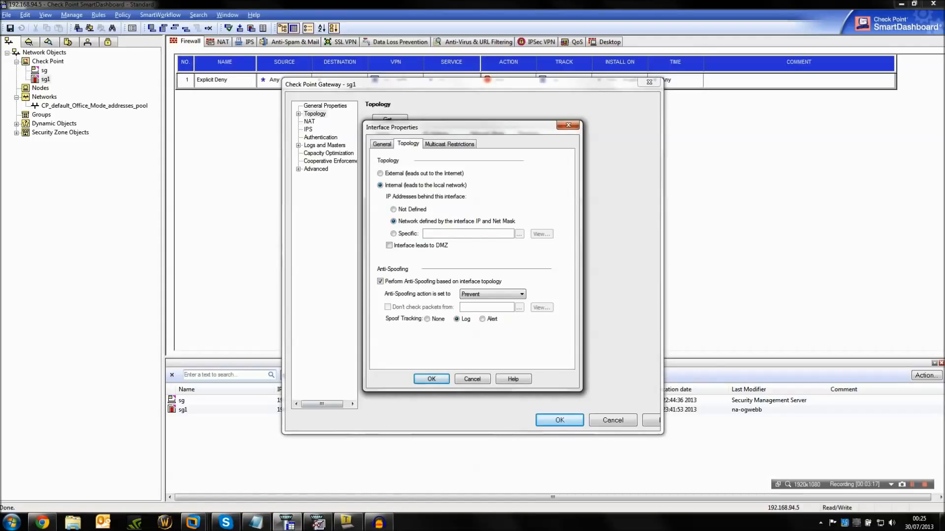
{"action": "left_click_drag", "start_coordinate": [442, 127], "coordinate": [442, 180]}
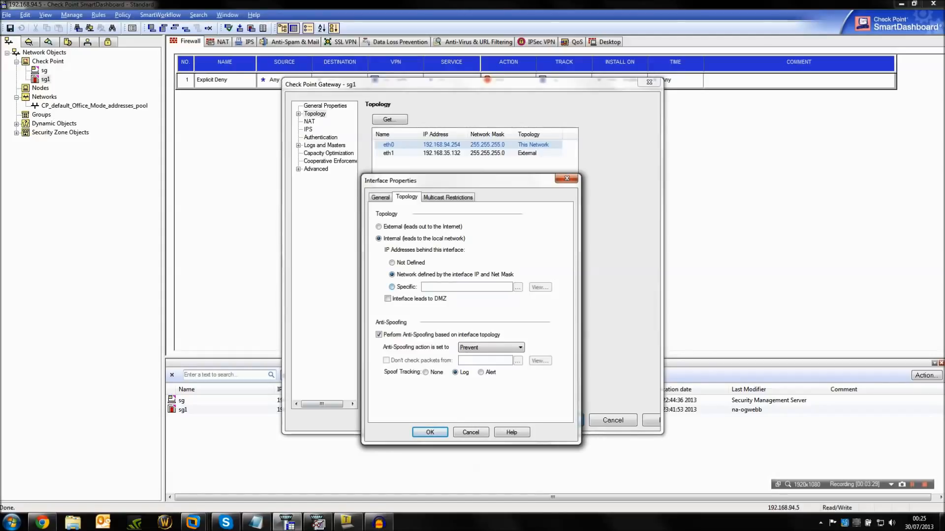
{"action": "left_click", "coordinate": [517, 287]}
{"action": "left_click", "coordinate": [518, 287]}
{"action": "left_click", "coordinate": [392, 274]}
{"action": "left_click", "coordinate": [448, 197]}
{"action": "left_click", "coordinate": [380, 197]}
{"action": "left_click", "coordinate": [471, 433]}
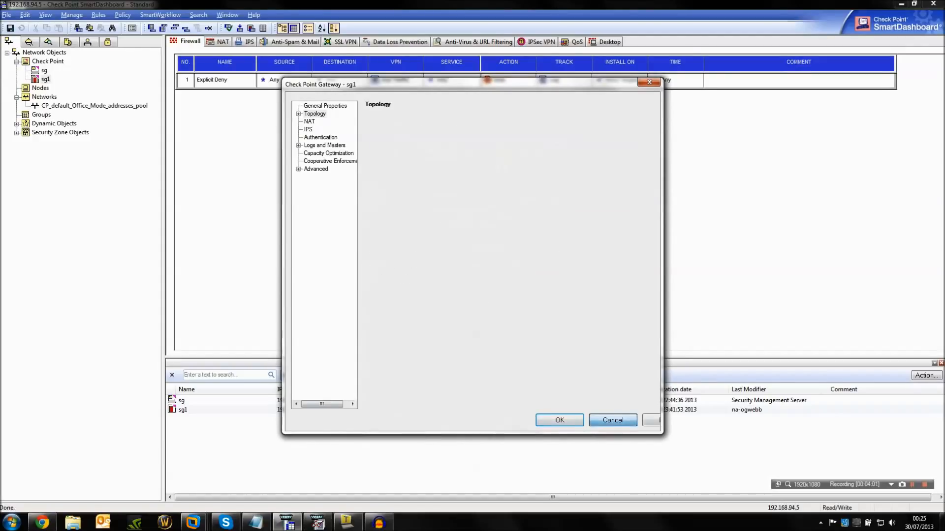
{"action": "left_click", "coordinate": [612, 420]}
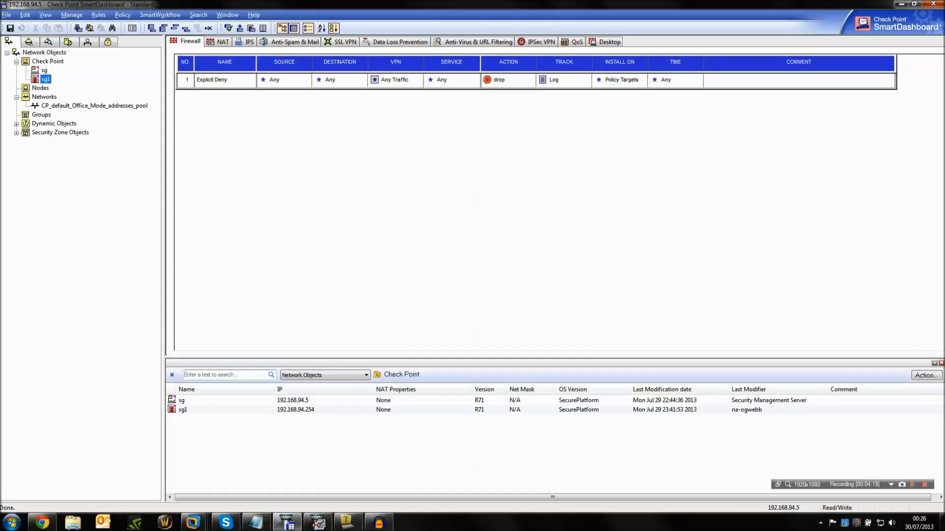
Try to delete the first automatic NAT rule and return to the Firewall rule base.
{"action": "left_click", "coordinate": [218, 42]}
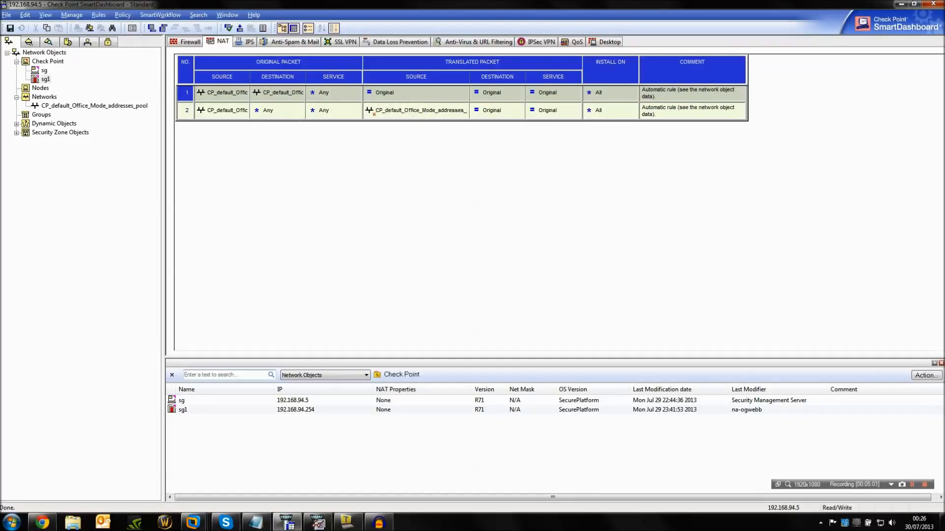
{"action": "key", "text": "Delete"}
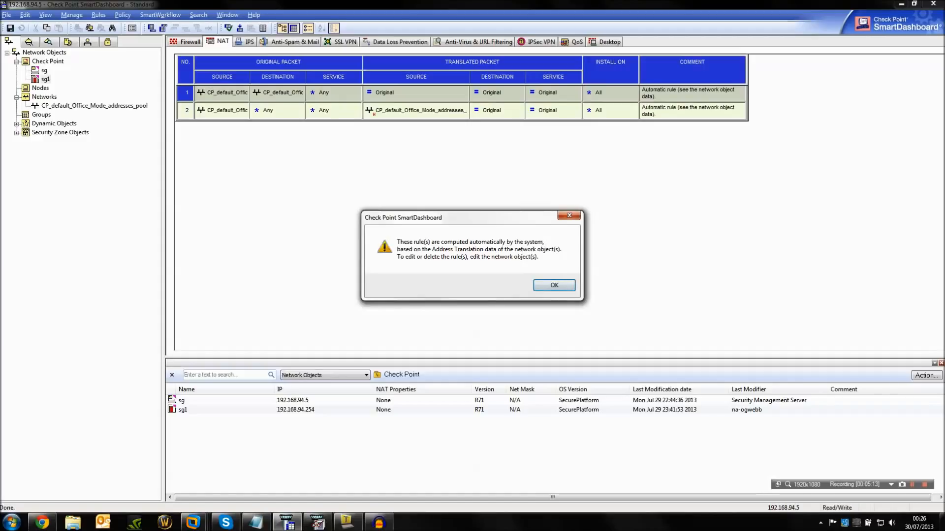
{"action": "key", "text": "Return"}
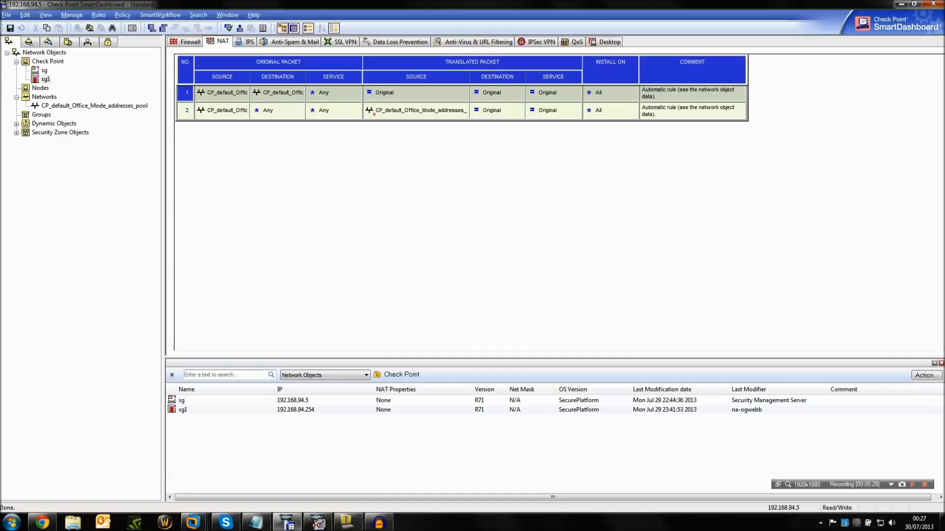
{"action": "left_click", "coordinate": [186, 41]}
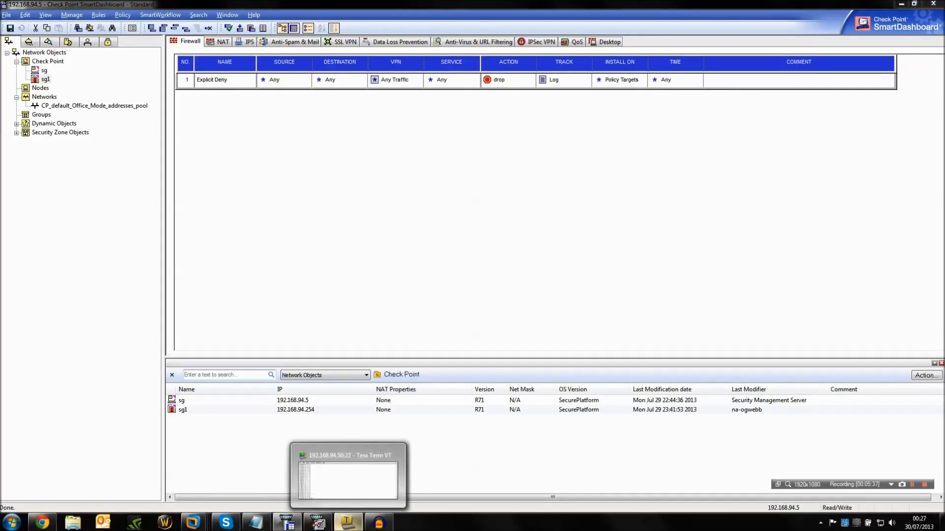
Switch to the Tera Term session on server-1 and list its network interfaces with ifconfig -a.
{"action": "left_click", "coordinate": [346, 523]}
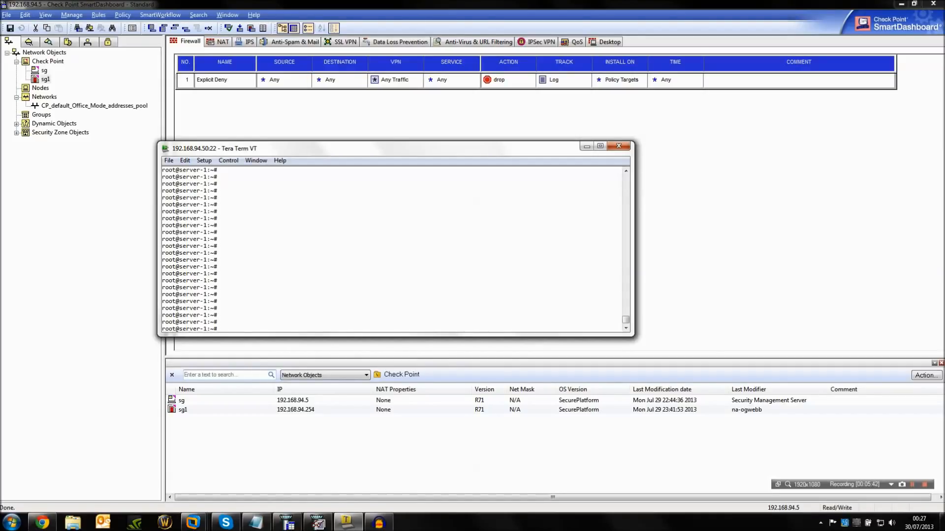
{"action": "type", "text": "ifconfig -a"}
{"action": "key", "text": "Return"}
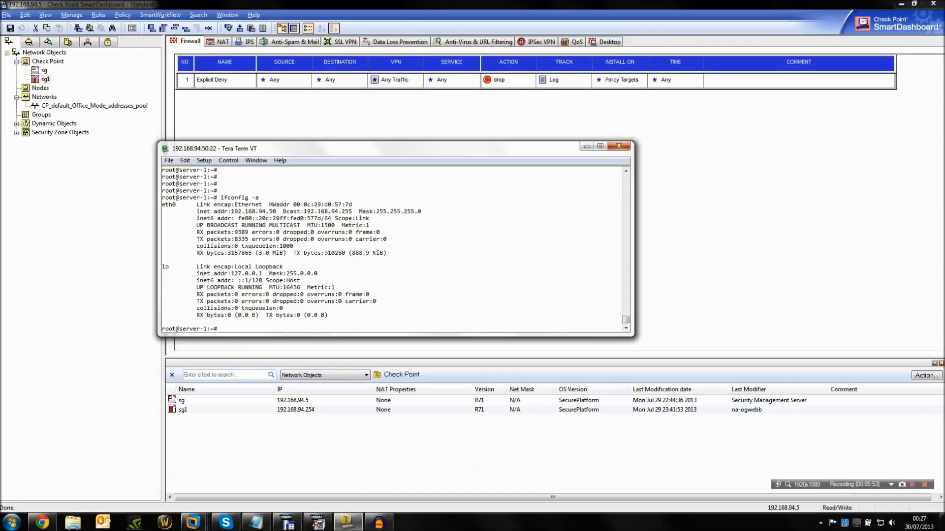
{"action": "key", "text": "Return"}
{"action": "key", "text": "Return"}
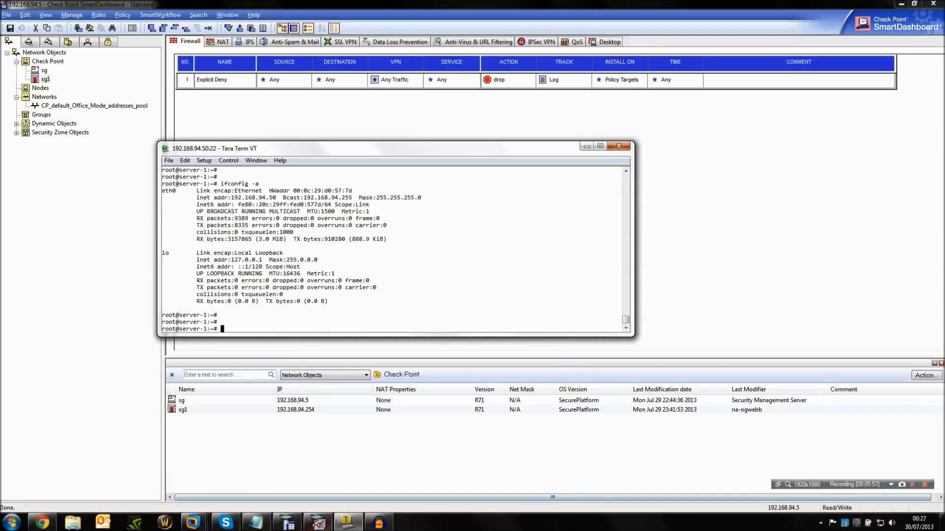
Switch to the SmartView Tracker log and bring the Tera Term session up in front of it.
{"action": "left_click", "coordinate": [318, 523]}
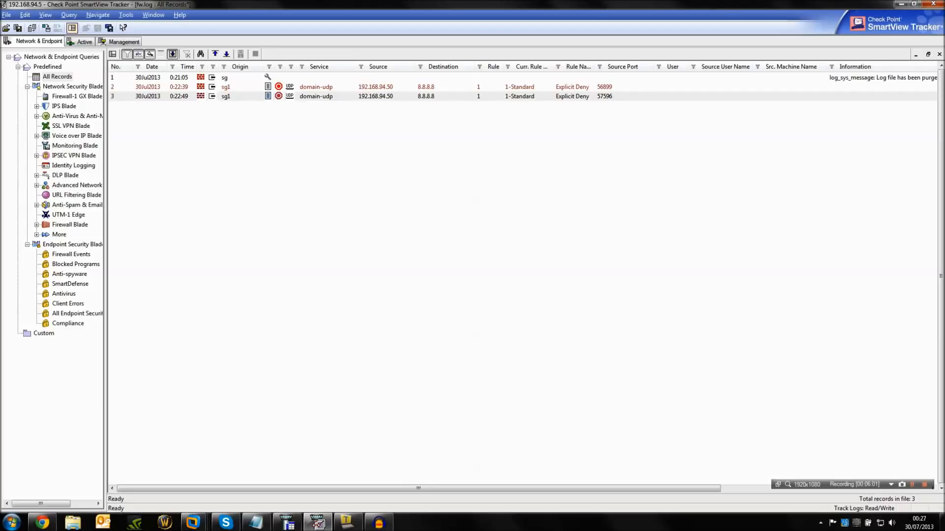
{"action": "mouse_move", "coordinate": [347, 523]}
{"action": "left_click", "coordinate": [378, 523]}
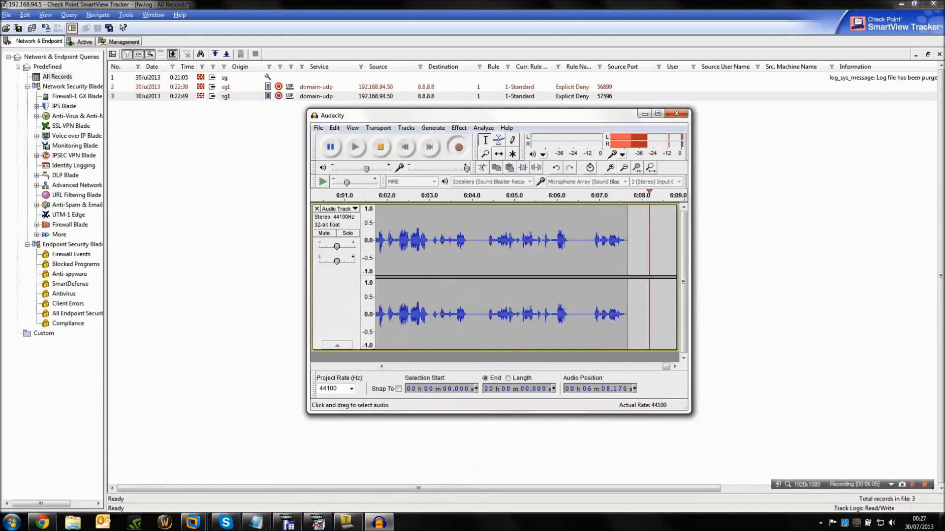
{"action": "left_click", "coordinate": [644, 114]}
{"action": "left_click", "coordinate": [347, 523]}
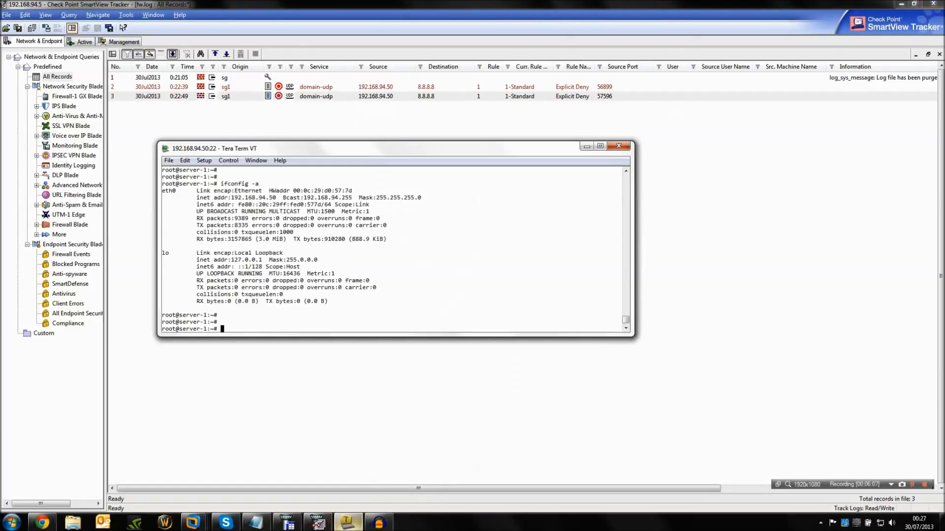
{"action": "key", "text": "Return"}
{"action": "key", "text": "Return"}
{"action": "key", "text": "Return"}
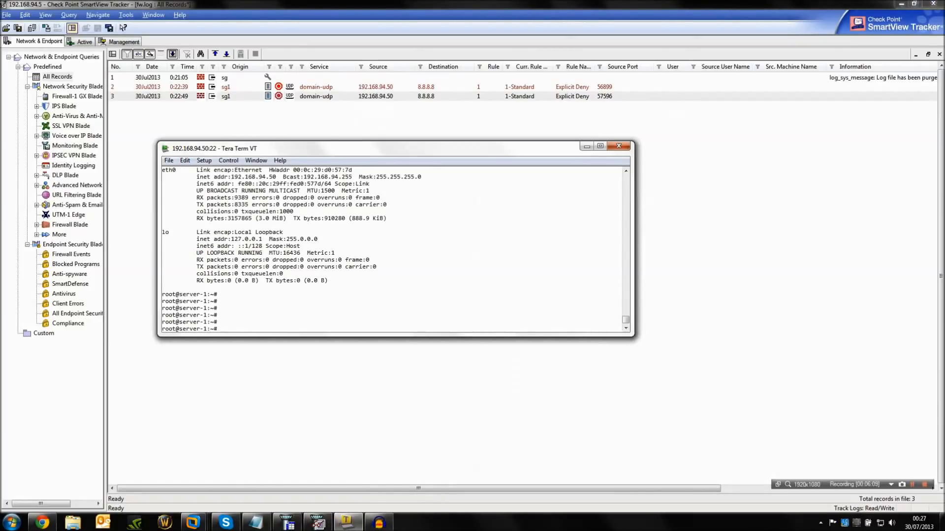
{"action": "type", "text": "curl -I www.google.co.uk"}
{"action": "key", "text": "Return"}
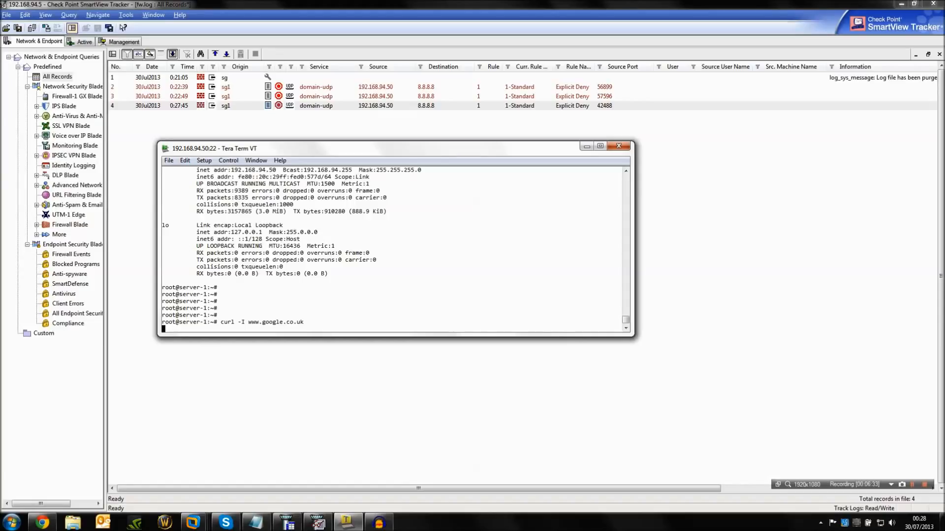
{"action": "key", "text": "ctrl+c"}
Test outbound web access by IP address with curl -I 8.8.8.8 and interrupt the request.
{"action": "key", "text": "Up"}
{"action": "key", "text": "BackSpace"}
{"action": "key", "text": "BackSpace"}
{"action": "key", "text": "BackSpace"}
{"action": "key", "text": "BackSpace"}
{"action": "key", "text": "BackSpace"}
{"action": "key", "text": "BackSpace"}
{"action": "key", "text": "BackSpace"}
{"action": "key", "text": "BackSpace"}
{"action": "key", "text": "BackSpace"}
{"action": "key", "text": "BackSpace"}
{"action": "key", "text": "BackSpace"}
{"action": "key", "text": "BackSpace"}
{"action": "key", "text": "BackSpace"}
{"action": "key", "text": "BackSpace"}
{"action": "key", "text": "BackSpace"}
{"action": "key", "text": "BackSpace"}
{"action": "type", "text": "8.8.8.8"}
{"action": "key", "text": "Return"}
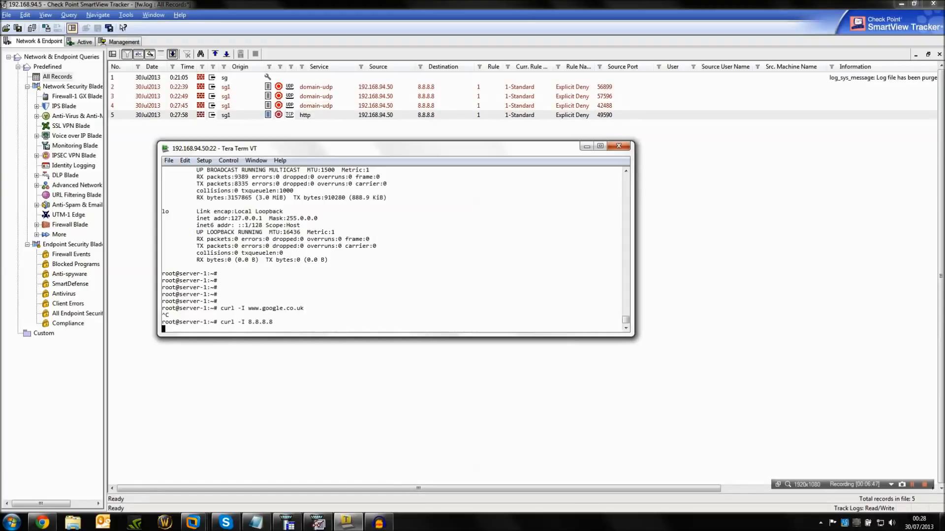
{"action": "key", "text": "ctrl+c"}
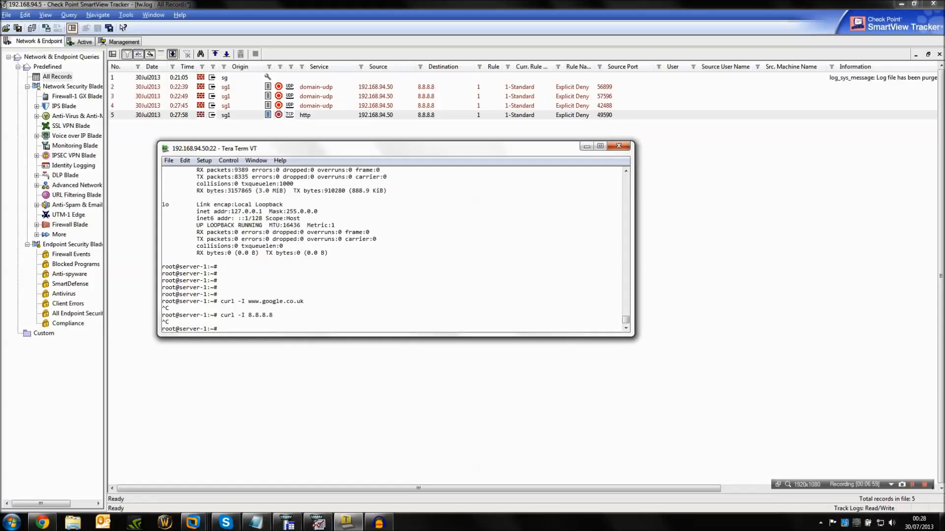
Examine the newest domain-udp and http records in SmartView Tracker and switch back to SmartDashboard.
{"action": "left_click", "coordinate": [316, 106]}
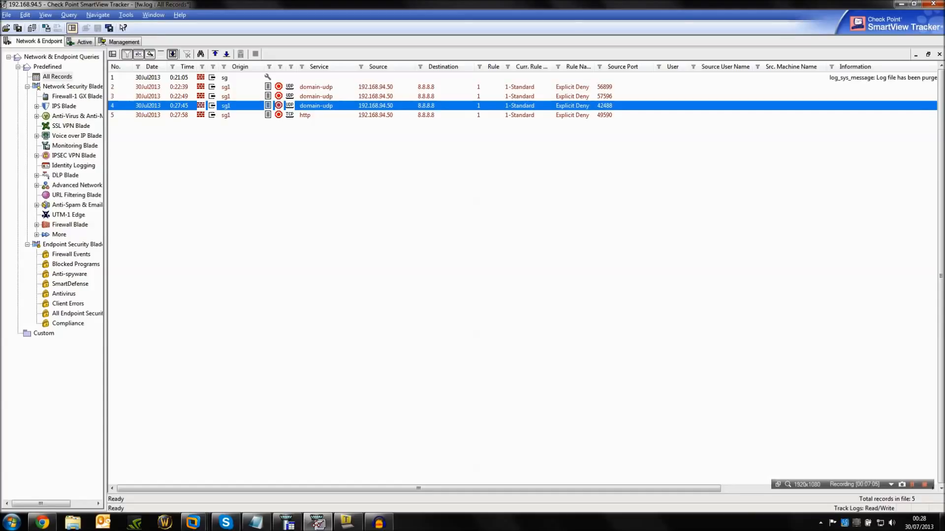
{"action": "left_click", "coordinate": [426, 115]}
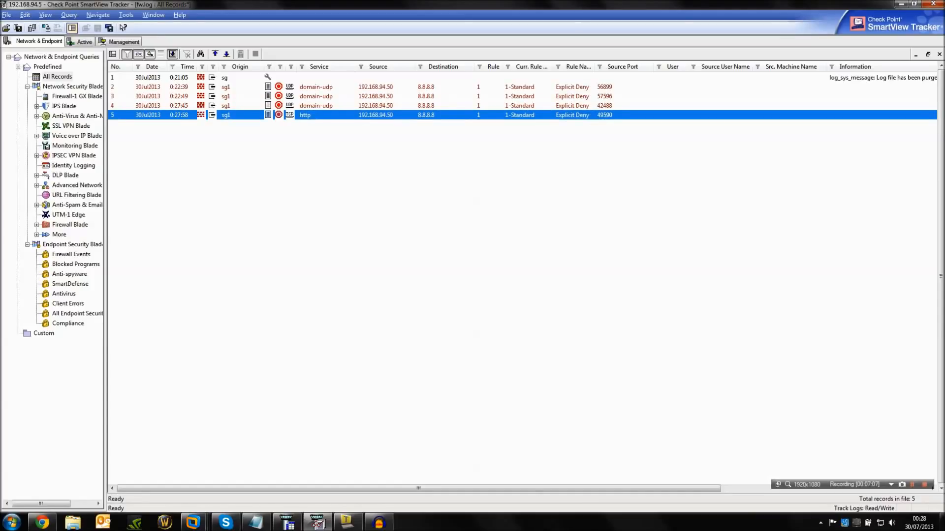
{"action": "left_click", "coordinate": [287, 523]}
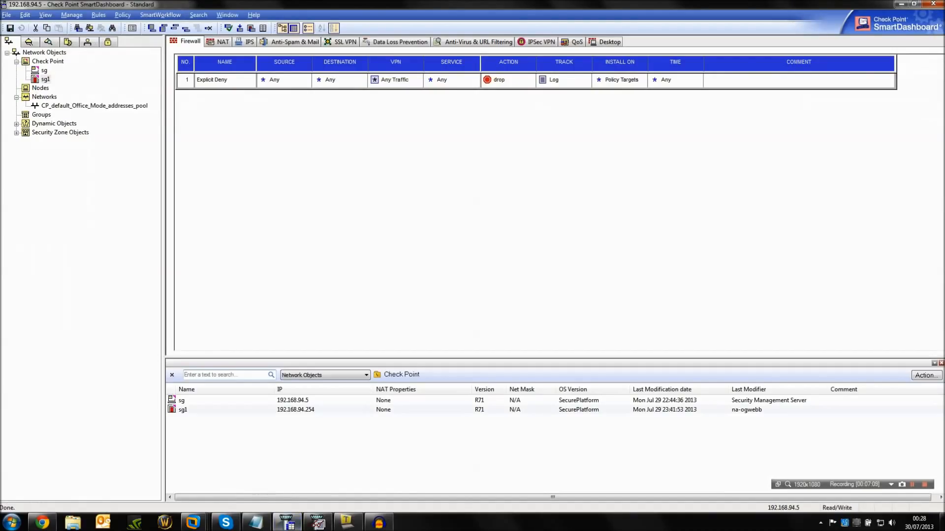
Add a rule above the Explicit Deny rule and name it Internet Access.
{"action": "right_click", "coordinate": [192, 79]}
{"action": "mouse_move", "coordinate": [222, 85]}
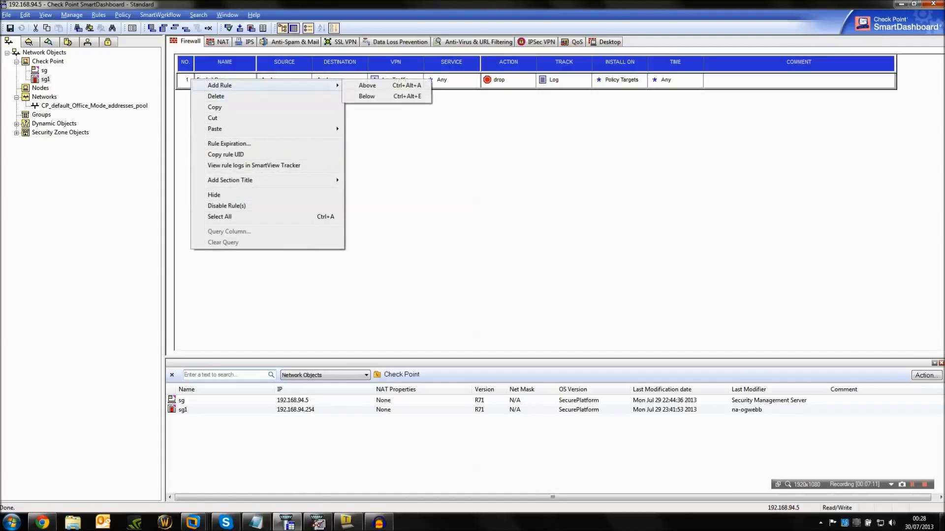
{"action": "left_click", "coordinate": [367, 85]}
{"action": "double_click", "coordinate": [225, 80]}
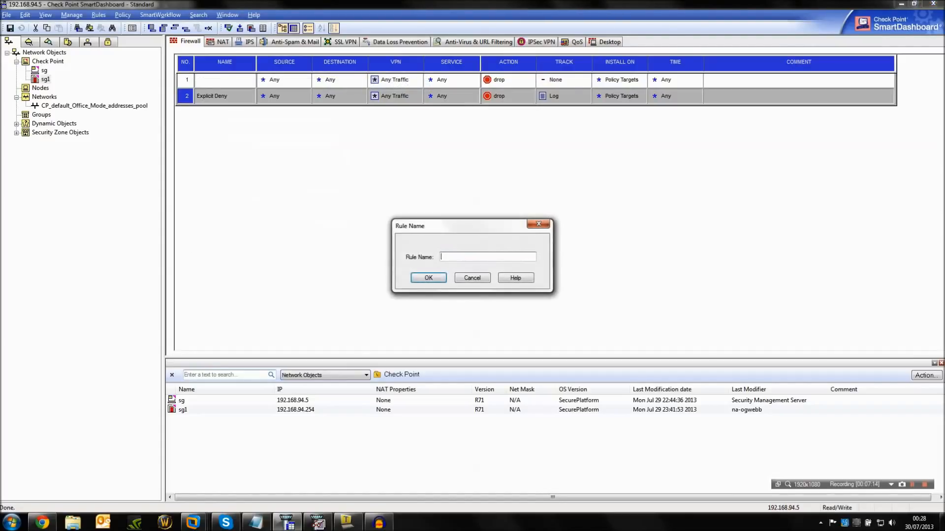
{"action": "type", "text": "Internet Access"}
{"action": "key", "text": "Return"}
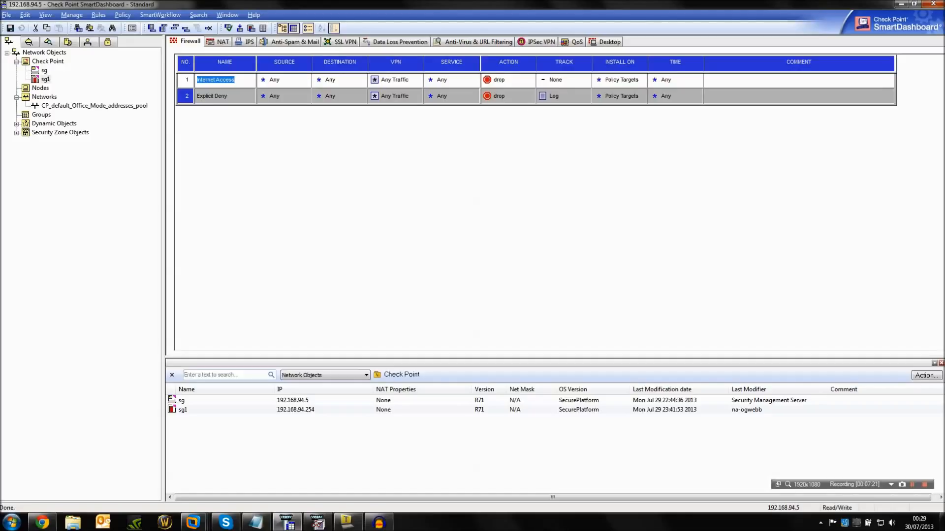
Define a new network object Test-Network with address 192.168.94.0, net mask 255.255.255.0 and the comment "This is my test network".
{"action": "right_click", "coordinate": [33, 97]}
{"action": "left_click", "coordinate": [61, 102]}
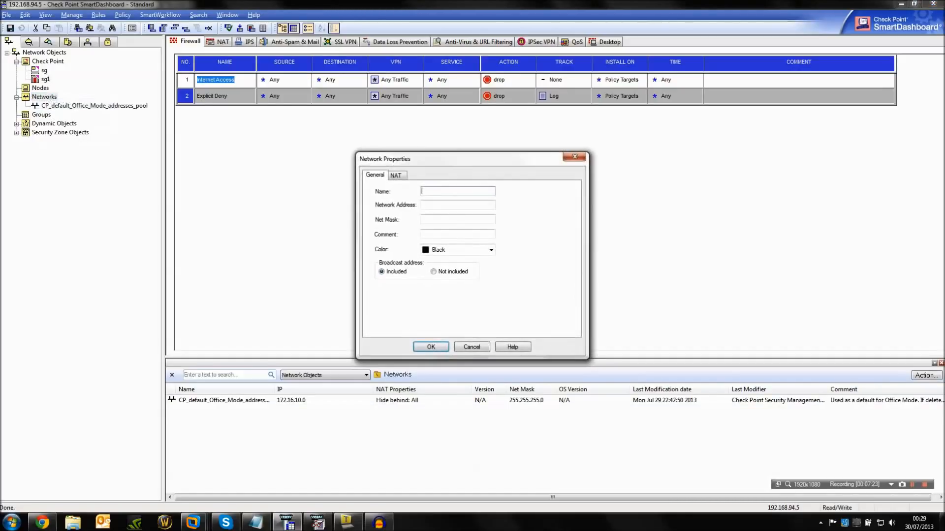
{"action": "type", "text": "Test-Network"}
{"action": "key", "text": "Tab"}
{"action": "type", "text": "192.168.94.0"}
{"action": "key", "text": "Tab"}
{"action": "type", "text": "255.255.255.0"}
{"action": "key", "text": "Tab"}
{"action": "type", "text": "This is my test network"}
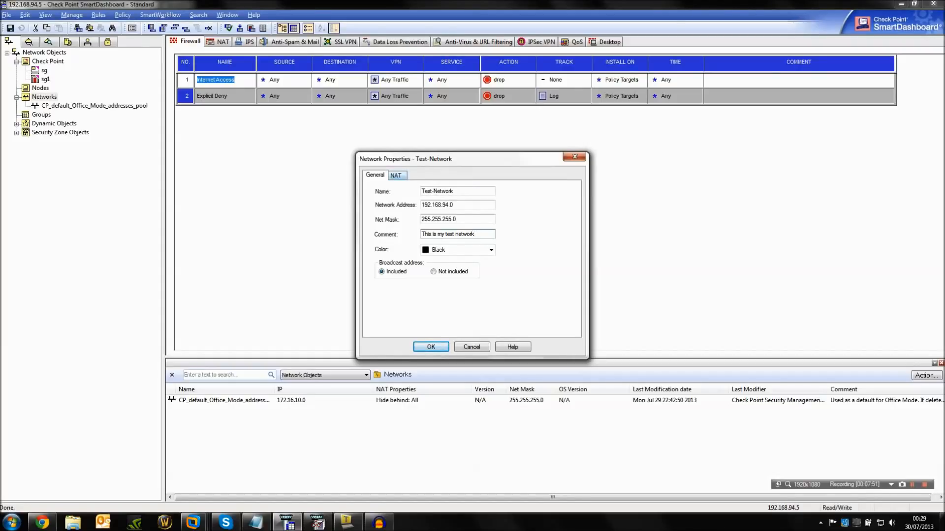
Enable automatic address translation for Test-Network with the Hide method behind the gateway, and save the network object.
{"action": "left_click", "coordinate": [397, 176]}
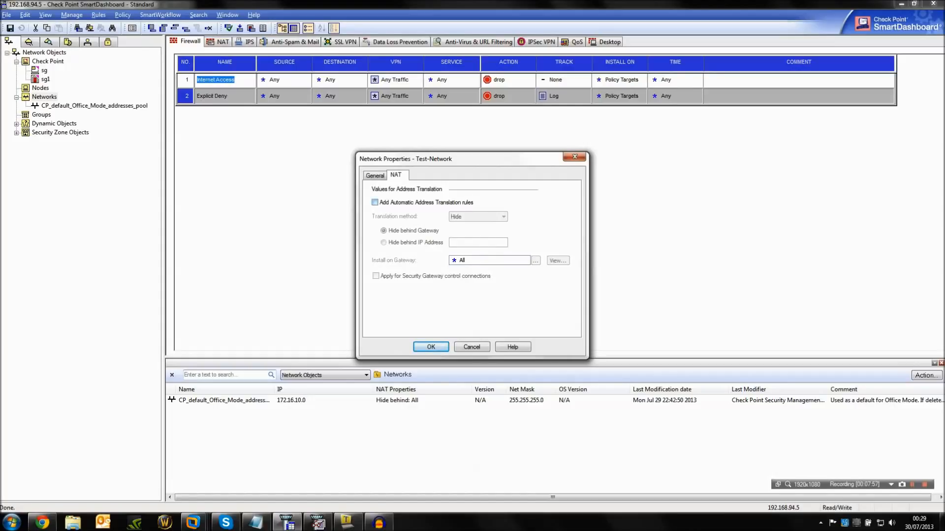
{"action": "left_click", "coordinate": [375, 202]}
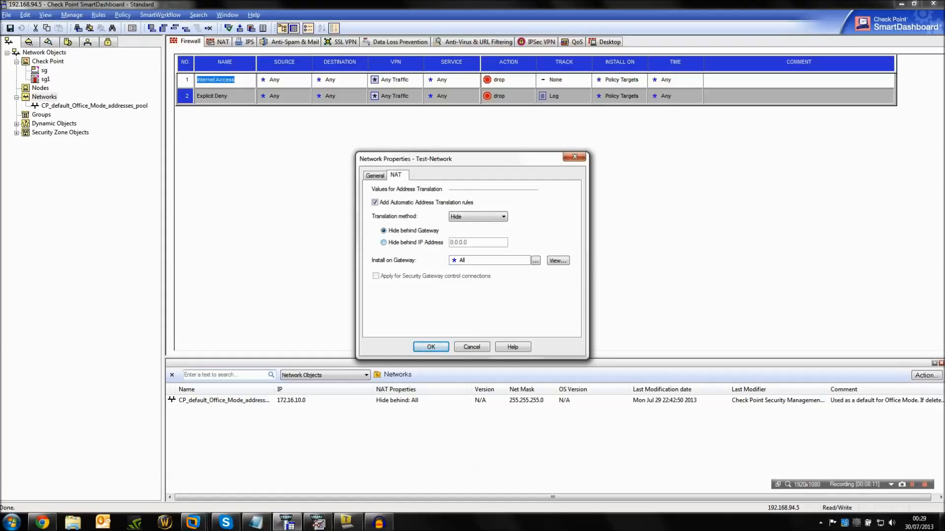
{"action": "left_click", "coordinate": [384, 243]}
{"action": "left_click", "coordinate": [383, 231]}
{"action": "left_click", "coordinate": [477, 217]}
{"action": "left_click", "coordinate": [472, 232]}
{"action": "left_click", "coordinate": [475, 238]}
{"action": "left_click", "coordinate": [478, 217]}
{"action": "left_click", "coordinate": [467, 225]}
{"action": "left_click", "coordinate": [375, 176]}
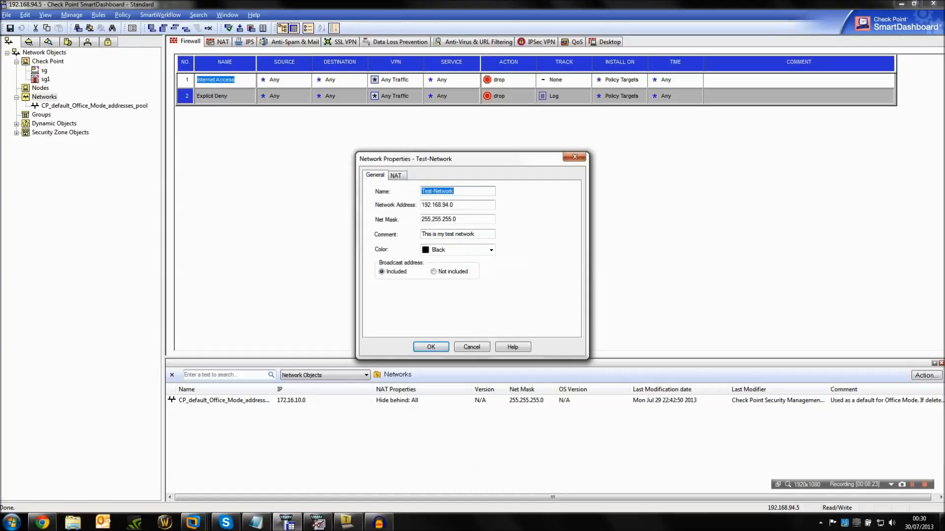
{"action": "left_click", "coordinate": [431, 347]}
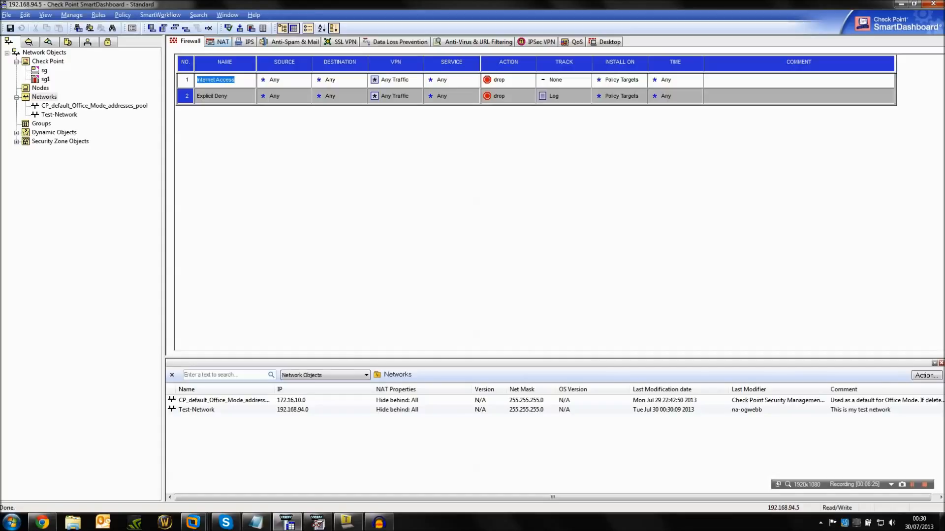
Examine the automatic NAT rules generated for Test-Network.
{"action": "left_click", "coordinate": [219, 42]}
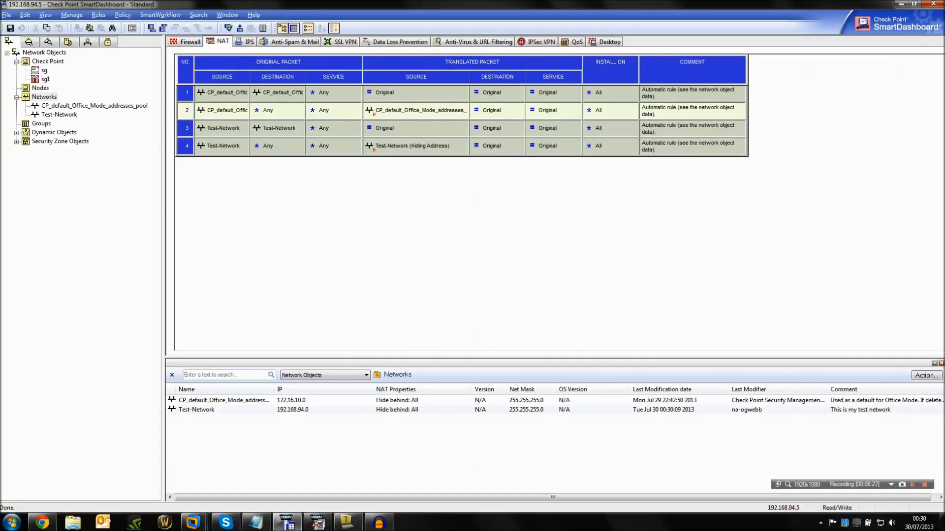
{"action": "left_click", "coordinate": [223, 128]}
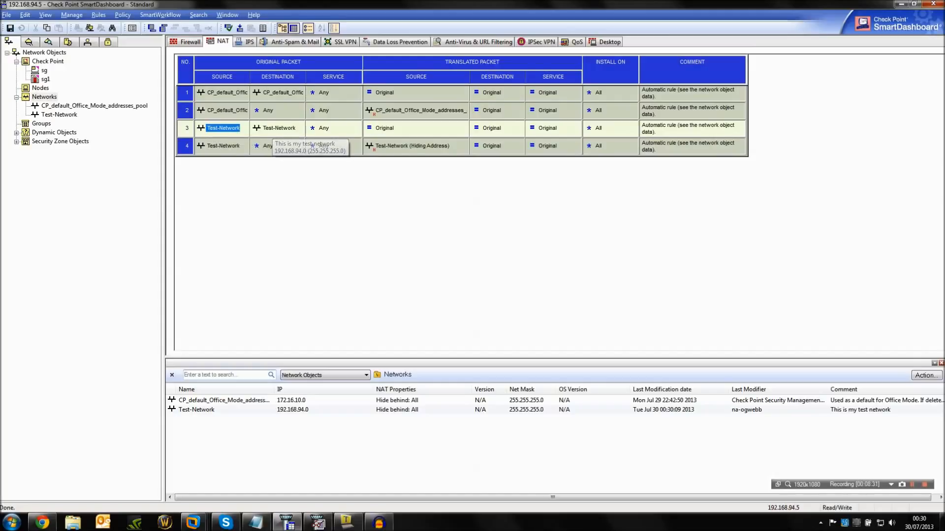
{"action": "left_click", "coordinate": [215, 146]}
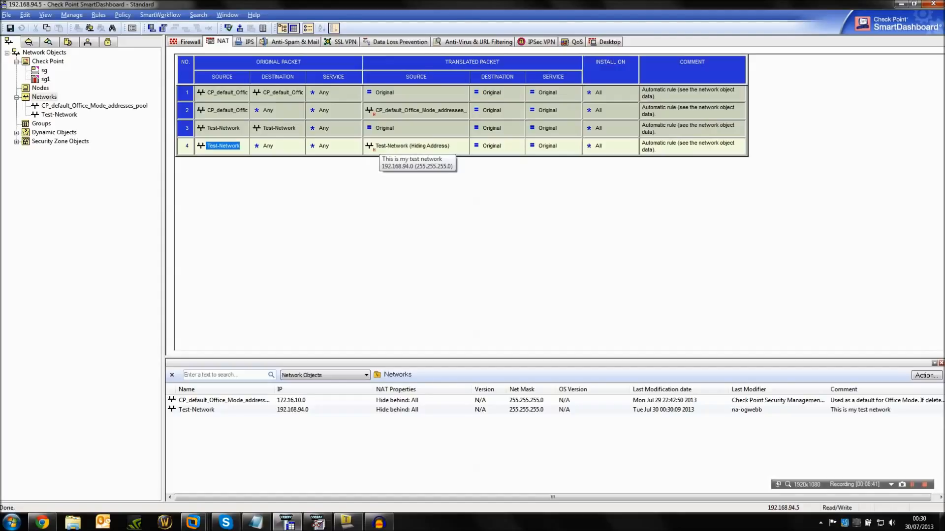
Set the source of the Internet Access firewall rule to Test-Network.
{"action": "left_click", "coordinate": [190, 42]}
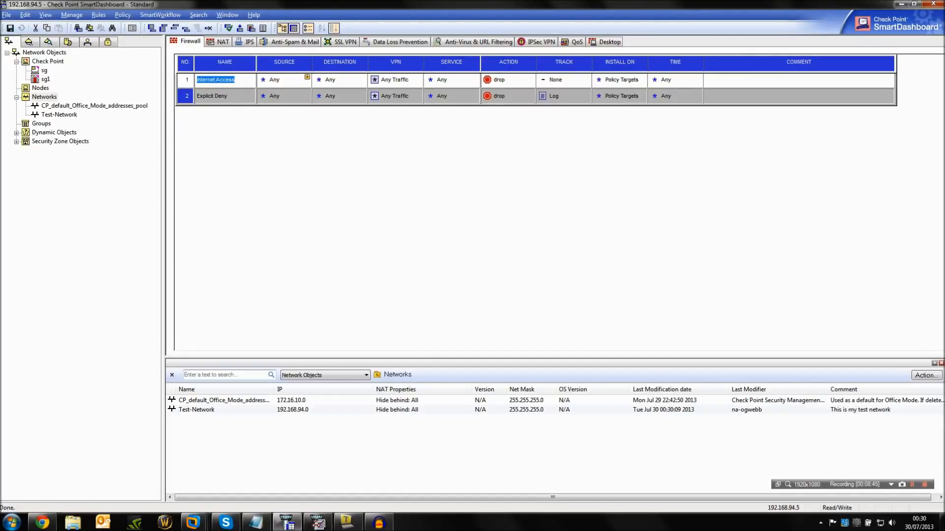
{"action": "left_click", "coordinate": [94, 106]}
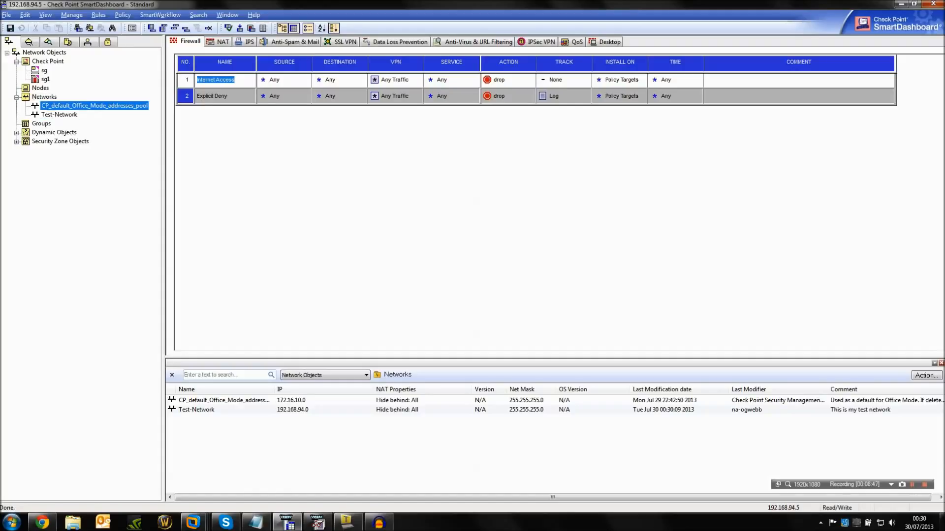
{"action": "left_click_drag", "start_coordinate": [59, 115], "coordinate": [284, 80]}
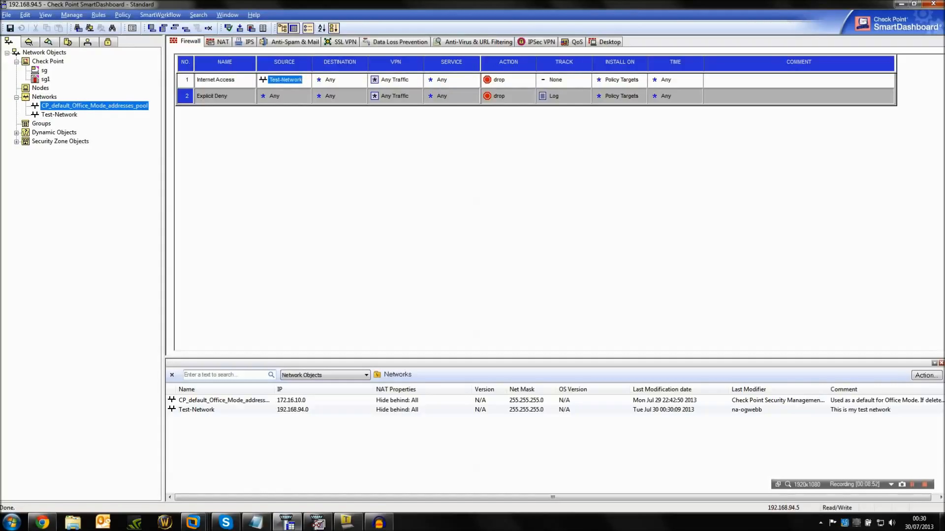
Add the http and dns services to the Internet Access rule.
{"action": "left_click", "coordinate": [476, 76]}
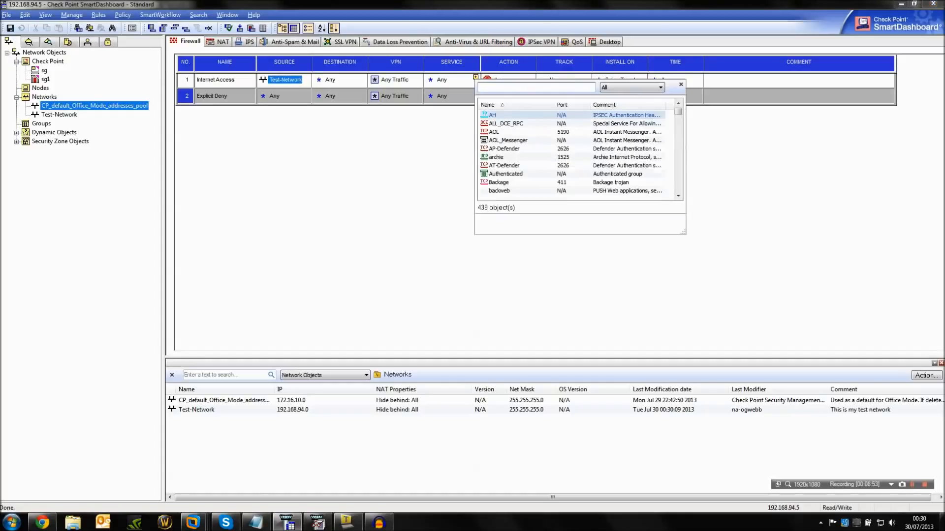
{"action": "type", "text": "http"}
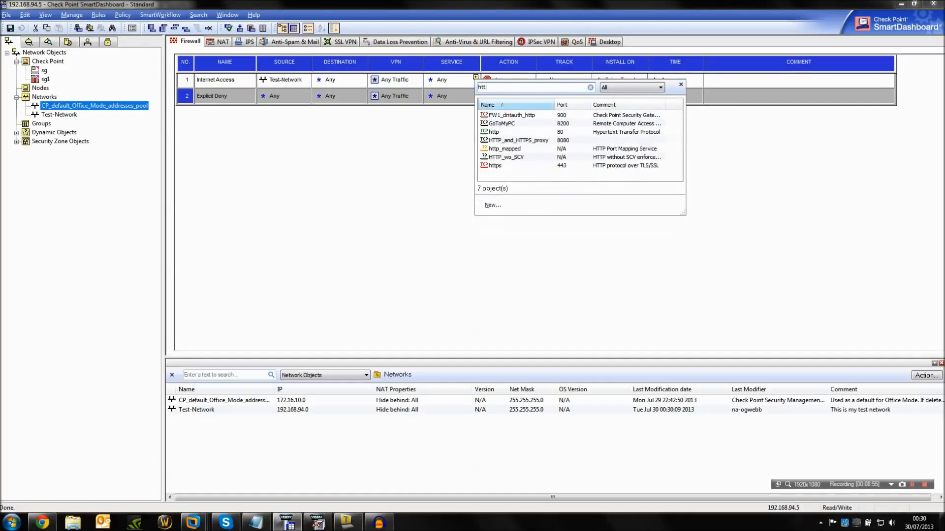
{"action": "key", "text": "Down"}
{"action": "key", "text": "Down"}
{"action": "key", "text": "Return"}
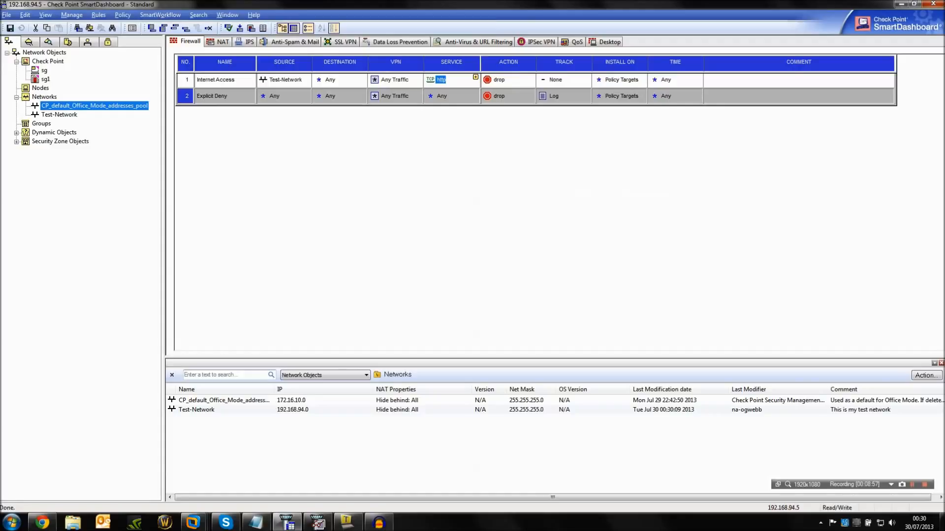
{"action": "left_click", "coordinate": [475, 78]}
{"action": "type", "text": "dns"}
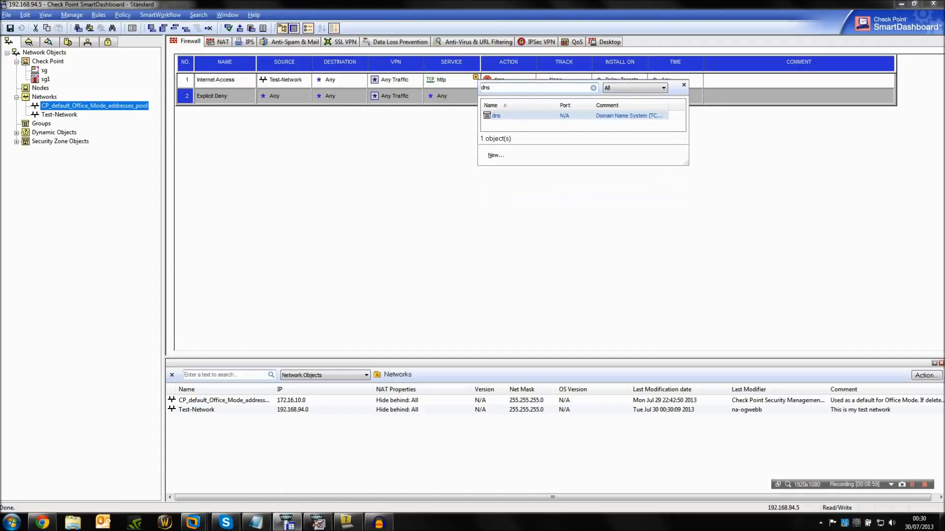
{"action": "key", "text": "Return"}
Set the Internet Access rule's action to accept and its tracking to Log.
{"action": "right_click", "coordinate": [498, 84]}
{"action": "left_click", "coordinate": [519, 104]}
{"action": "right_click", "coordinate": [552, 82]}
{"action": "left_click", "coordinate": [569, 97]}
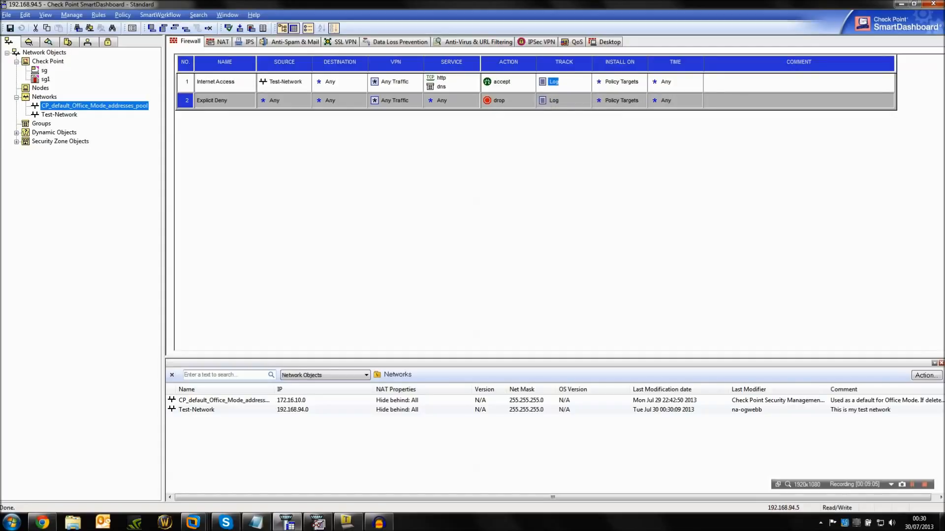
{"action": "left_click", "coordinate": [318, 522]}
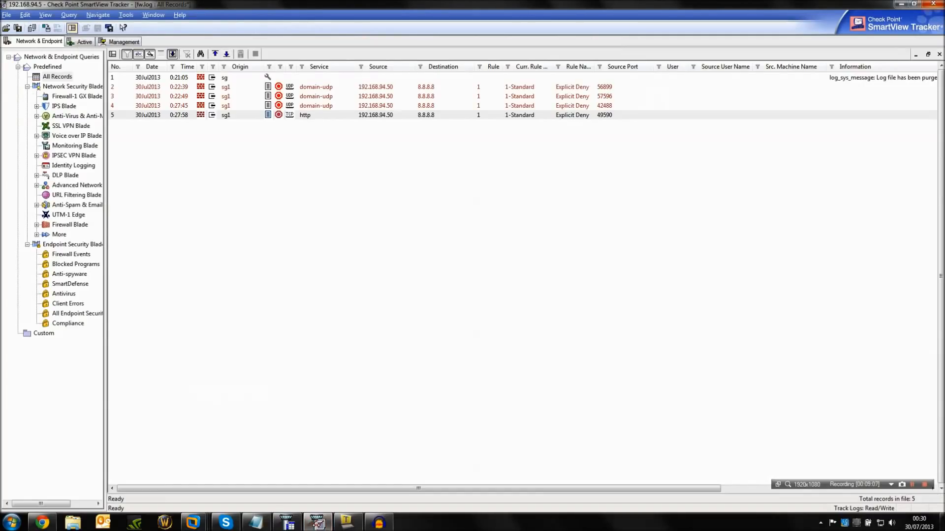
{"action": "left_click", "coordinate": [901, 4]}
Give the Internet Access rule the comment "Allow internet access from the test network".
{"action": "double_click", "coordinate": [798, 82]}
{"action": "type", "text": "Allow internet access from th"}
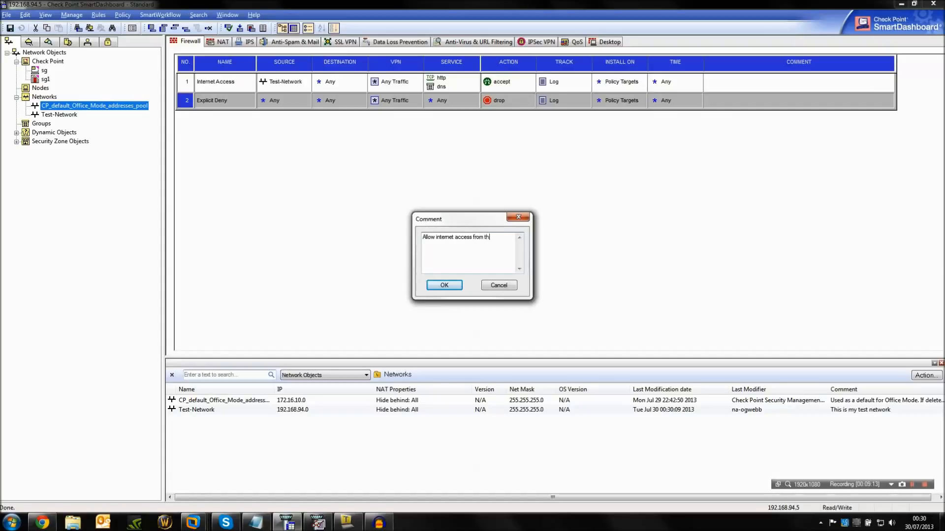
{"action": "type", "text": "e test network"}
{"action": "left_click", "coordinate": [445, 286]}
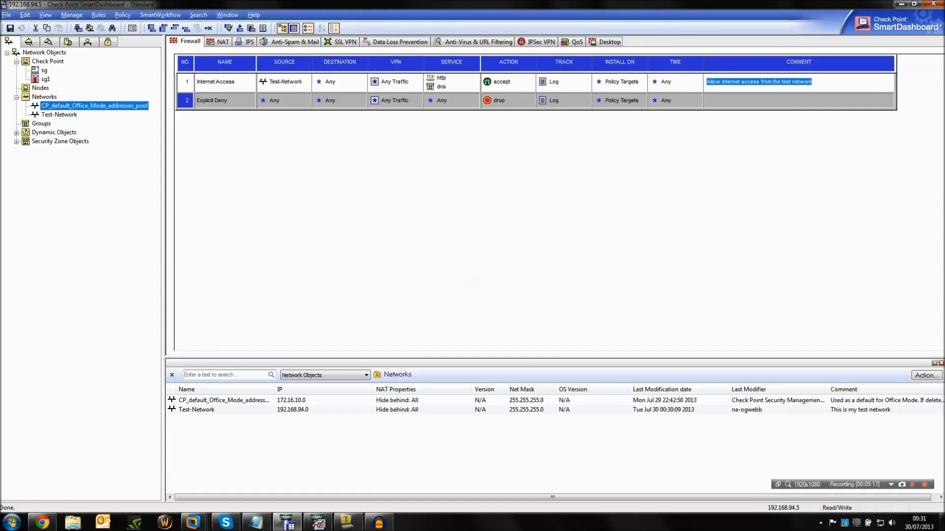
Give the Explicit Deny rule the comment "Explicit Deny".
{"action": "double_click", "coordinate": [798, 100]}
{"action": "type", "text": "Explicit Den"}
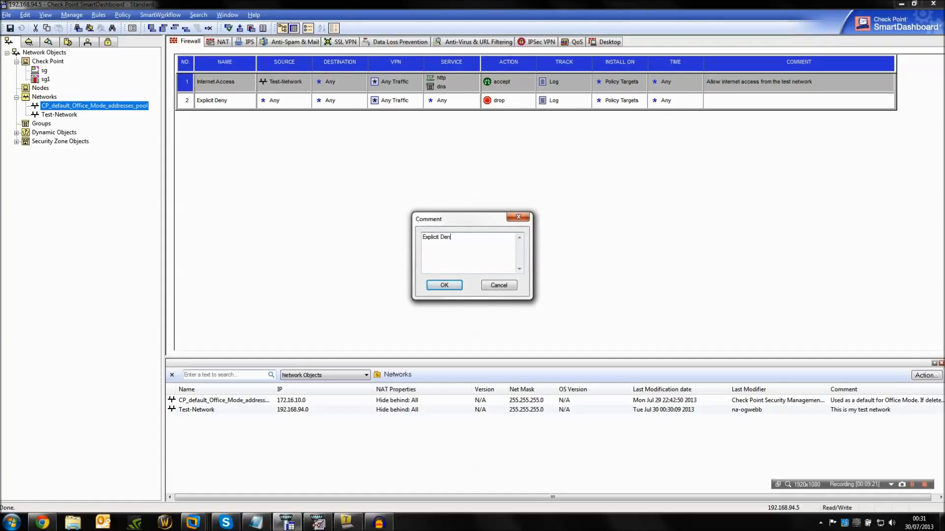
{"action": "key", "text": "Return"}
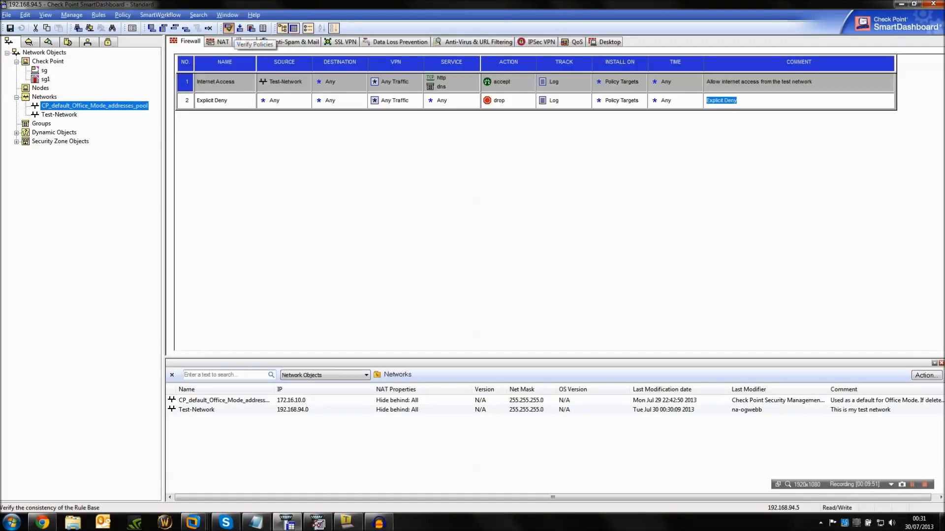
Save the policy and verify only its Firewall and Address Translation rules, leaving QoS out.
{"action": "left_click", "coordinate": [228, 28]}
{"action": "key", "text": "Return"}
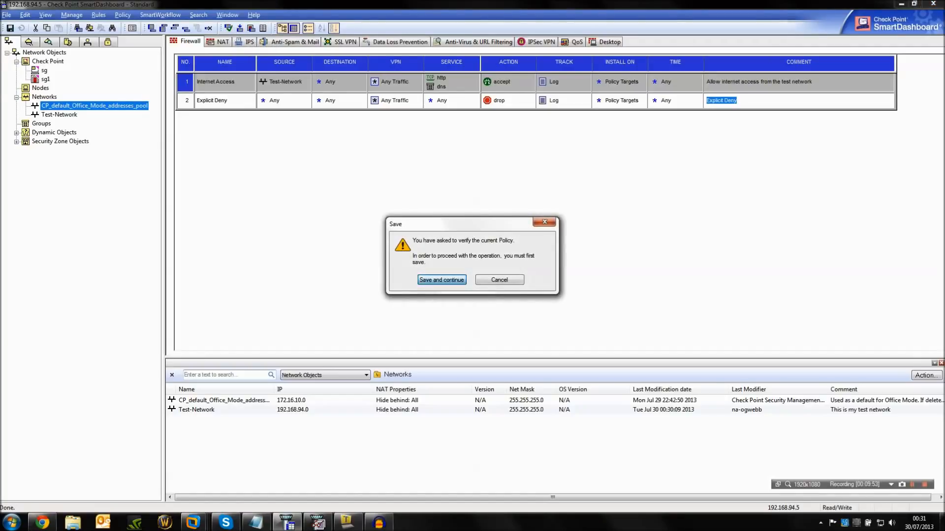
{"action": "left_click", "coordinate": [432, 258]}
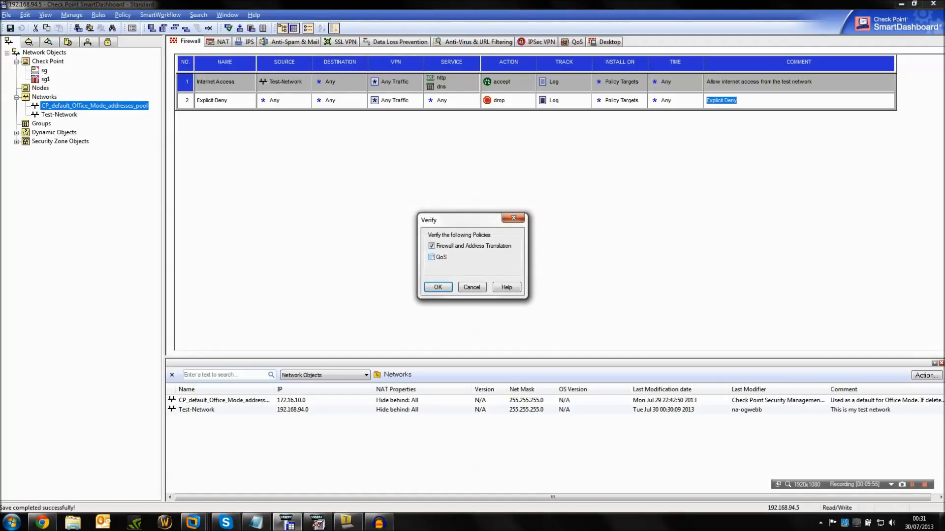
{"action": "key", "text": "Return"}
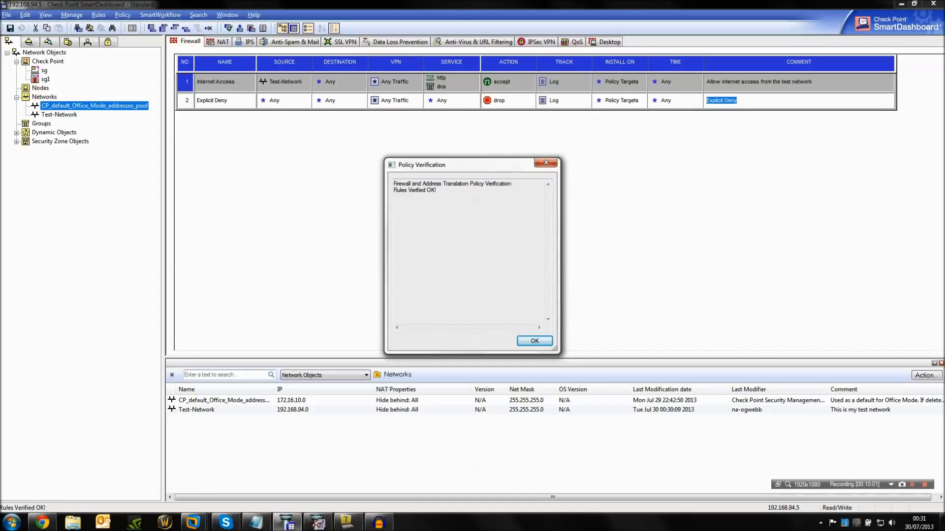
{"action": "key", "text": "Return"}
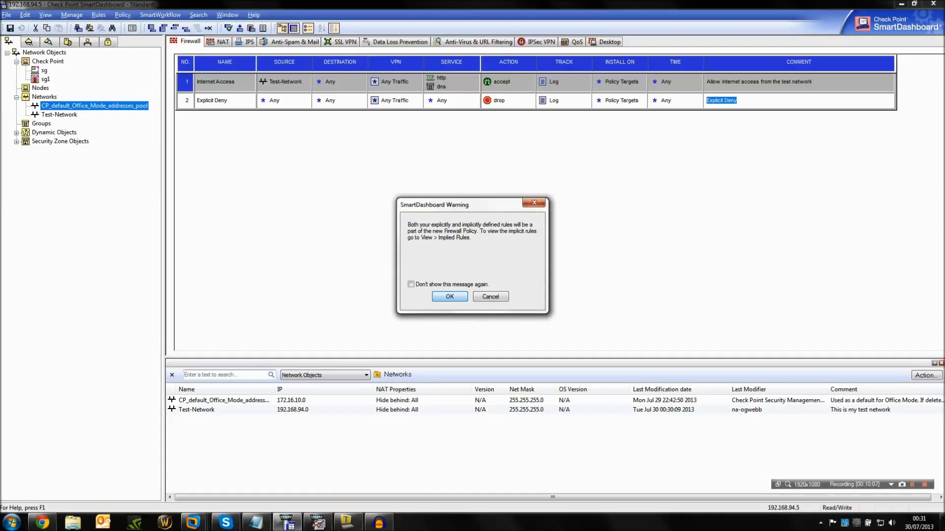
Install the policy on gateway sg1 with a database version created, and switch to SmartView Tracker.
{"action": "key", "text": "Return"}
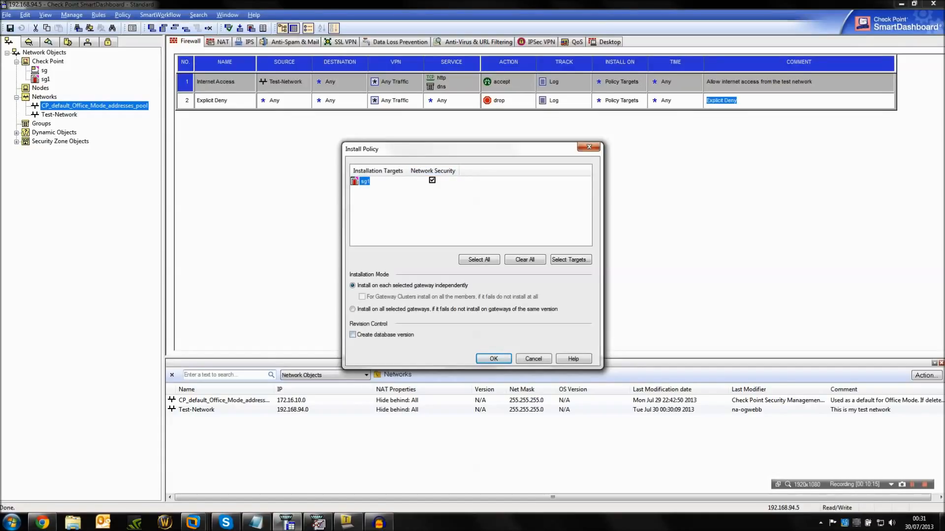
{"action": "left_click", "coordinate": [352, 335]}
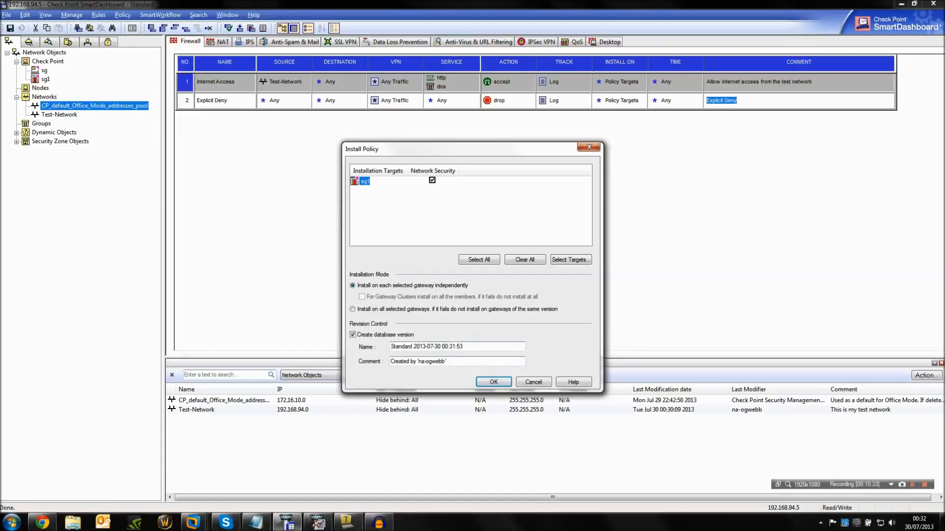
{"action": "key", "text": "Return"}
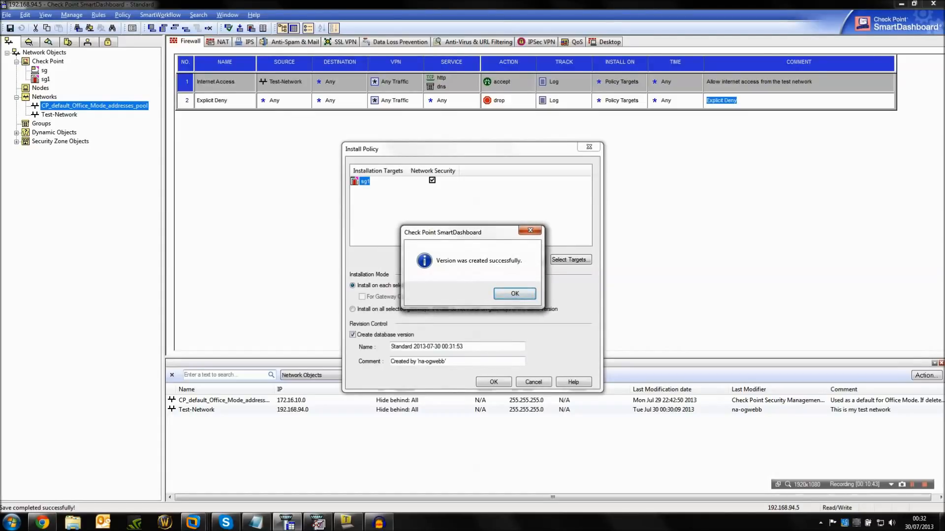
{"action": "key", "text": "Return"}
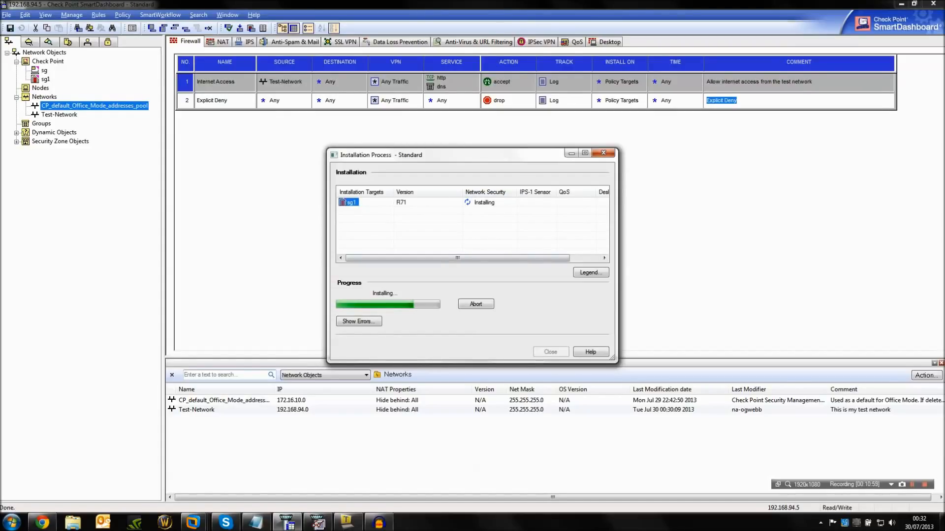
{"action": "key", "text": "Return"}
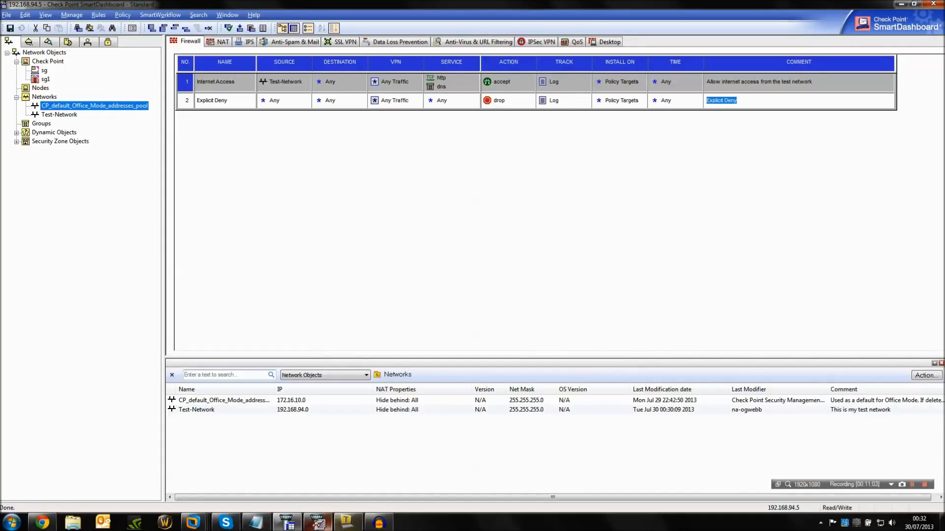
{"action": "left_click", "coordinate": [318, 523]}
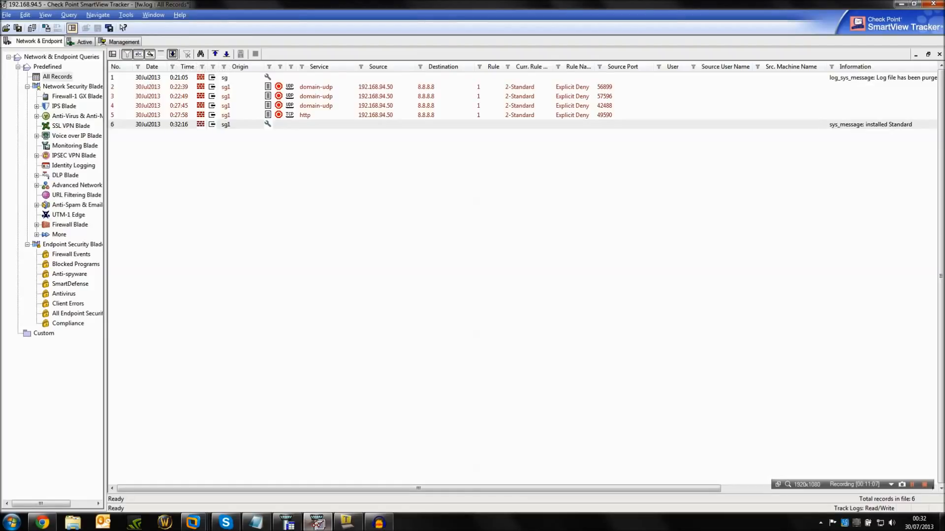
{"action": "left_click", "coordinate": [347, 523]}
{"action": "left_click_drag", "start_coordinate": [364, 148], "coordinate": [419, 214]}
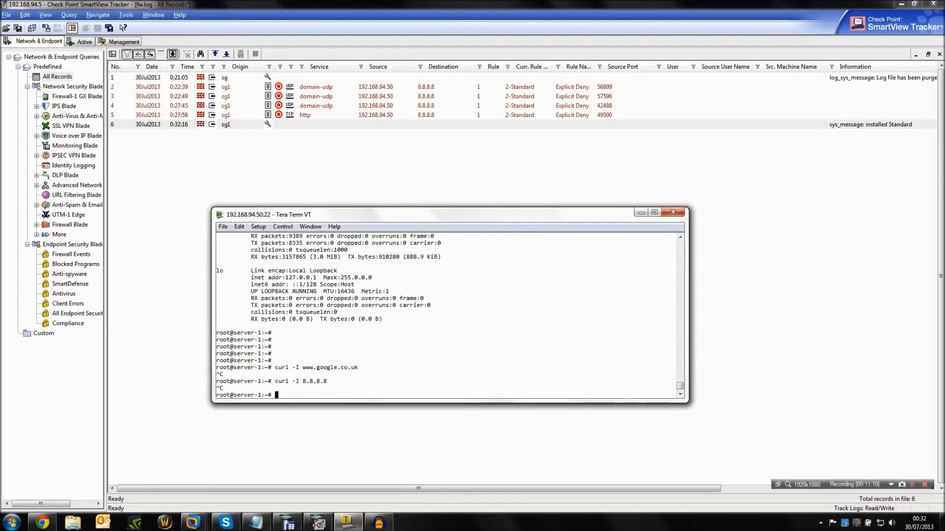
{"action": "key", "text": "Return"}
{"action": "key", "text": "Return"}
{"action": "key", "text": "Return"}
{"action": "key", "text": "Up"}
{"action": "key", "text": "Up"}
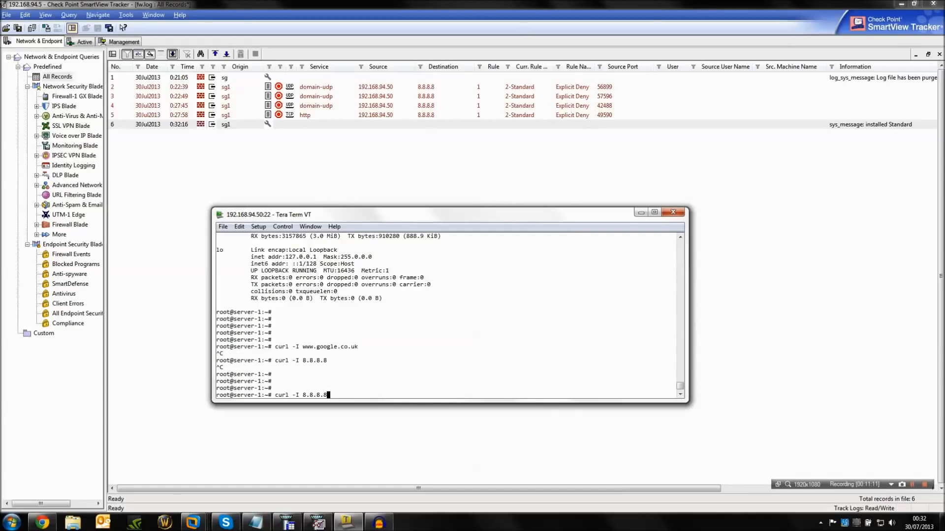
{"action": "key", "text": "Return"}
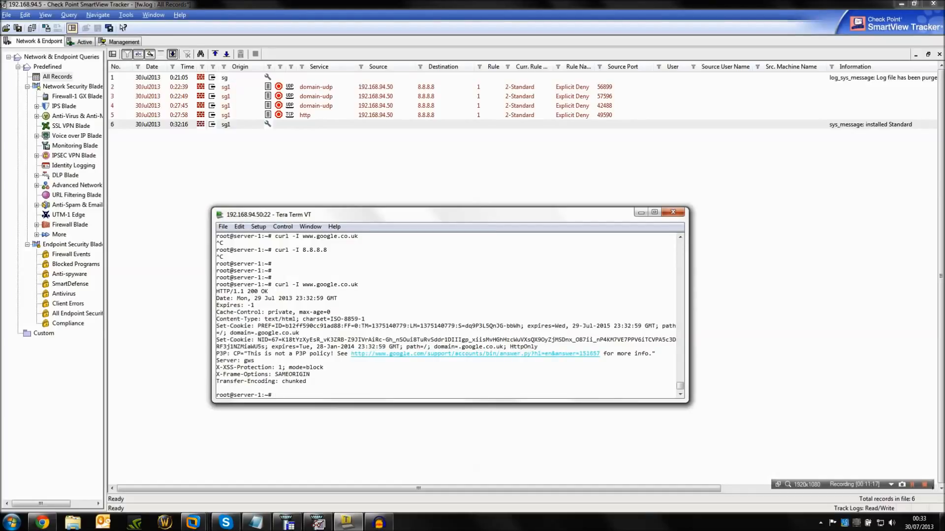
{"action": "double_click", "coordinate": [252, 292]}
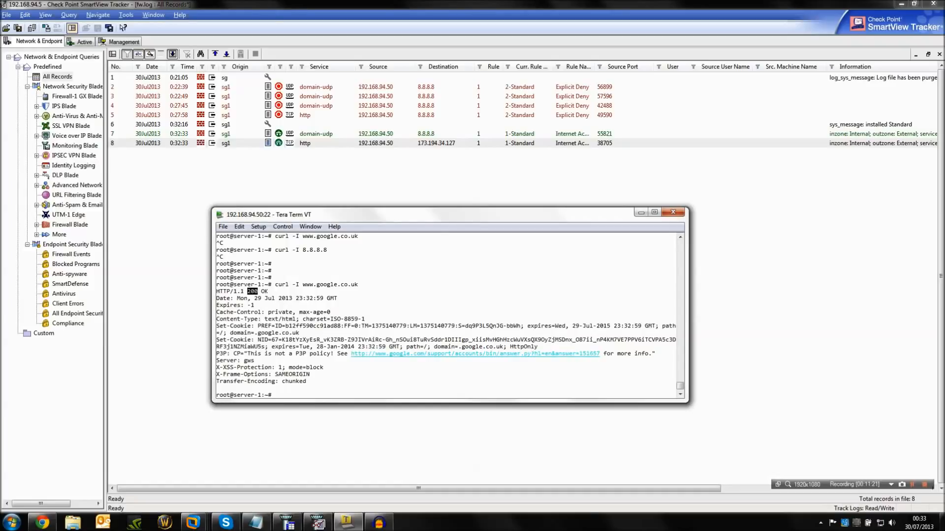
Examine the SmartView Tracker details of the newly logged domain-udp and http connections, including destination, service and NAT rule number.
{"action": "left_click", "coordinate": [317, 134]}
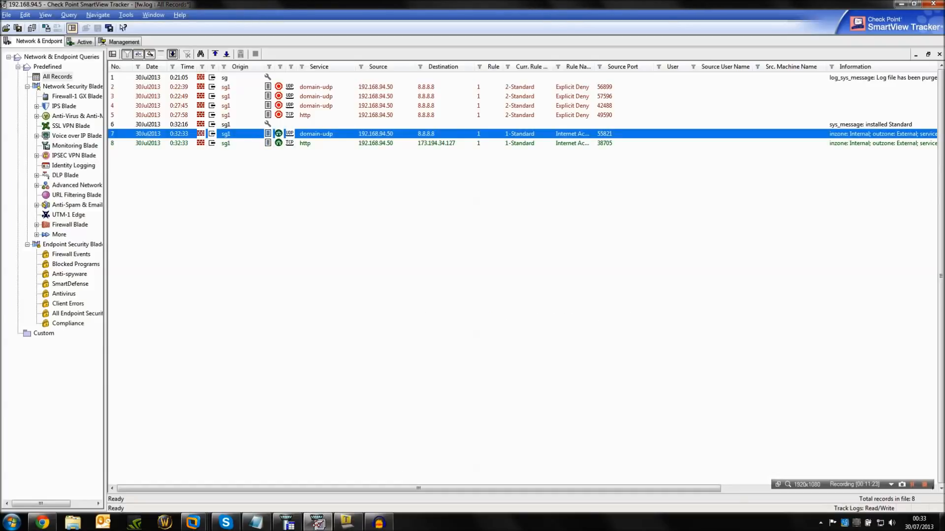
{"action": "double_click", "coordinate": [317, 134]}
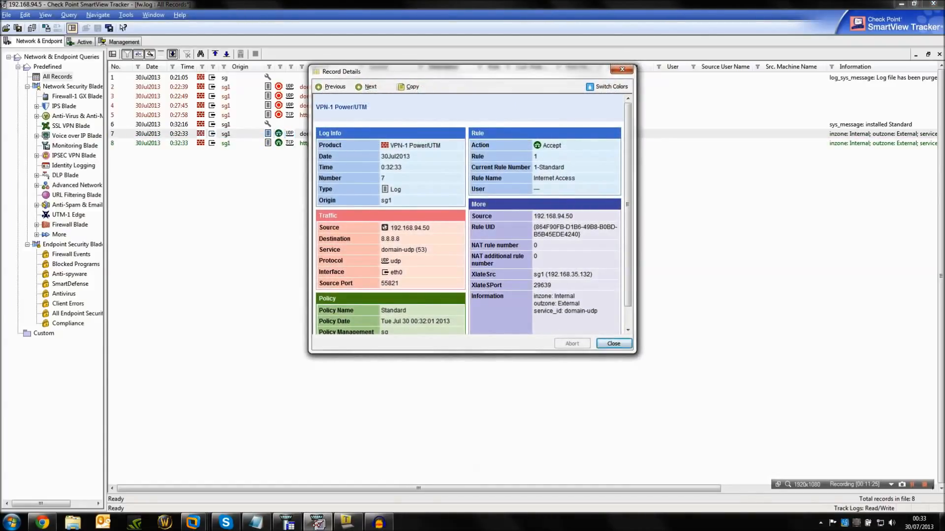
{"action": "left_click", "coordinate": [367, 86]}
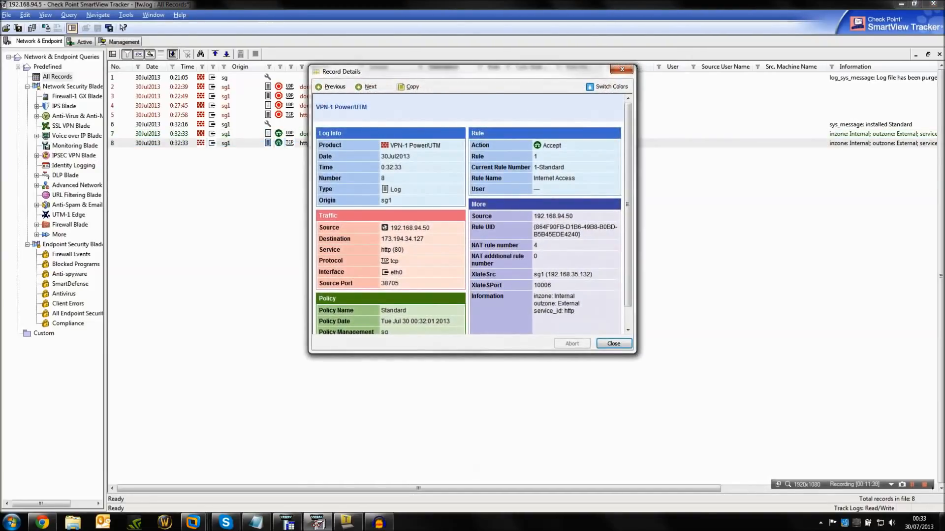
{"action": "left_click_drag", "start_coordinate": [430, 228], "coordinate": [382, 239]}
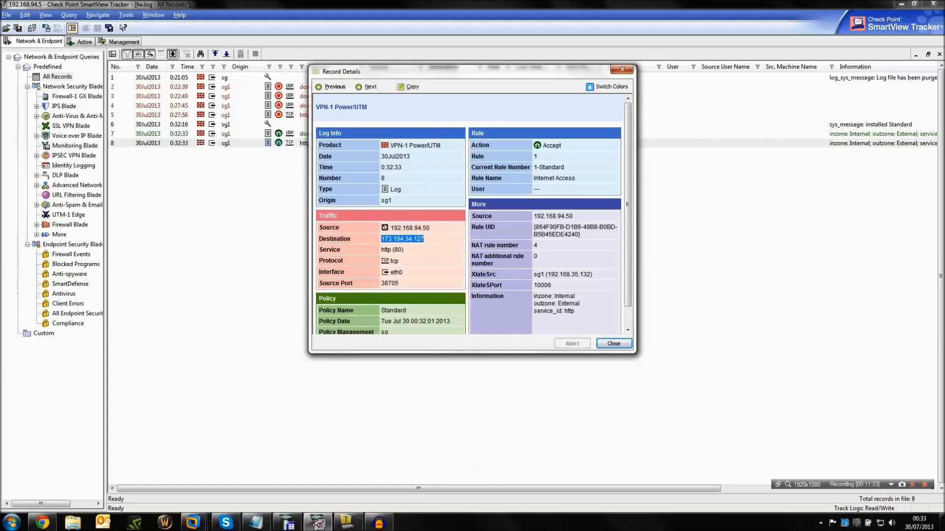
{"action": "left_click", "coordinate": [404, 250]}
{"action": "left_click_drag", "start_coordinate": [519, 245], "coordinate": [472, 245]}
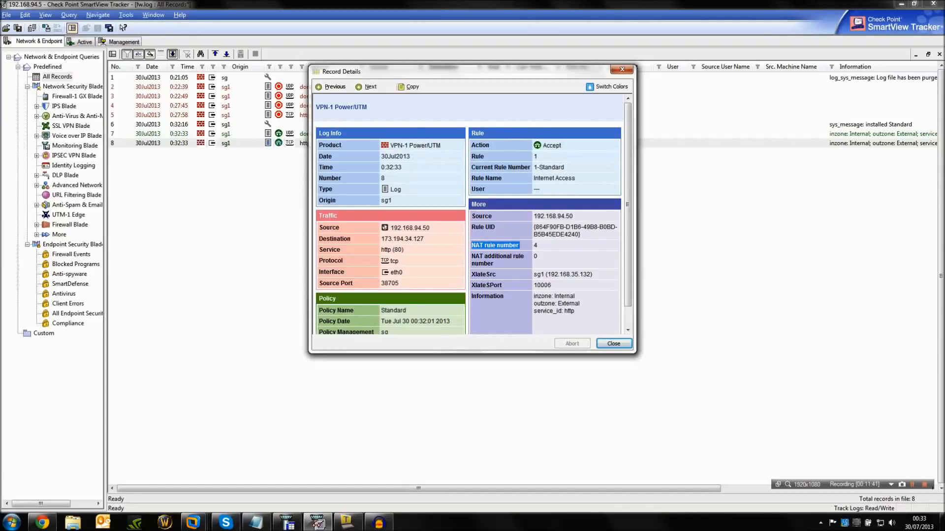
{"action": "left_click_drag", "start_coordinate": [534, 246], "coordinate": [539, 246]}
{"action": "key", "text": "Return"}
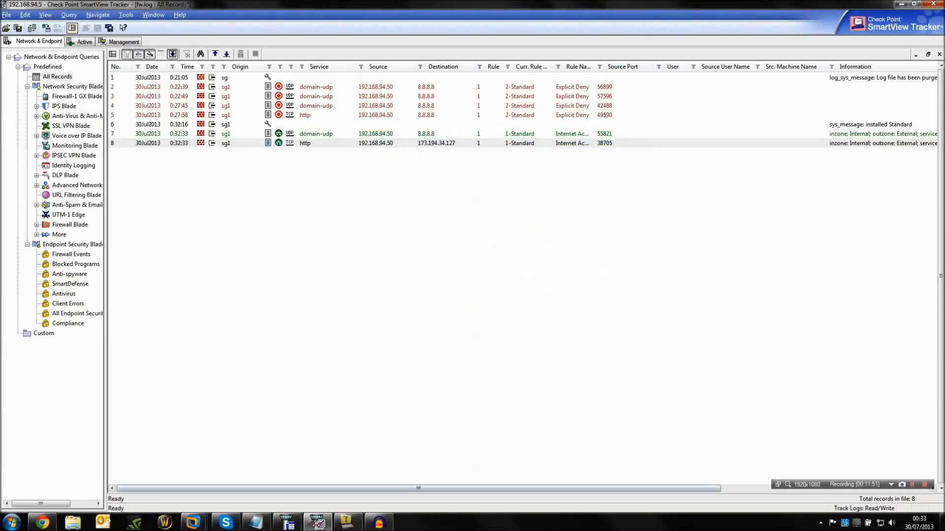
Switch to SmartDashboard and examine the NAT rule that hides Test-Network.
{"action": "key", "text": "alt+Tab"}
{"action": "left_click", "coordinate": [218, 41]}
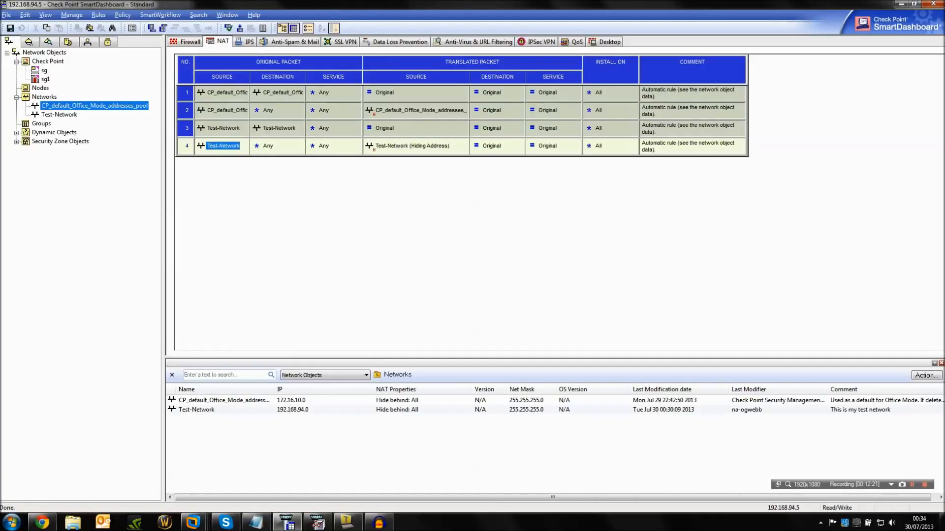
Add a manual NAT rule above the automatic ones with original source Test-Network and original destination DMZZone.
{"action": "left_click", "coordinate": [163, 28]}
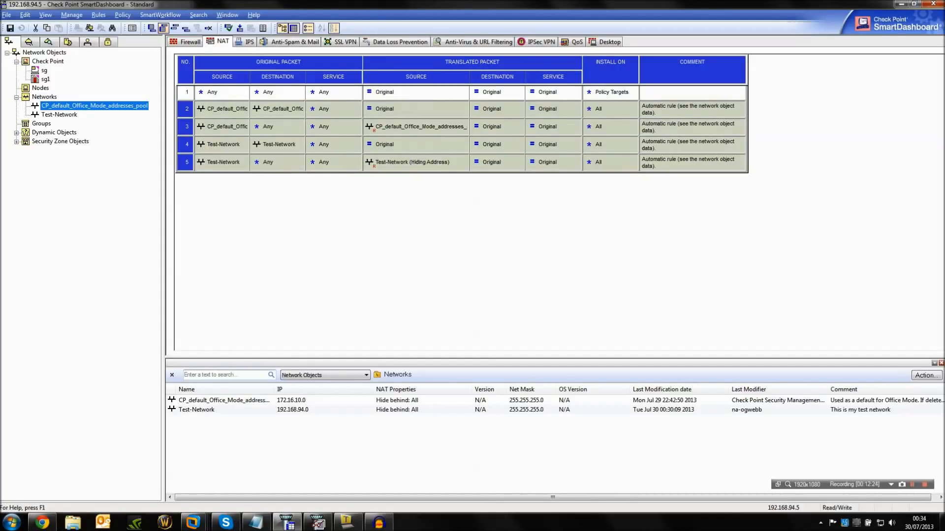
{"action": "left_click_drag", "start_coordinate": [59, 115], "coordinate": [222, 93]}
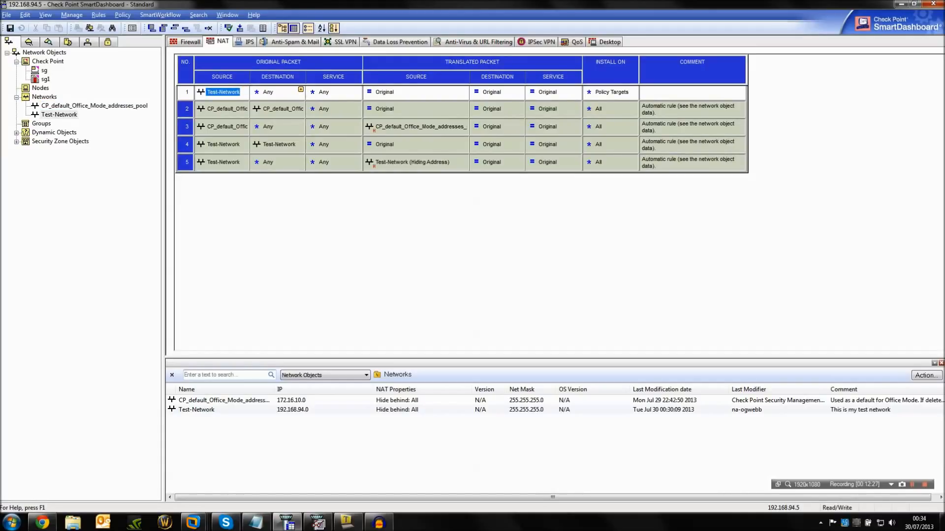
{"action": "left_click", "coordinate": [300, 90]}
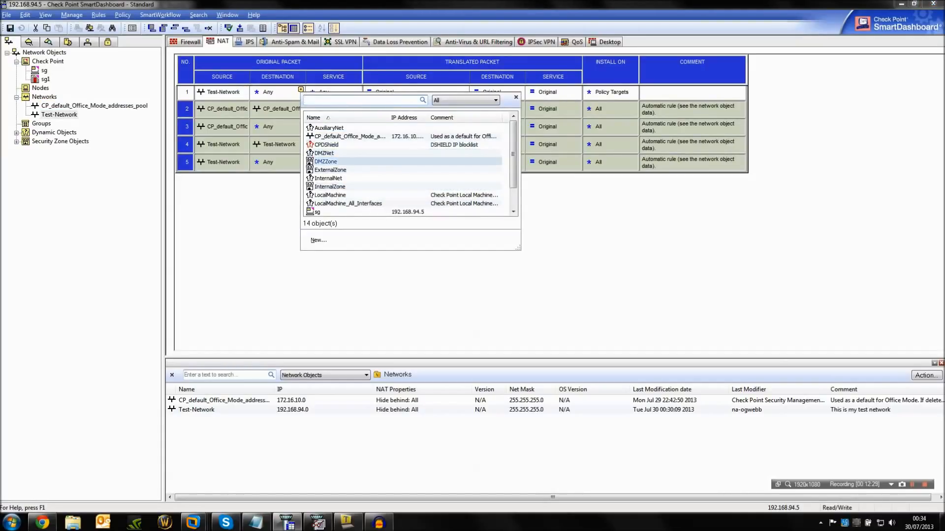
{"action": "left_click", "coordinate": [325, 162]}
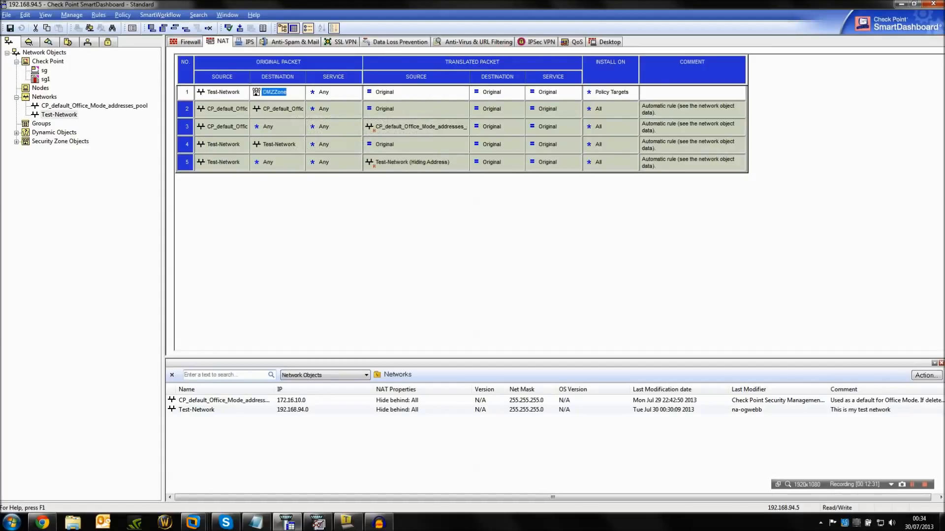
Delete the manual NAT rule for Test-Network to DMZZone and confirm the deletion.
{"action": "right_click", "coordinate": [182, 89]}
{"action": "left_click", "coordinate": [205, 108]}
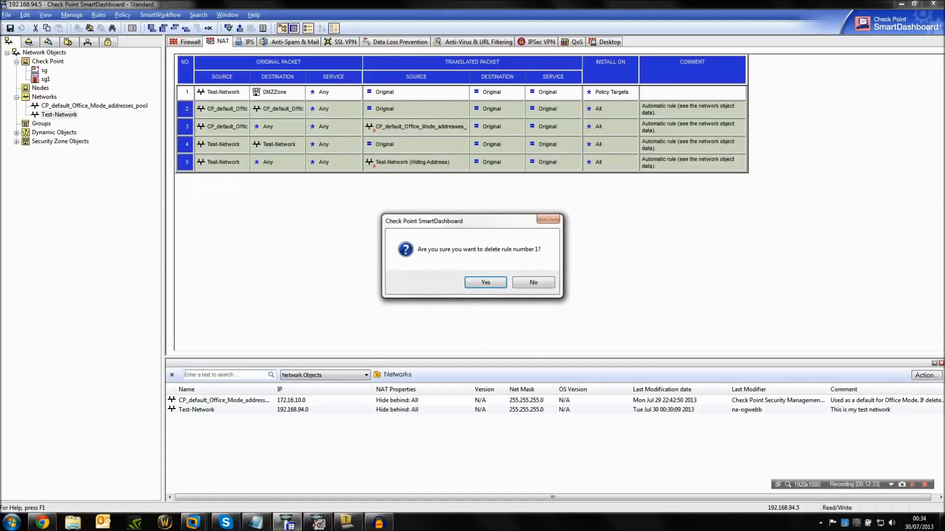
{"action": "left_click", "coordinate": [486, 282]}
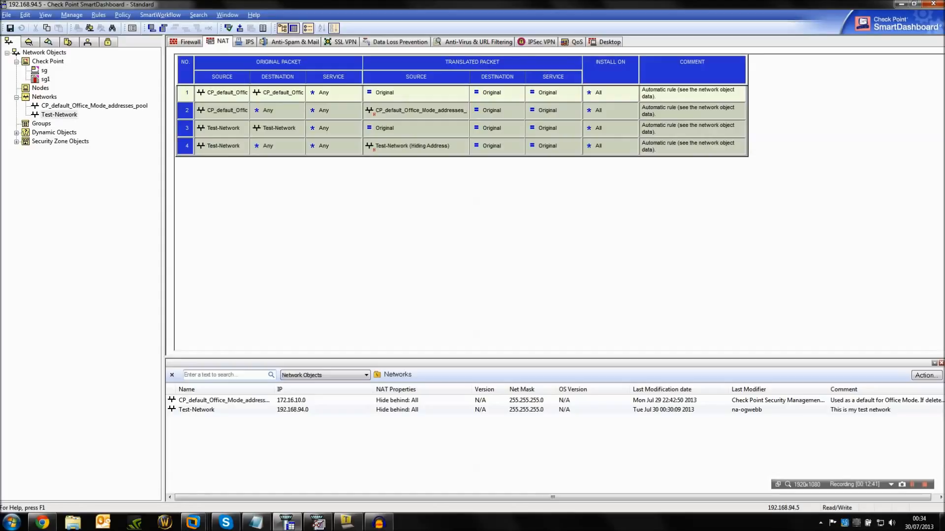
Return to the Firewall rule base and minimize the Tera Term session after a brief look at it.
{"action": "left_click", "coordinate": [190, 42]}
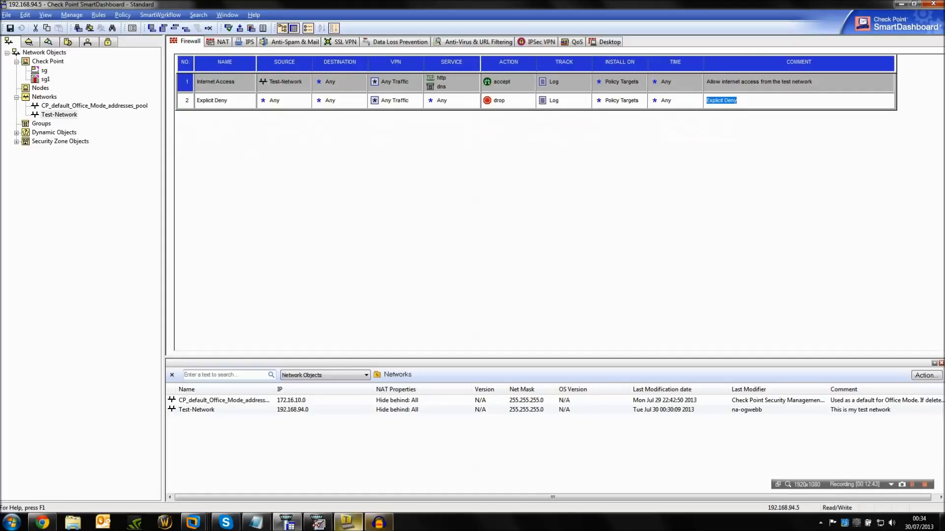
{"action": "left_click", "coordinate": [348, 522]}
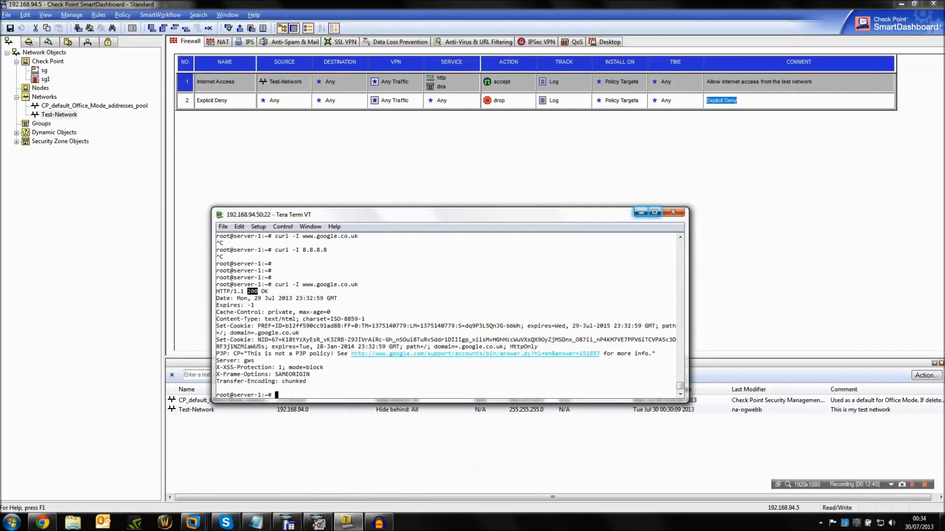
{"action": "left_click", "coordinate": [641, 213]}
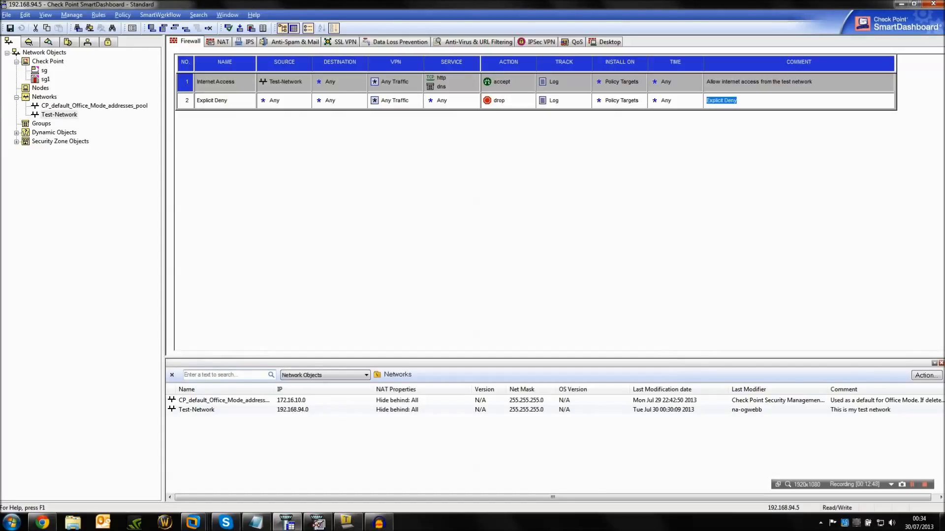
Review the interface topology of gateway sg1, especially external interface eth1, and leave its properties without changes.
{"action": "double_click", "coordinate": [45, 79]}
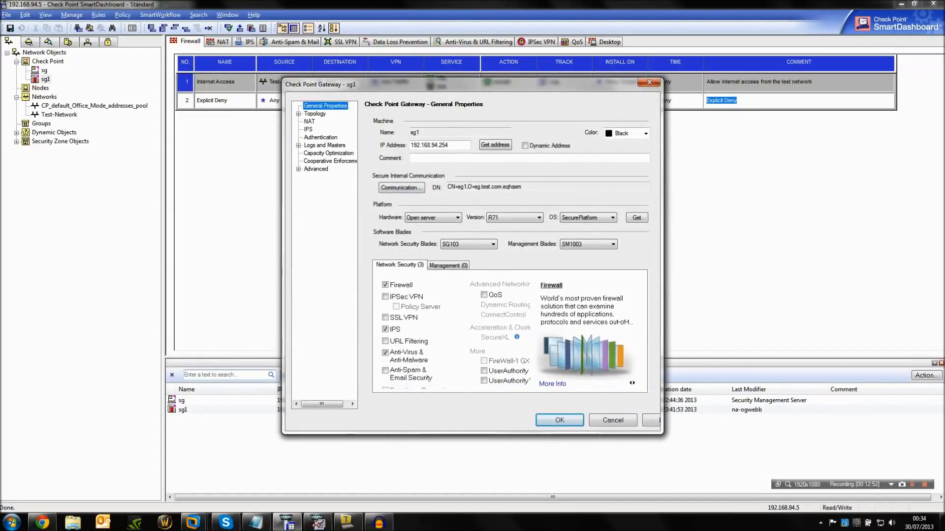
{"action": "left_click", "coordinate": [309, 122]}
{"action": "left_click", "coordinate": [314, 114]}
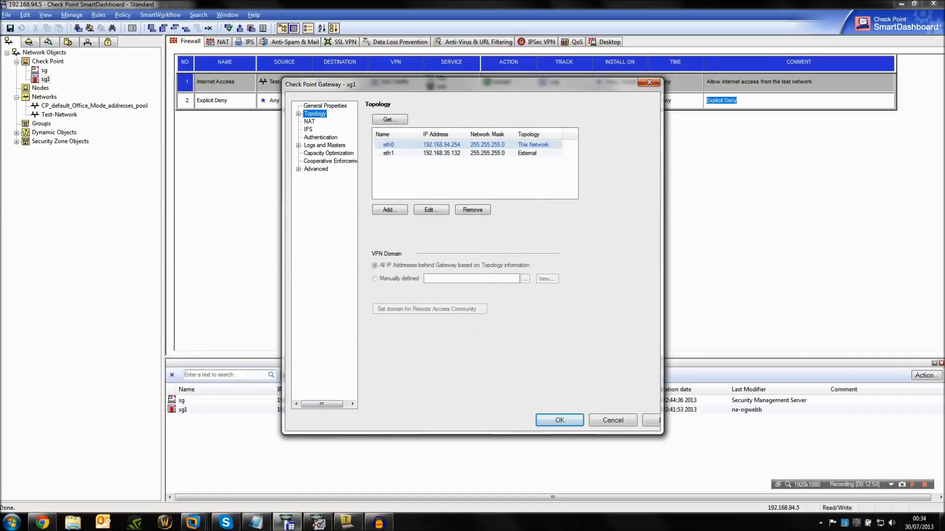
{"action": "left_click", "coordinate": [388, 153]}
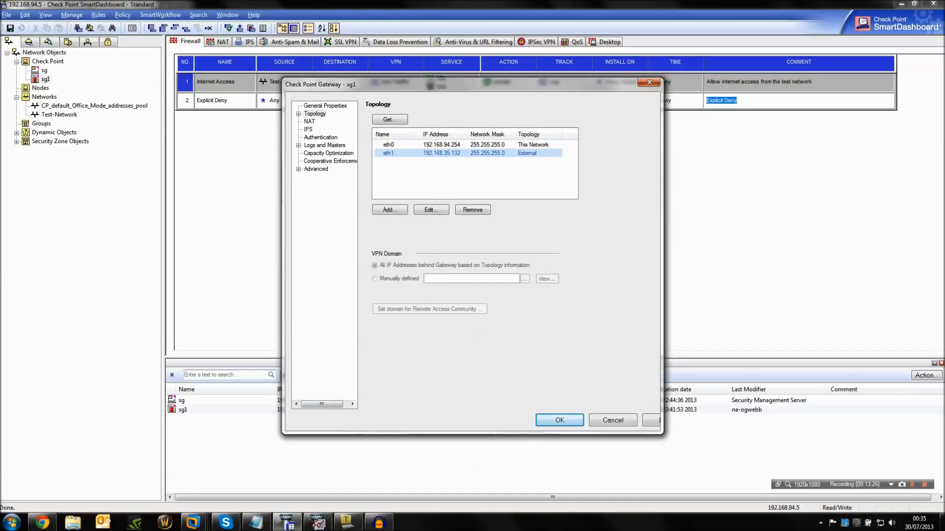
{"action": "left_click", "coordinate": [612, 420]}
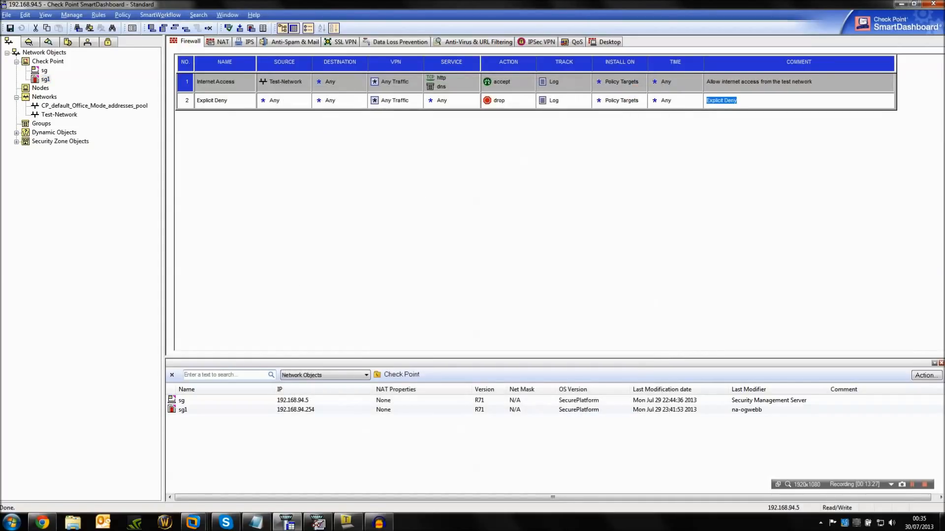
{"action": "right_click", "coordinate": [43, 97]}
{"action": "right_click", "coordinate": [46, 88]}
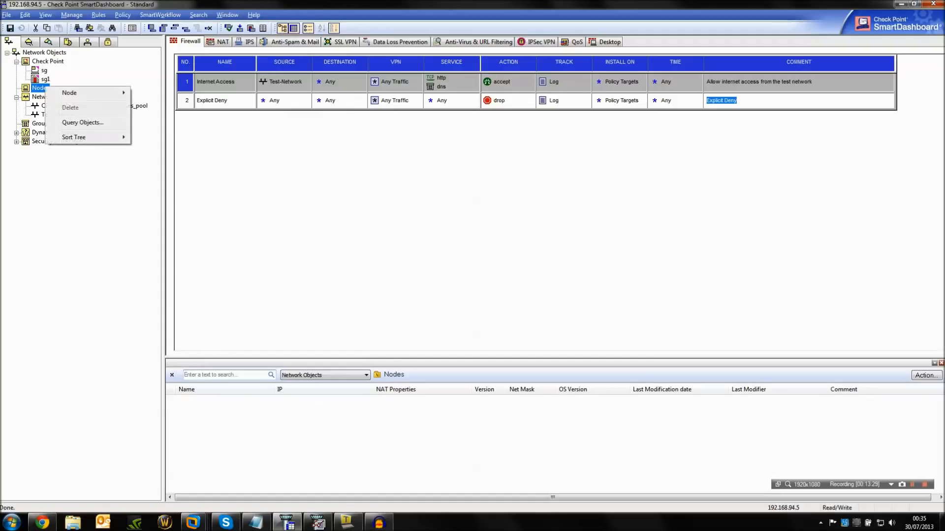
{"action": "mouse_move", "coordinate": [93, 93]}
{"action": "left_click", "coordinate": [147, 103]}
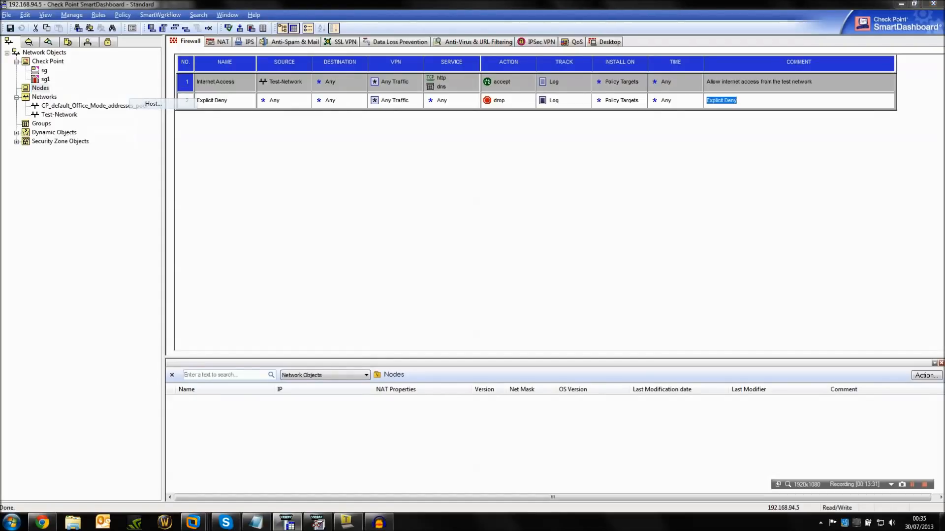
{"action": "type", "text": "www.test.com"}
{"action": "type", "text": "192.168.35.133"}
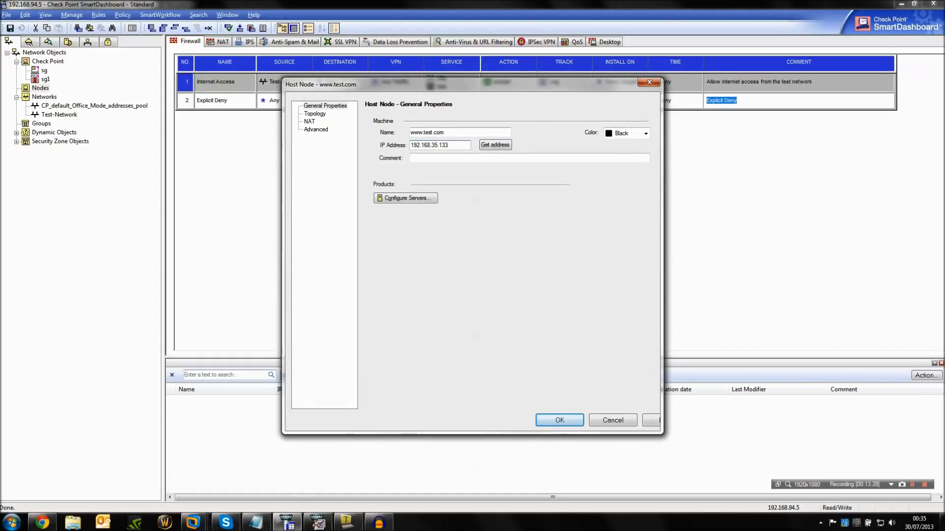
{"action": "key", "text": "Return"}
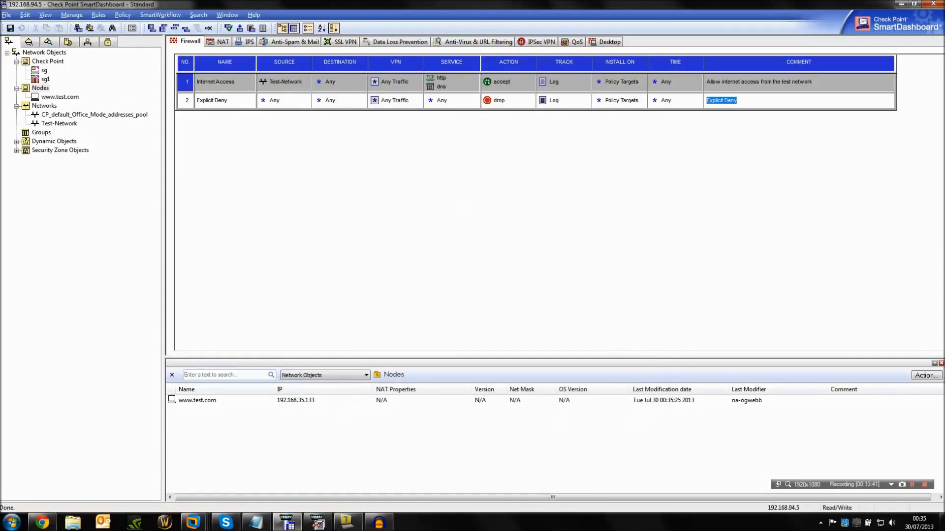
Start a second host node named Server-1 with IP address 192.168.94.50.
{"action": "right_click", "coordinate": [42, 89]}
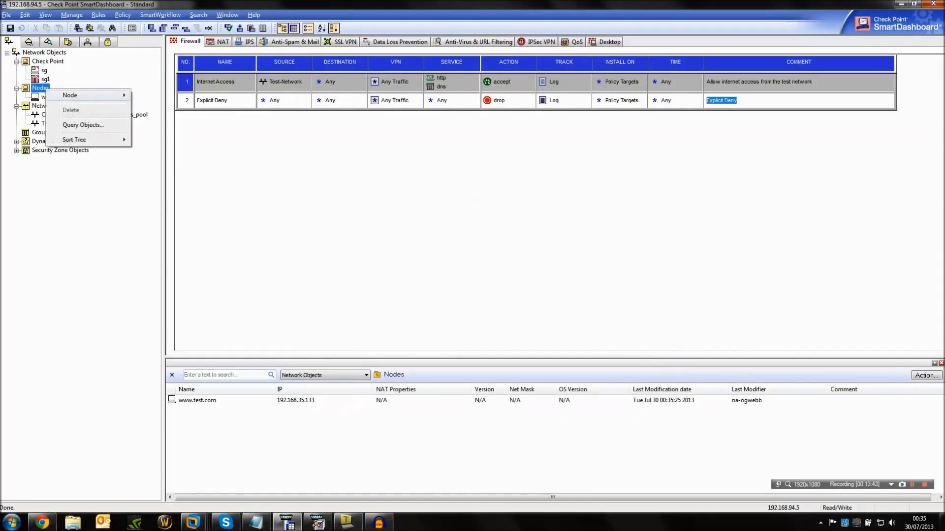
{"action": "mouse_move", "coordinate": [88, 95]}
{"action": "left_click", "coordinate": [154, 106]}
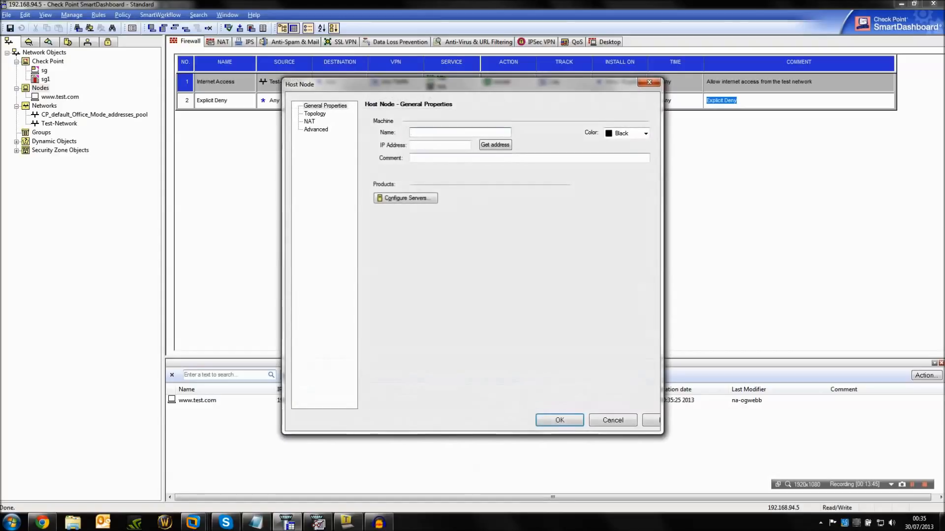
{"action": "type", "text": "Server-1"}
{"action": "key", "text": "Tab"}
{"action": "type", "text": "192.168.94.50"}
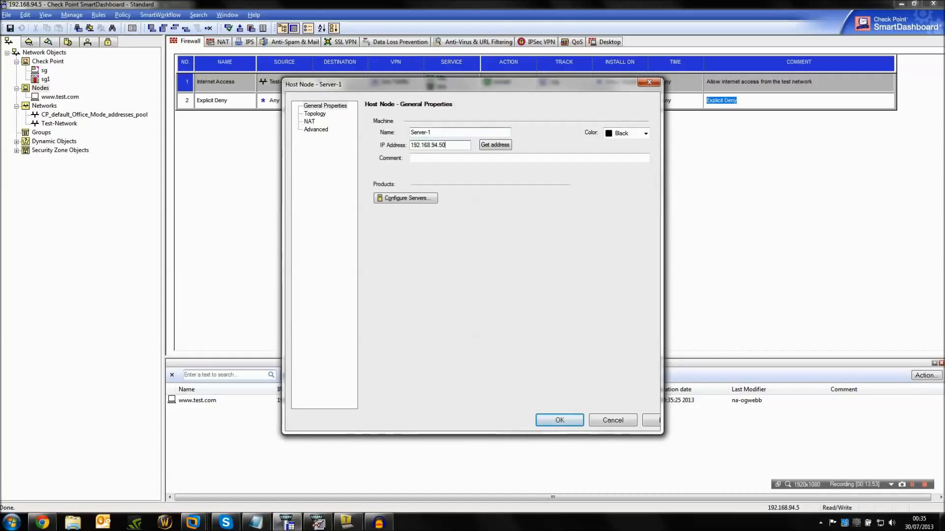
Designate Server-1 as a Web Server and choose its operating system and application engine.
{"action": "left_click", "coordinate": [404, 197]}
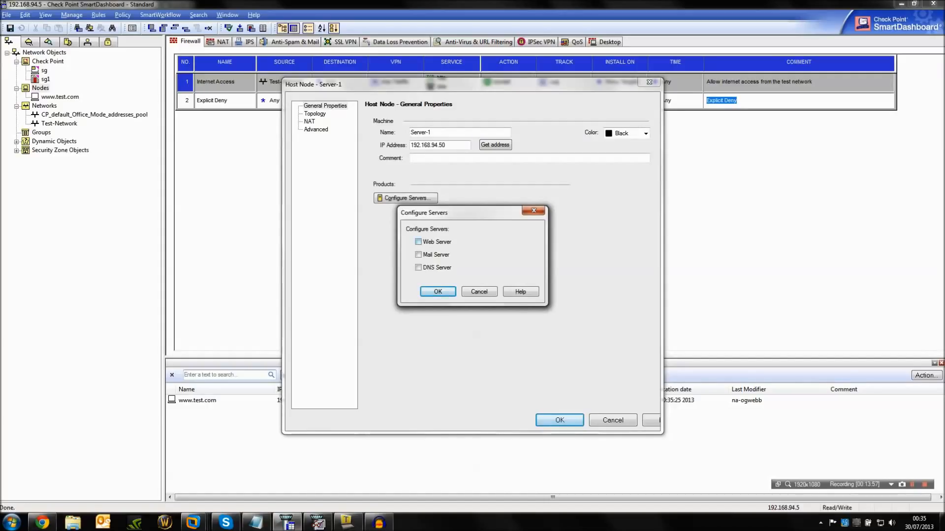
{"action": "left_click", "coordinate": [438, 292]}
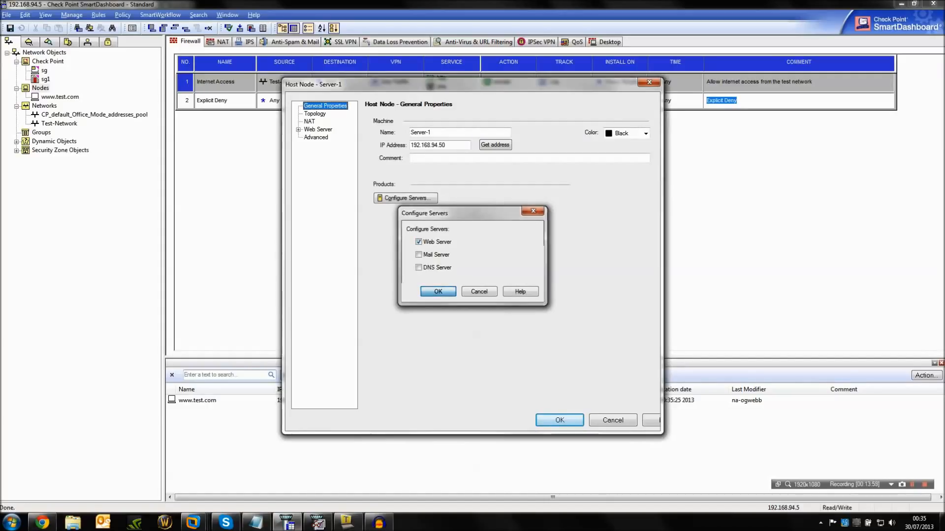
{"action": "left_click", "coordinate": [318, 129]}
{"action": "left_click", "coordinate": [533, 133]}
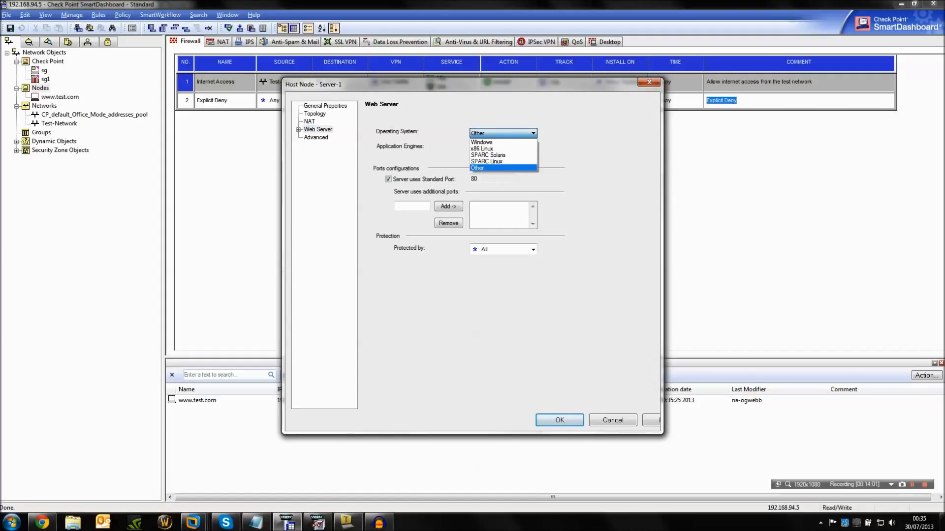
{"action": "left_click", "coordinate": [531, 159]}
{"action": "left_click", "coordinate": [533, 159]}
{"action": "left_click", "coordinate": [532, 160]}
{"action": "left_click", "coordinate": [532, 160]}
{"action": "left_click", "coordinate": [533, 159]}
{"action": "left_click", "coordinate": [532, 159]}
{"action": "left_click", "coordinate": [532, 159]}
{"action": "left_click", "coordinate": [532, 159]}
{"action": "left_click", "coordinate": [473, 145]}
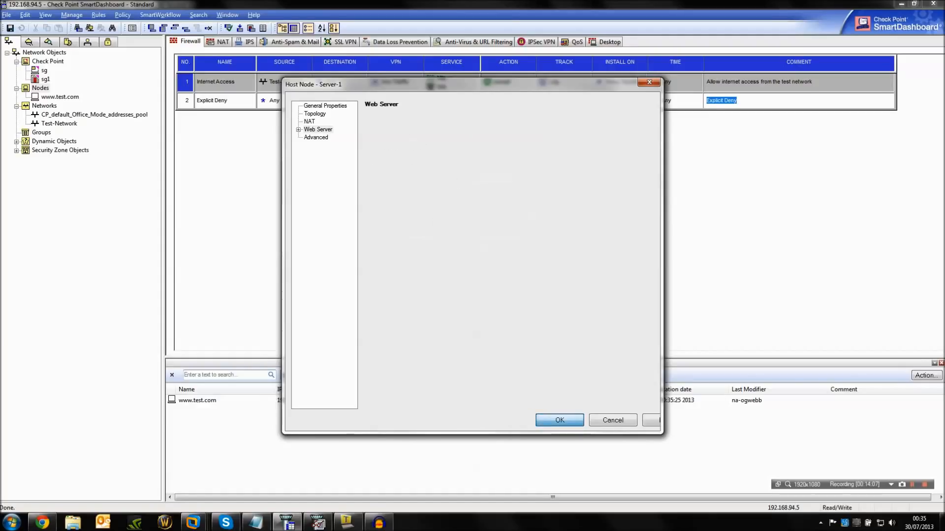
Save host node Server-1, then review its web server protections and the advanced Malicious Code Protector settings without changing them.
{"action": "left_click", "coordinate": [560, 420]}
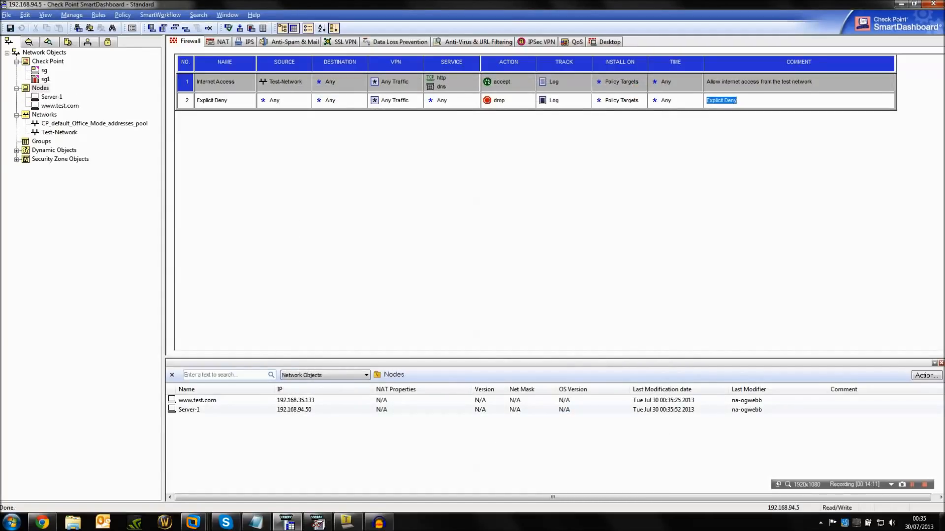
{"action": "double_click", "coordinate": [51, 97]}
{"action": "left_click", "coordinate": [299, 129]}
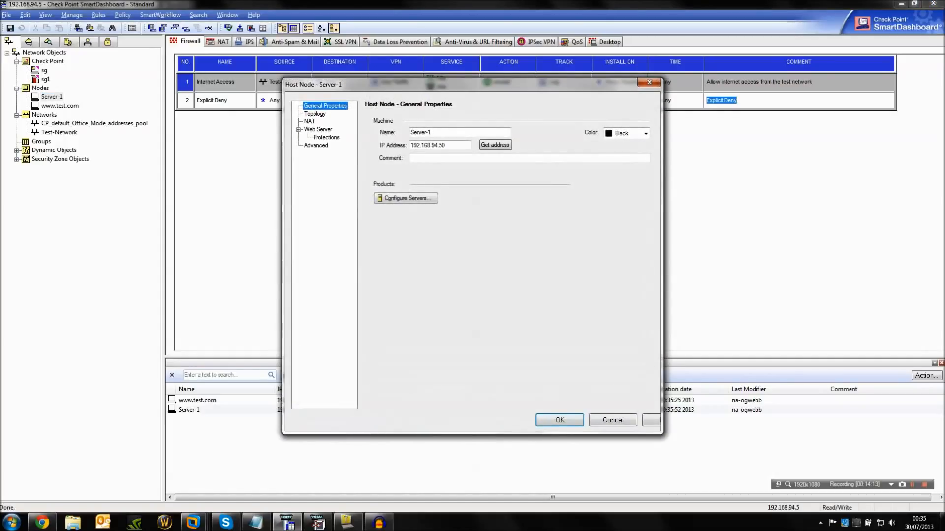
{"action": "left_click", "coordinate": [326, 137]}
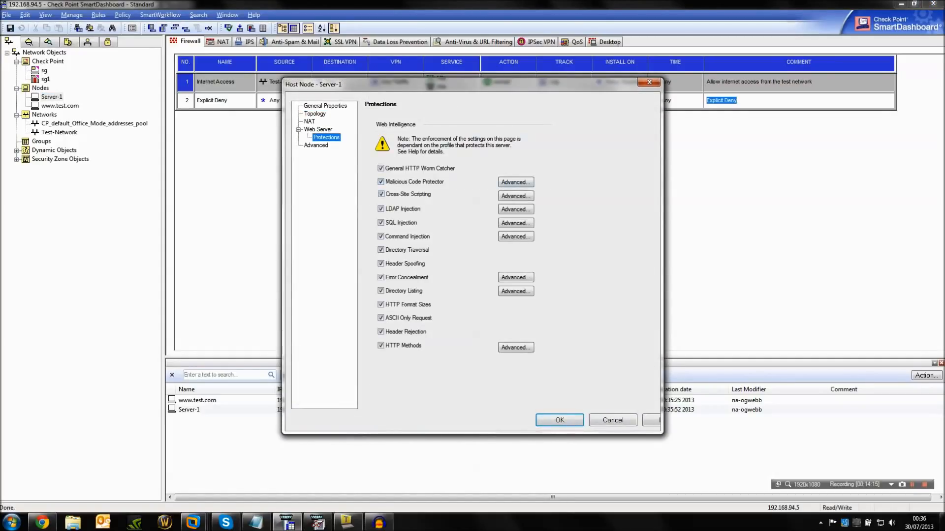
{"action": "left_click", "coordinate": [515, 182]}
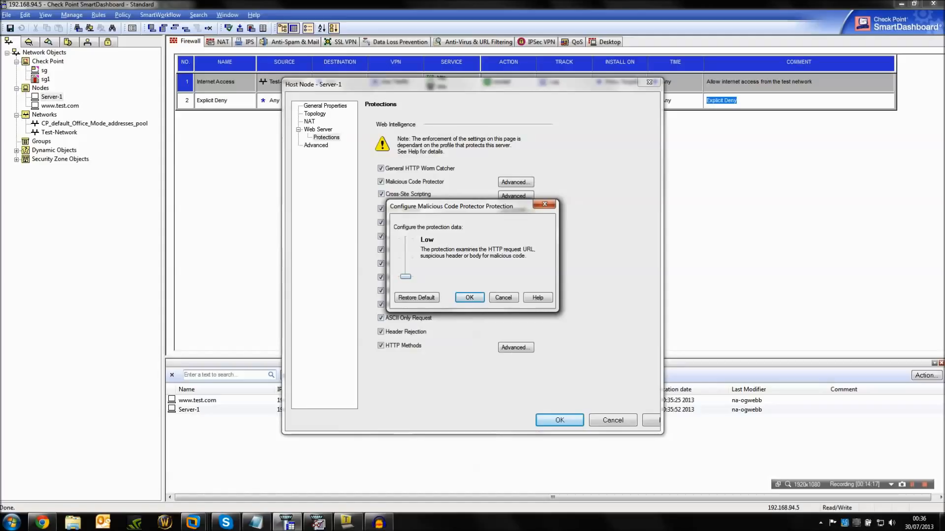
{"action": "mouse_move", "coordinate": [406, 277]}
{"action": "left_mouse_down"}
{"action": "mouse_move", "coordinate": [405, 239]}
{"action": "mouse_move", "coordinate": [406, 277]}
{"action": "left_mouse_up"}
{"action": "left_click", "coordinate": [502, 297]}
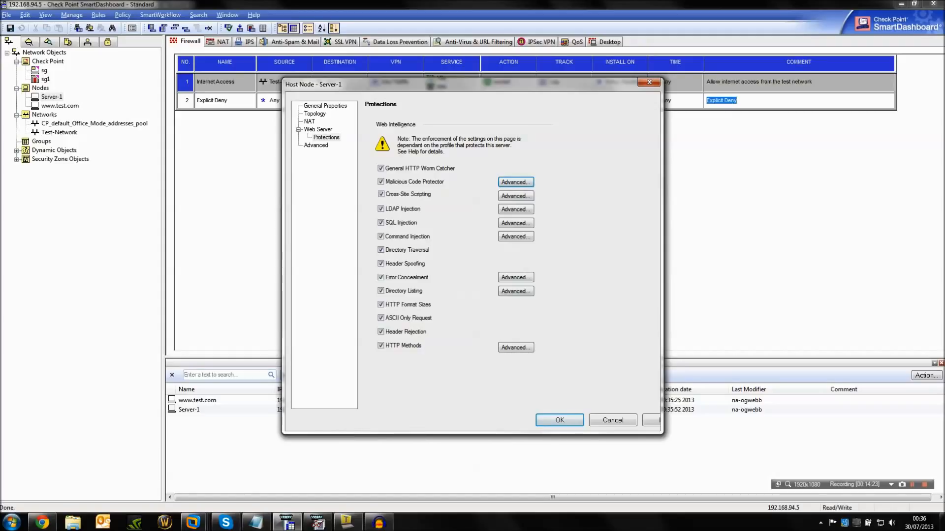
{"action": "left_click", "coordinate": [559, 419]}
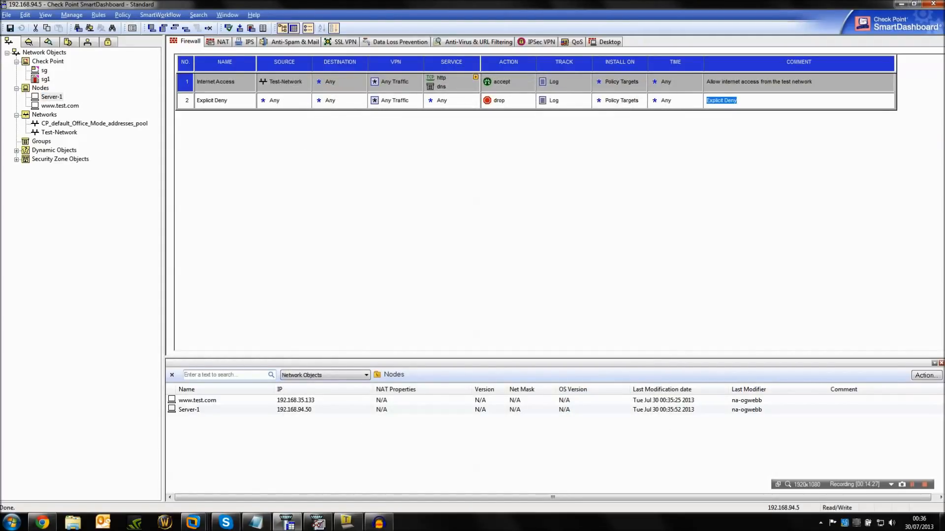
Add automatic address translation to Server-1 using the Static method, translating to IP address 192.168.35.133.
{"action": "double_click", "coordinate": [52, 97]}
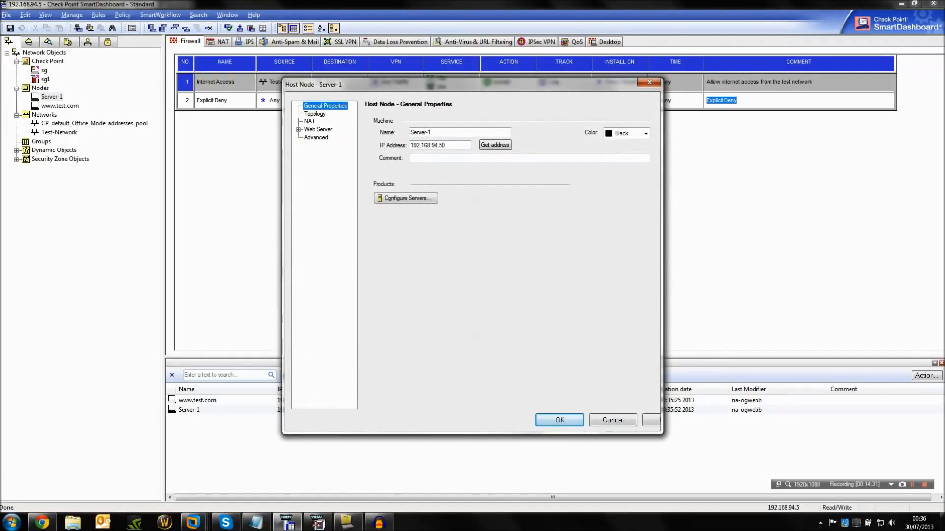
{"action": "left_click", "coordinate": [309, 122]}
{"action": "left_click", "coordinate": [375, 131]}
{"action": "left_click", "coordinate": [480, 146]}
{"action": "left_click", "coordinate": [473, 162]}
{"action": "left_click", "coordinate": [478, 167]}
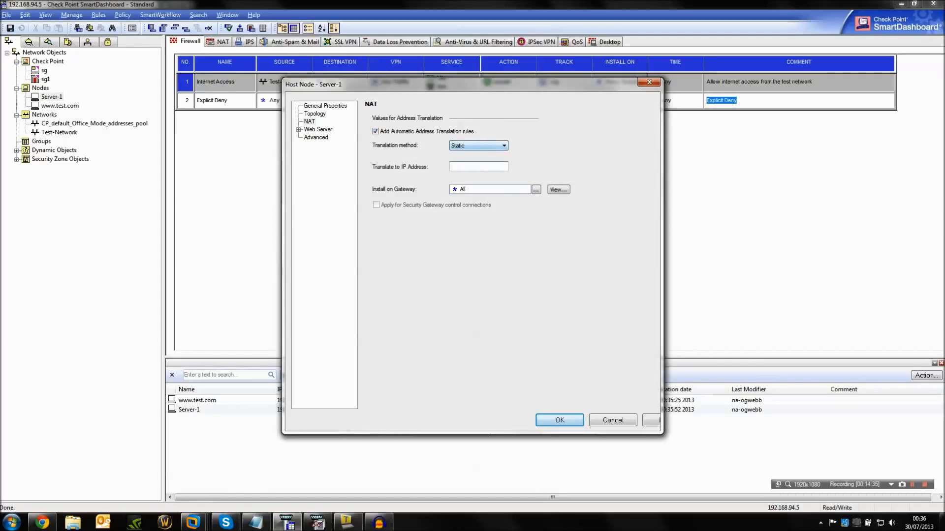
{"action": "type", "text": "192.168.35.133"}
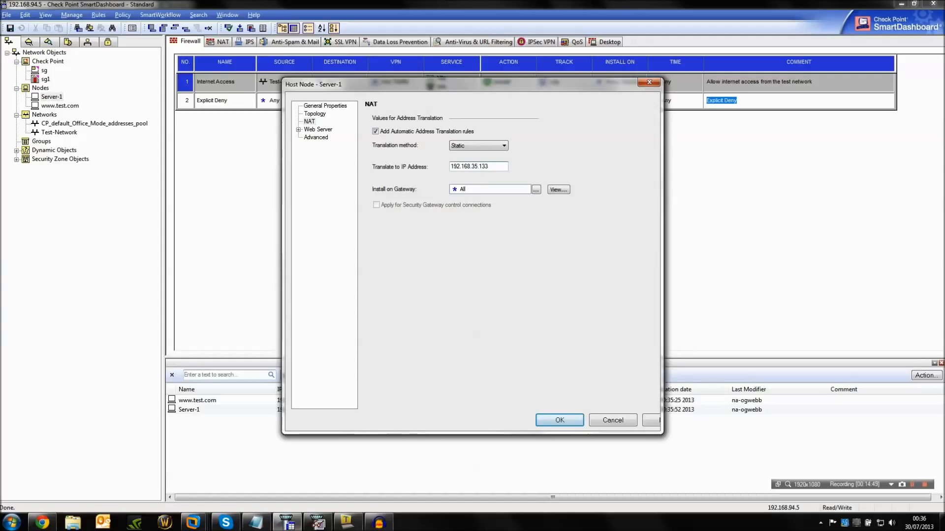
{"action": "key", "text": "Return"}
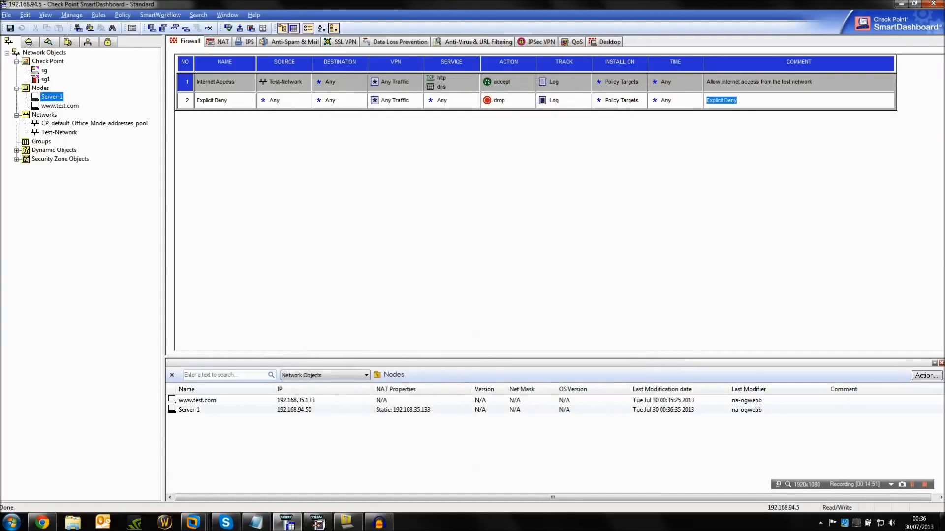
Add a new rule at the top of the firewall rule base and name it Inbound Access.
{"action": "right_click", "coordinate": [186, 100]}
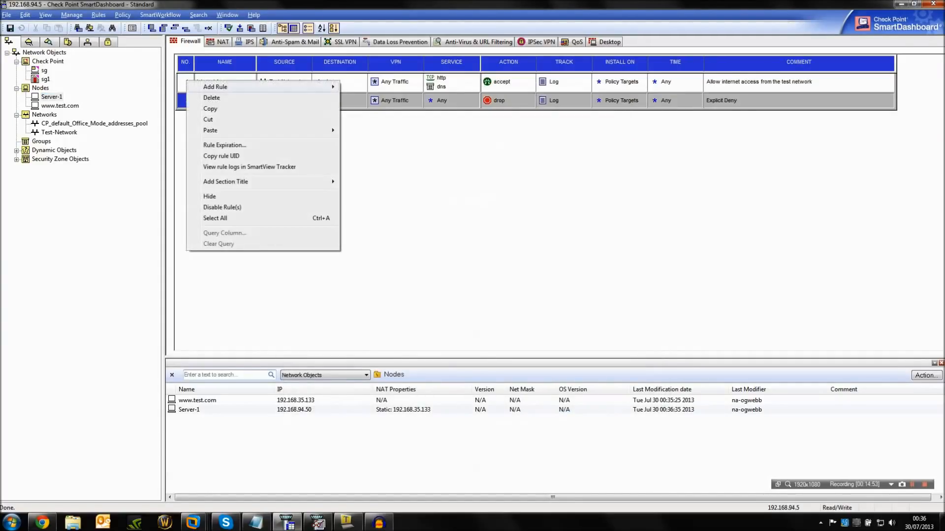
{"action": "mouse_move", "coordinate": [215, 87]}
{"action": "left_click", "coordinate": [363, 86]}
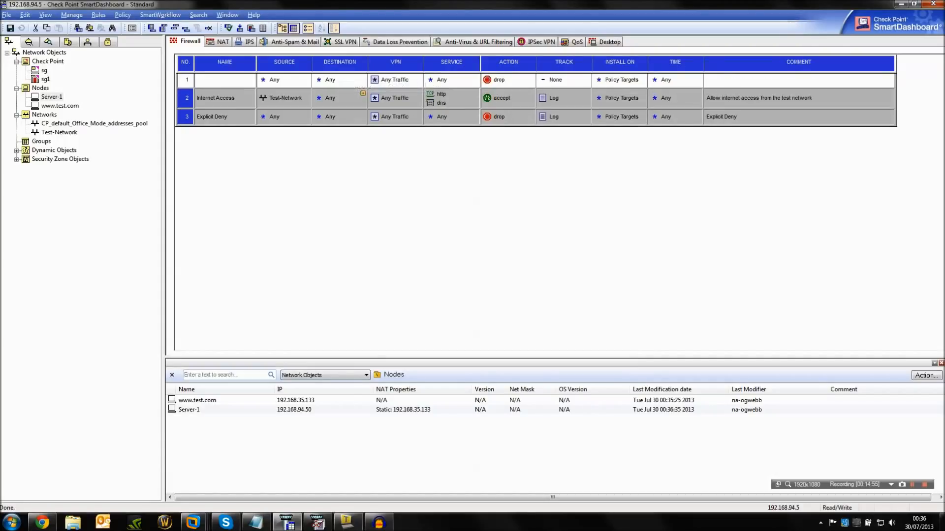
{"action": "double_click", "coordinate": [225, 80]}
{"action": "type", "text": "Inbound Access"}
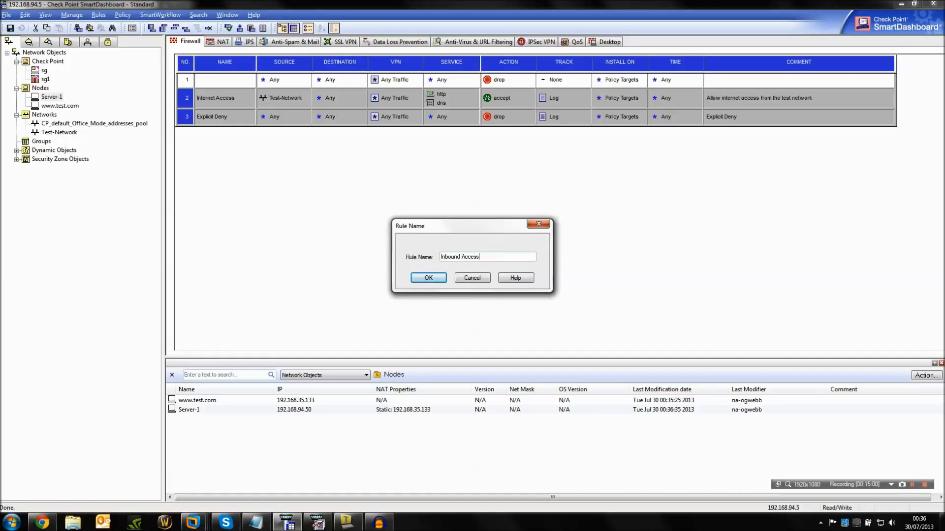
{"action": "key", "text": "Return"}
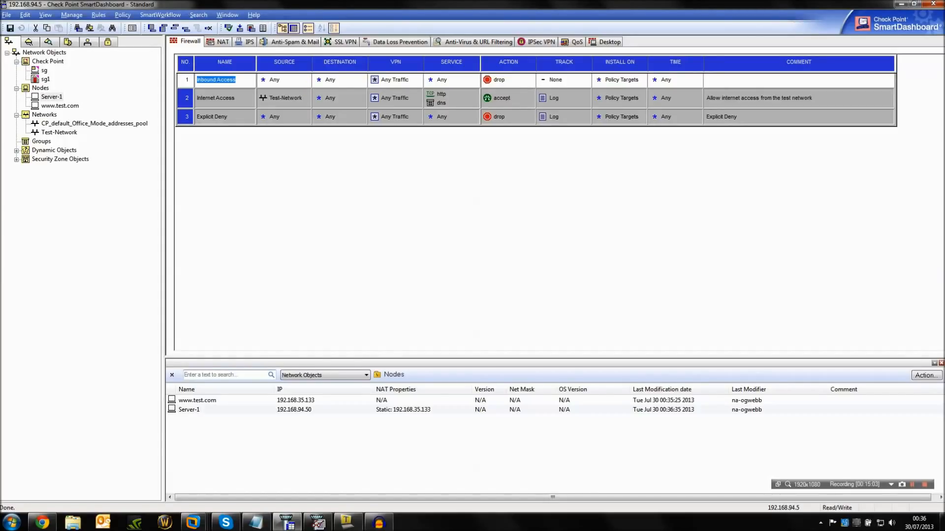
Set the Inbound Access rule's destination to Server-1 and its service to http.
{"action": "left_click_drag", "start_coordinate": [51, 97], "coordinate": [339, 79]}
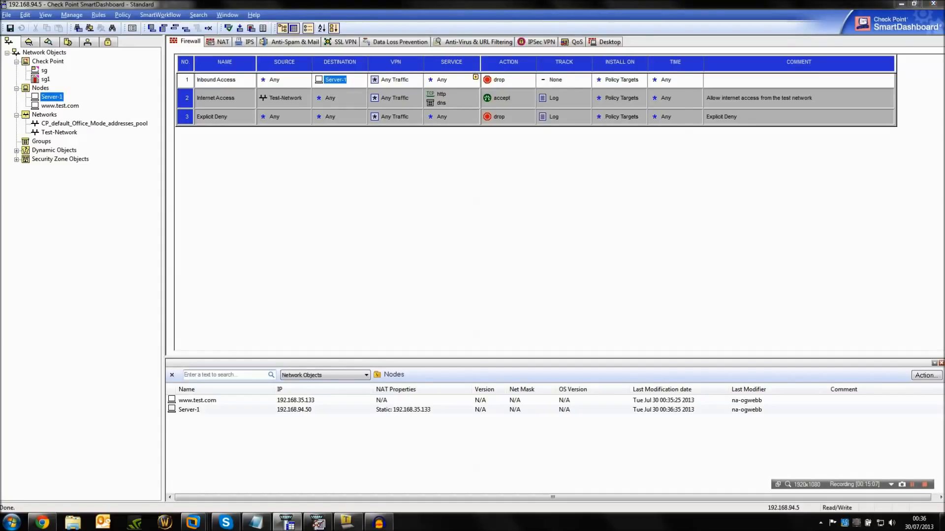
{"action": "left_click", "coordinate": [475, 77]}
{"action": "type", "text": "http"}
{"action": "left_click", "coordinate": [492, 131]}
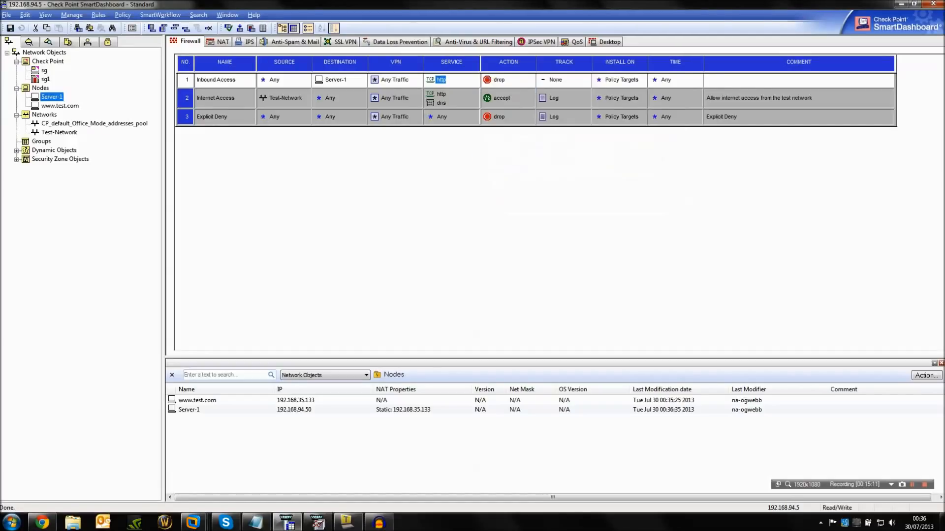
Set the Inbound Access rule's tracking to Log and its action to accept.
{"action": "left_click", "coordinate": [554, 80]}
{"action": "right_click", "coordinate": [555, 79]}
{"action": "left_click", "coordinate": [570, 96]}
{"action": "right_click", "coordinate": [507, 80]}
{"action": "left_click", "coordinate": [527, 101]}
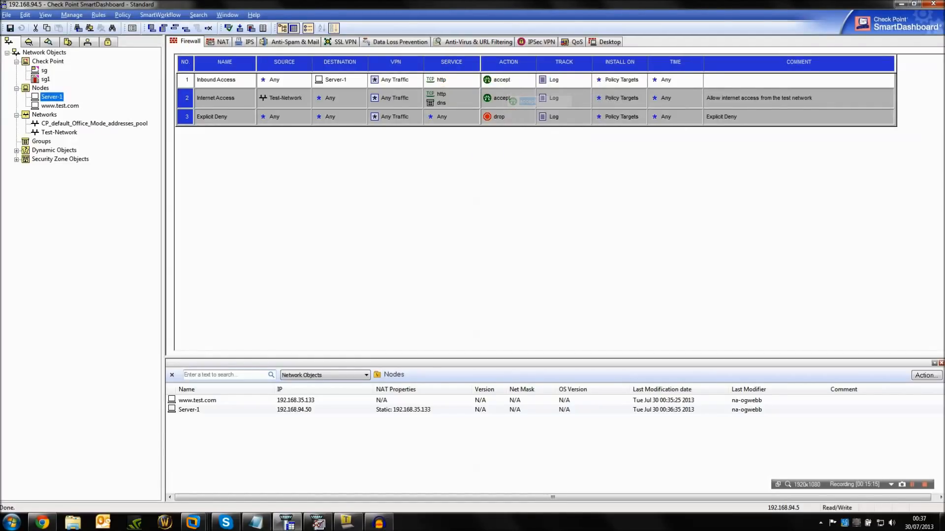
Add the comment "Allow inbound HTTP access" to the Inbound Access rule.
{"action": "double_click", "coordinate": [798, 80]}
{"action": "type", "text": "Allow inbound HTTP access"}
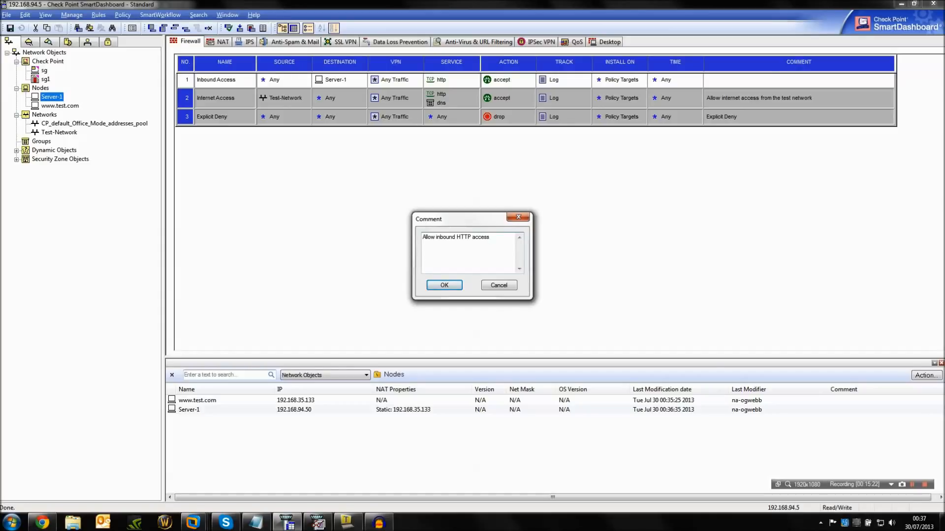
{"action": "key", "text": "Return"}
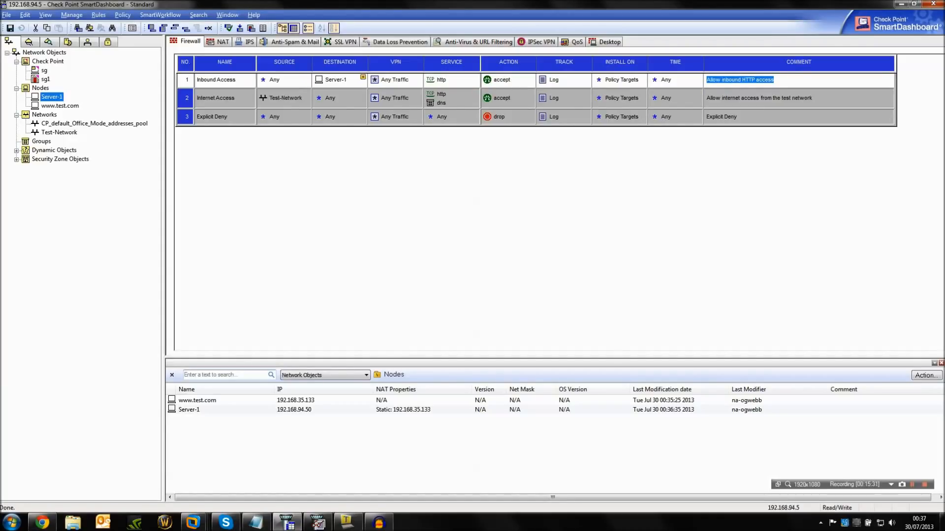
Save the policy and verify it for Firewall and Address Translation and QoS.
{"action": "left_click", "coordinate": [229, 28]}
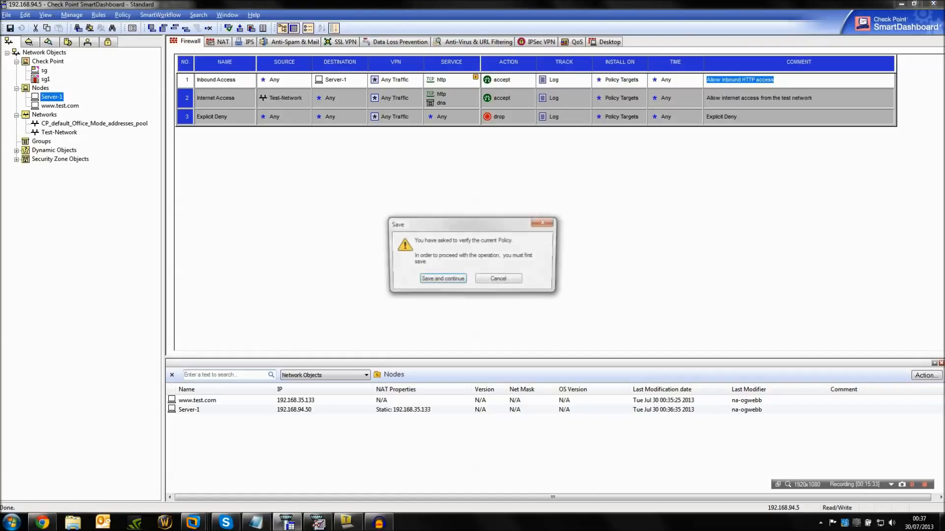
{"action": "key", "text": "Return"}
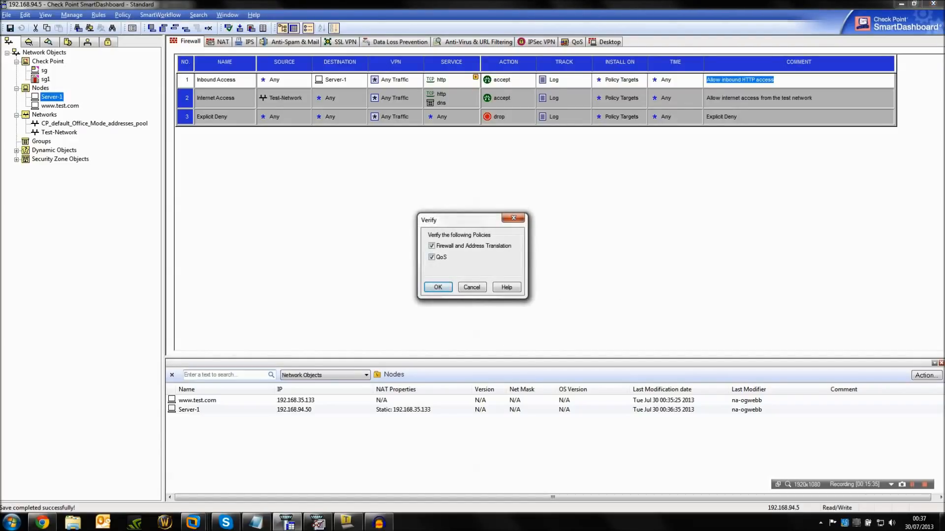
{"action": "key", "text": "Return"}
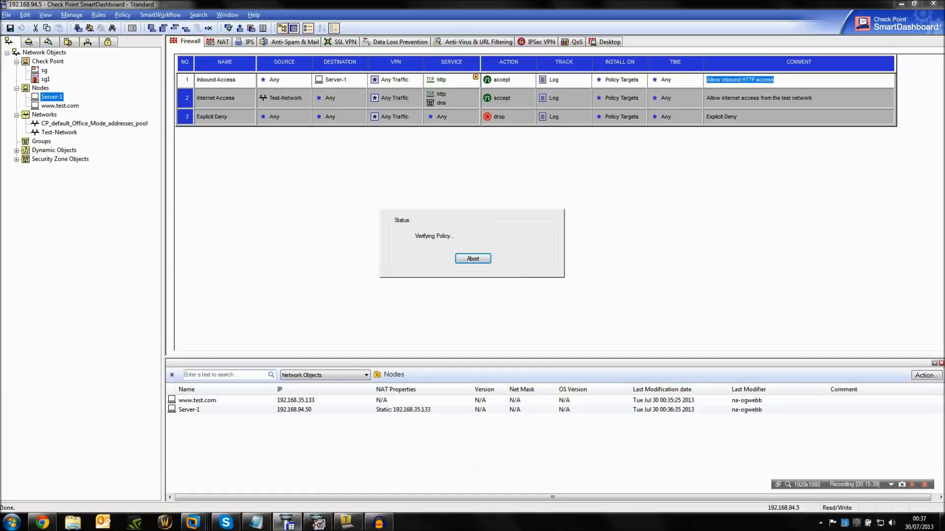
{"action": "key", "text": "Return"}
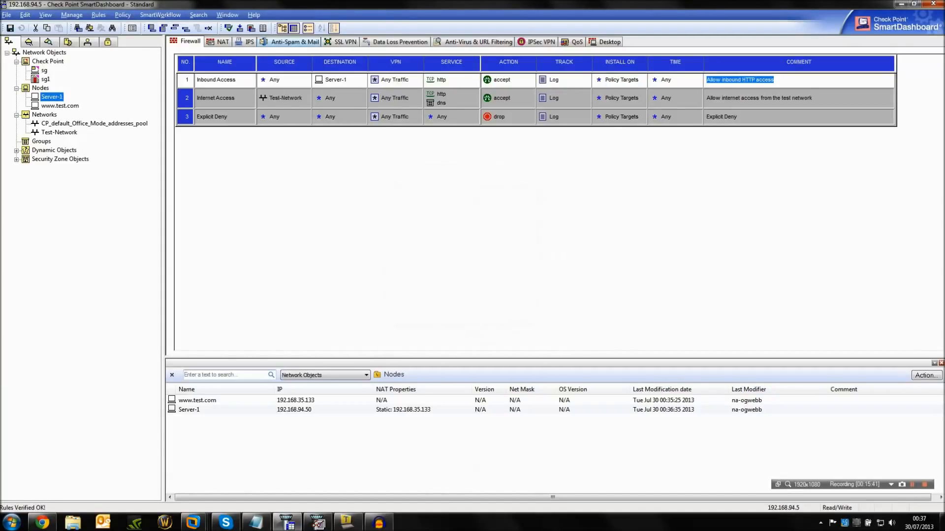
Install the policy on gateway sg1, creating a database version named "Added rule for inbound access".
{"action": "left_click", "coordinate": [240, 28]}
{"action": "key", "text": "Return"}
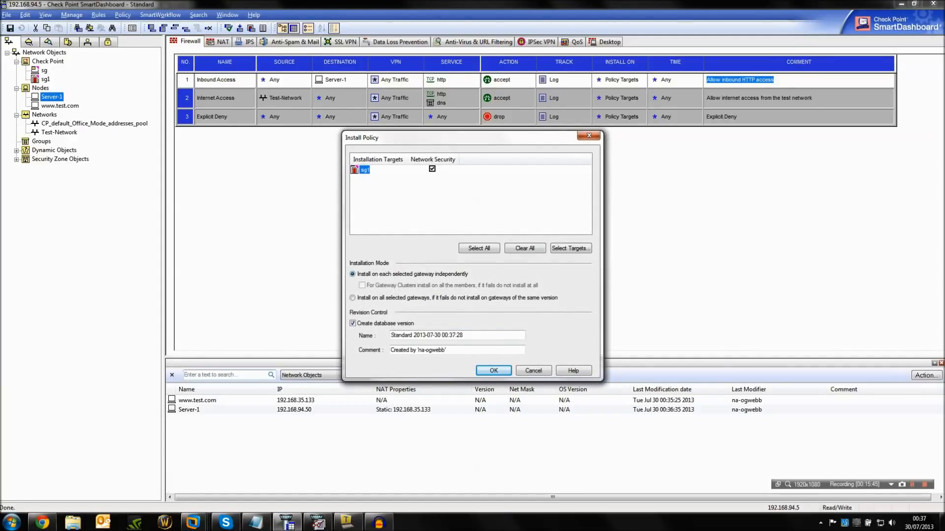
{"action": "key", "text": "Tab"}
{"action": "type", "text": "Add"}
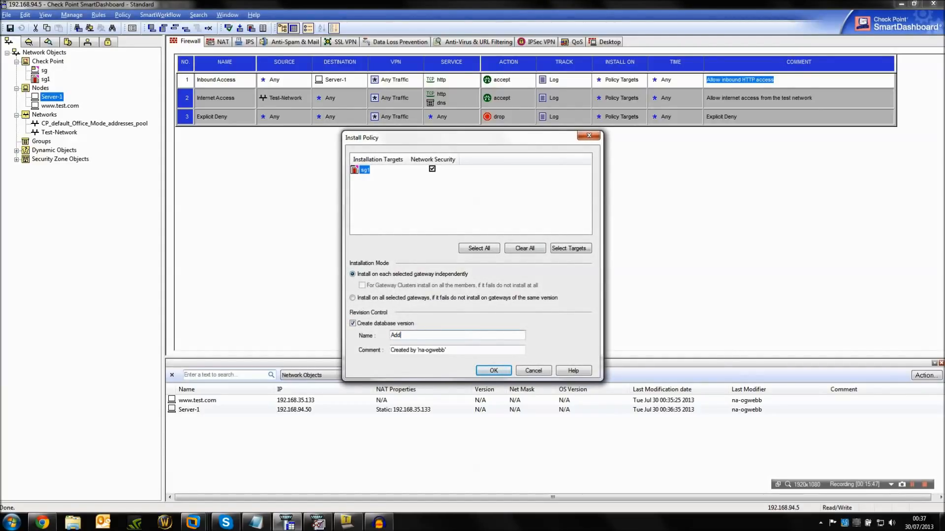
{"action": "type", "text": "ed rule for inbound access"}
{"action": "key", "text": "Return"}
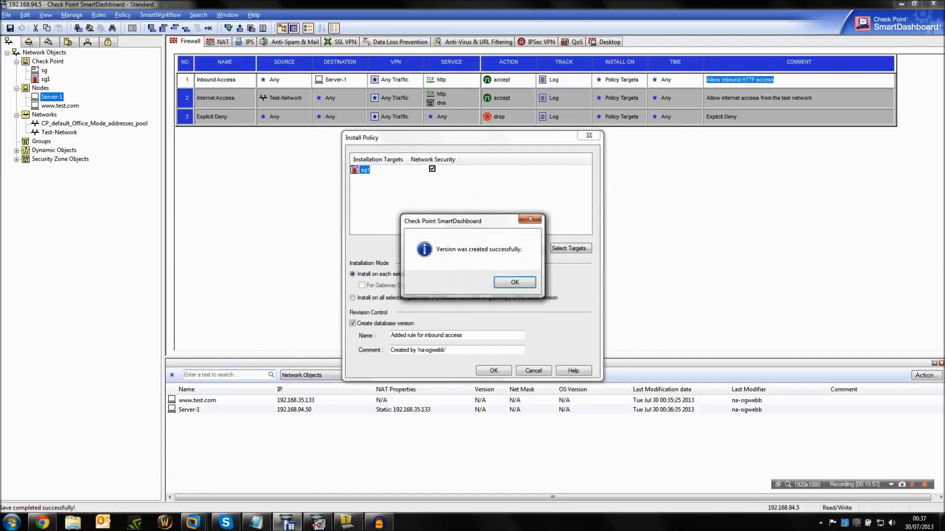
{"action": "key", "text": "Return"}
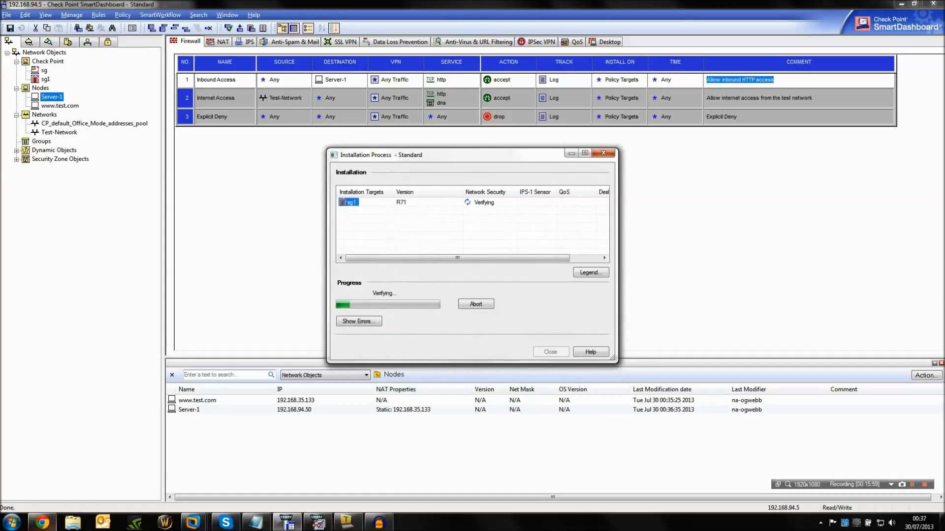
Open a new Chrome window, then switch to the Tera Term session on server-1 and get a clear prompt.
{"action": "right_click", "coordinate": [43, 522]}
{"action": "left_click", "coordinate": [42, 474]}
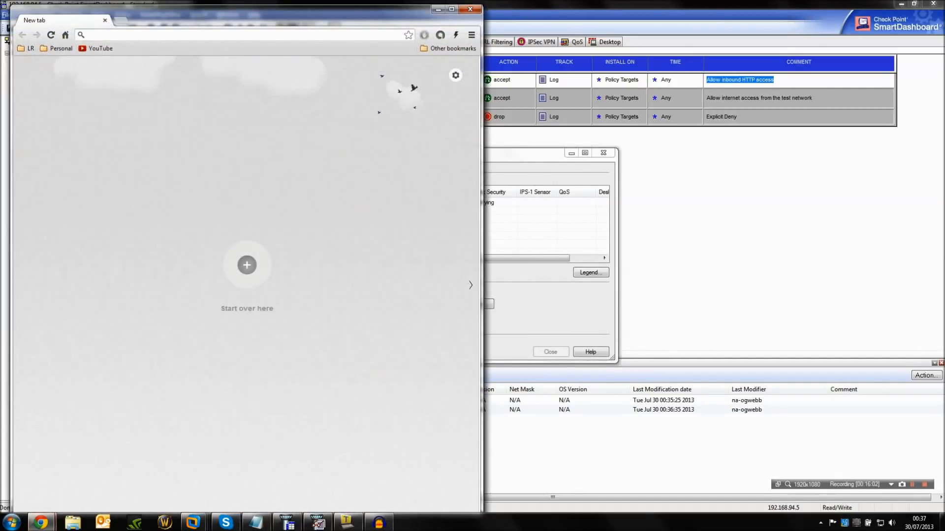
{"action": "left_click", "coordinate": [348, 523]}
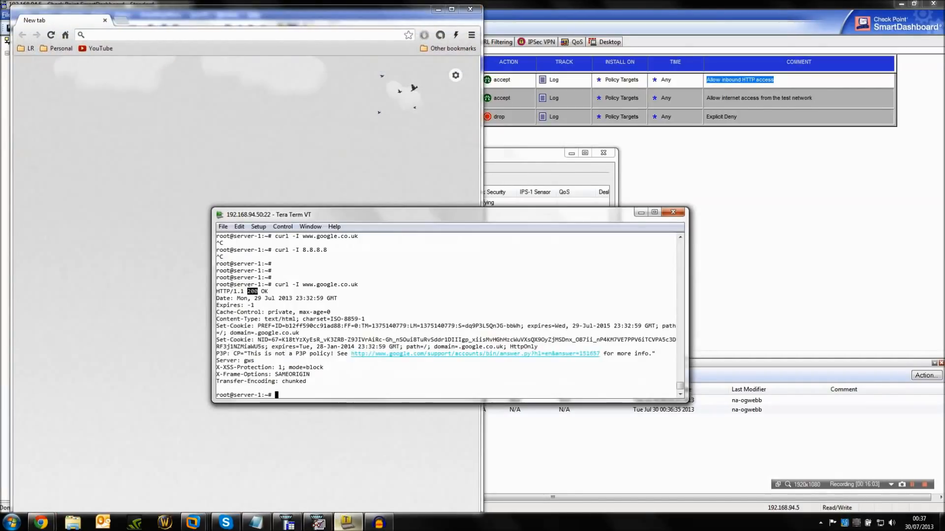
{"action": "key", "text": "Return"}
{"action": "key", "text": "Return"}
{"action": "key", "text": "Return"}
{"action": "key", "text": "Return"}
{"action": "key", "text": "Return"}
{"action": "key", "text": "Return"}
{"action": "key", "text": "Return"}
{"action": "key", "text": "Return"}
{"action": "key", "text": "Return"}
{"action": "key", "text": "Return"}
{"action": "key", "text": "Return"}
{"action": "key", "text": "Return"}
{"action": "key", "text": "Return"}
{"action": "key", "text": "Return"}
{"action": "key", "text": "Return"}
{"action": "key", "text": "Return"}
{"action": "key", "text": "Return"}
{"action": "key", "text": "Return"}
{"action": "key", "text": "Return"}
{"action": "key", "text": "Return"}
{"action": "key", "text": "Return"}
{"action": "key", "text": "Return"}
{"action": "key", "text": "Return"}
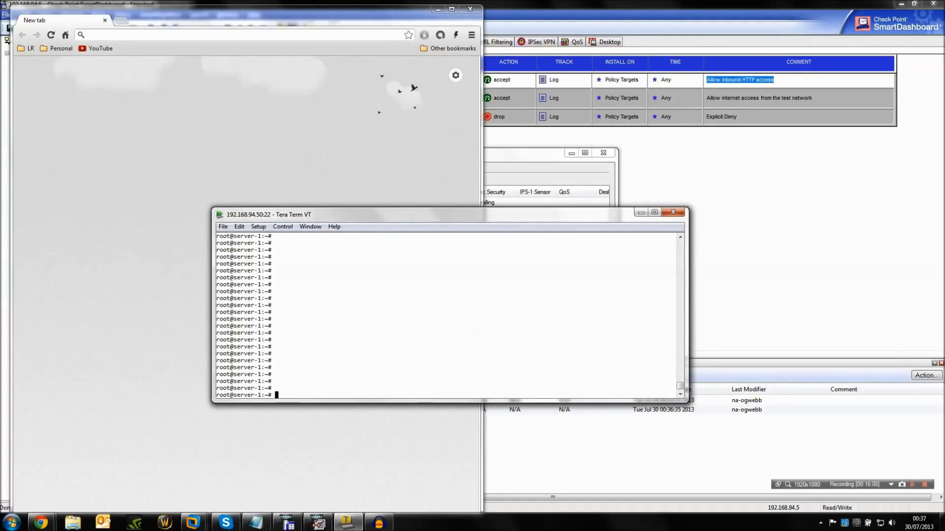
Examine the web page file /var/www/index.html in nano, exit without changes, and minimize the terminal.
{"action": "type", "text": "nano /var/www/index.html"}
{"action": "key", "text": "Return"}
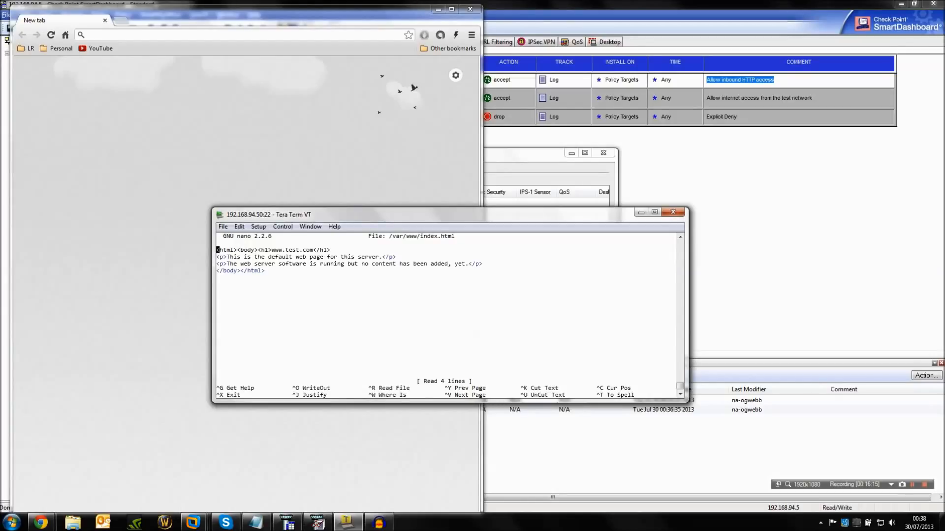
{"action": "key", "text": "ctrl+x"}
{"action": "key", "text": "Return"}
{"action": "key", "text": "Return"}
{"action": "left_click", "coordinate": [641, 212]}
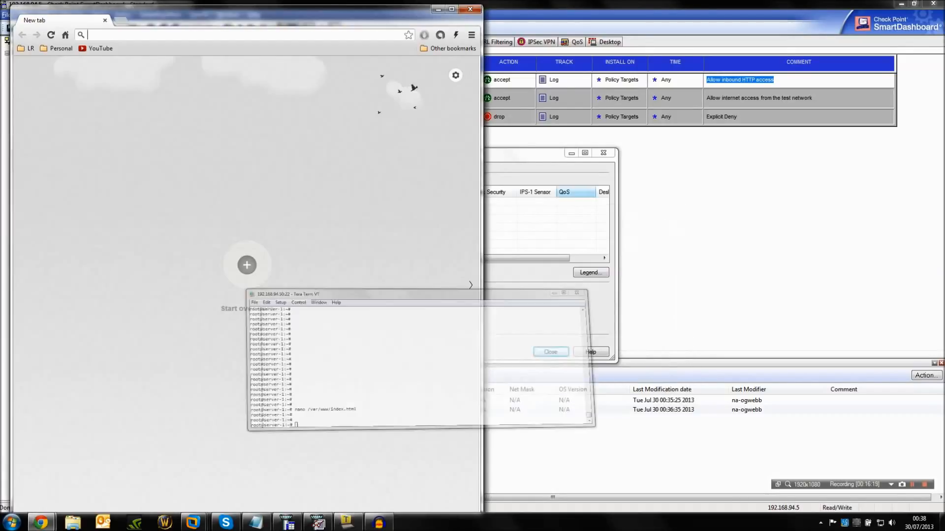
{"action": "left_click", "coordinate": [550, 351]}
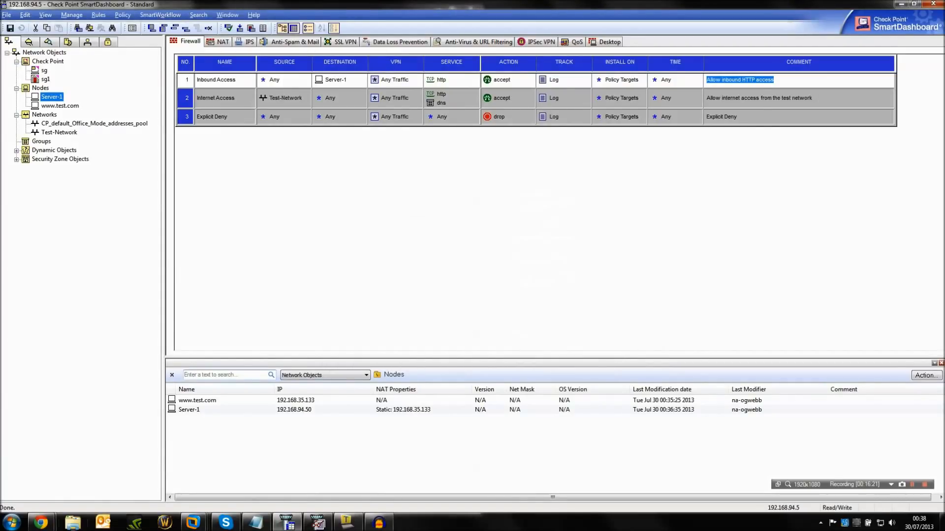
{"action": "mouse_move", "coordinate": [41, 522]}
{"action": "left_click", "coordinate": [169, 470]}
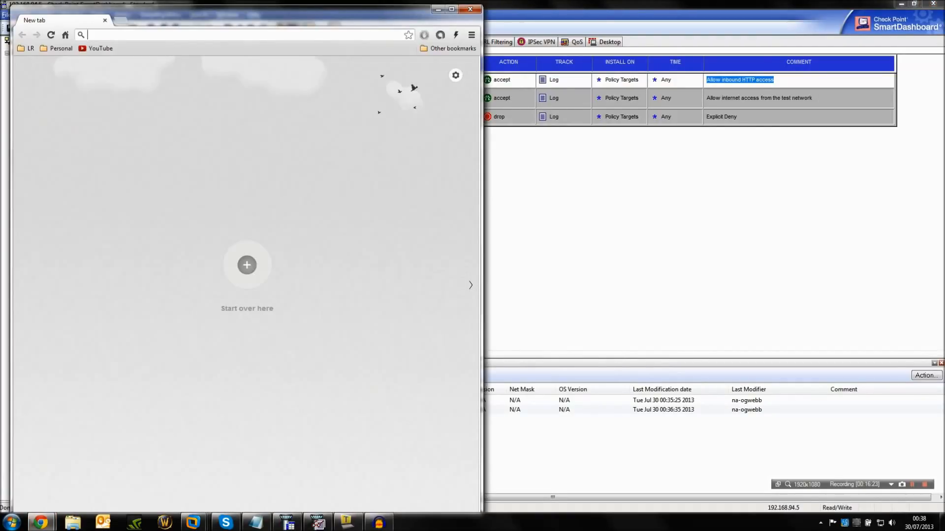
{"action": "type", "text": "http://"}
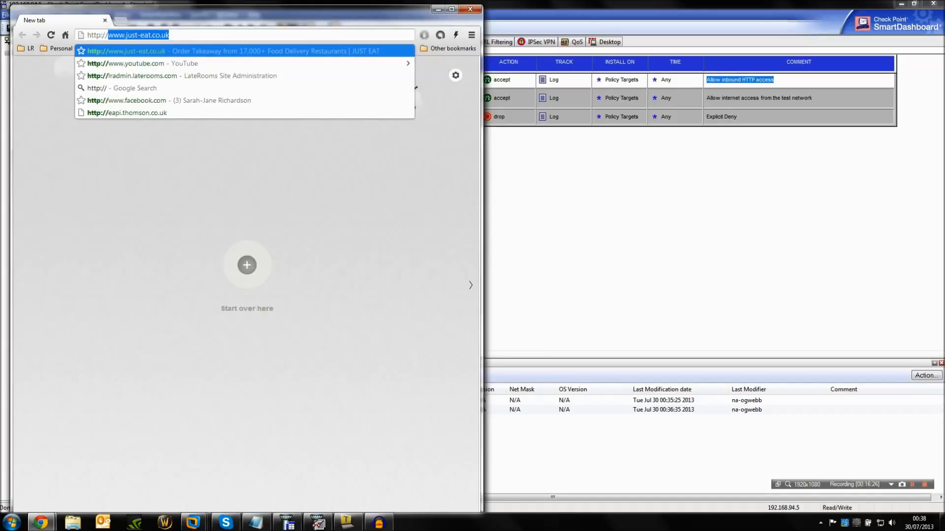
{"action": "type", "text": "192.16"}
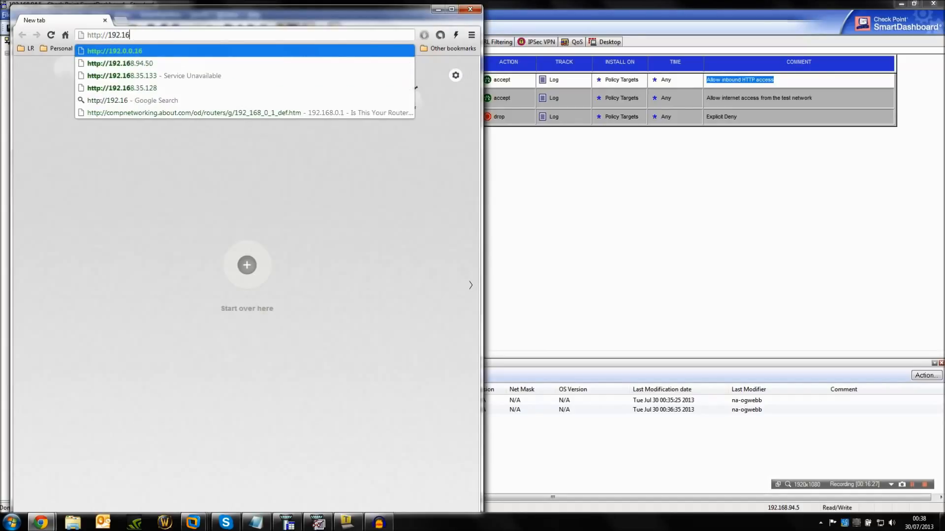
{"action": "type", "text": "8.35.133"}
{"action": "key", "text": "Return"}
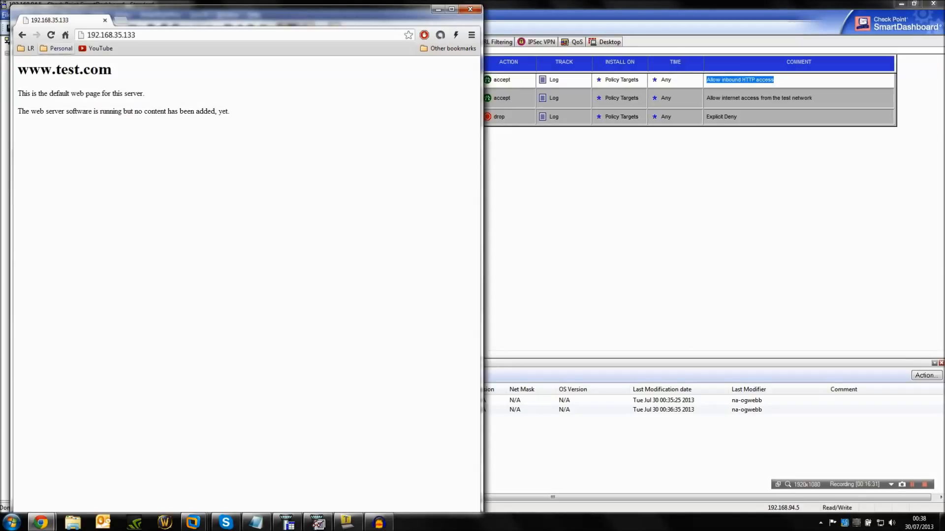
{"action": "left_click_drag", "start_coordinate": [29, 70], "coordinate": [99, 70]}
{"action": "left_click", "coordinate": [318, 523]}
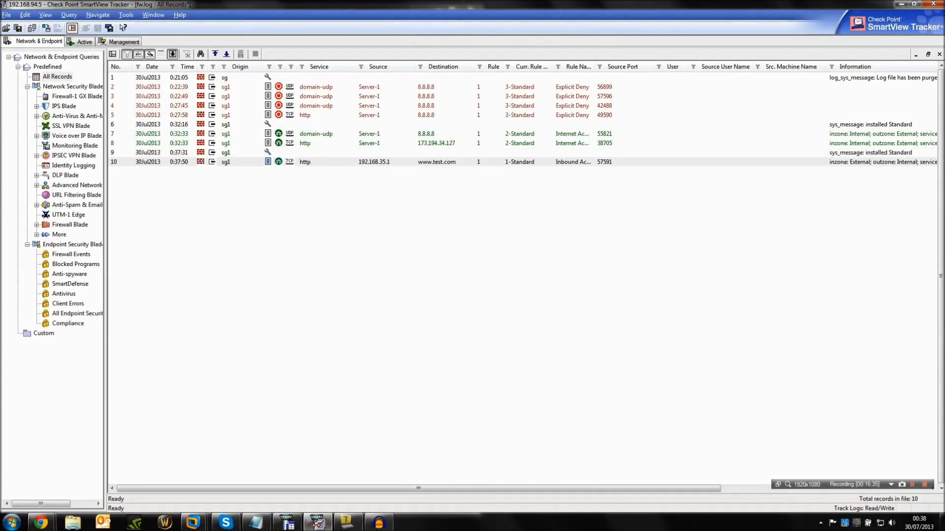
{"action": "double_click", "coordinate": [374, 162]}
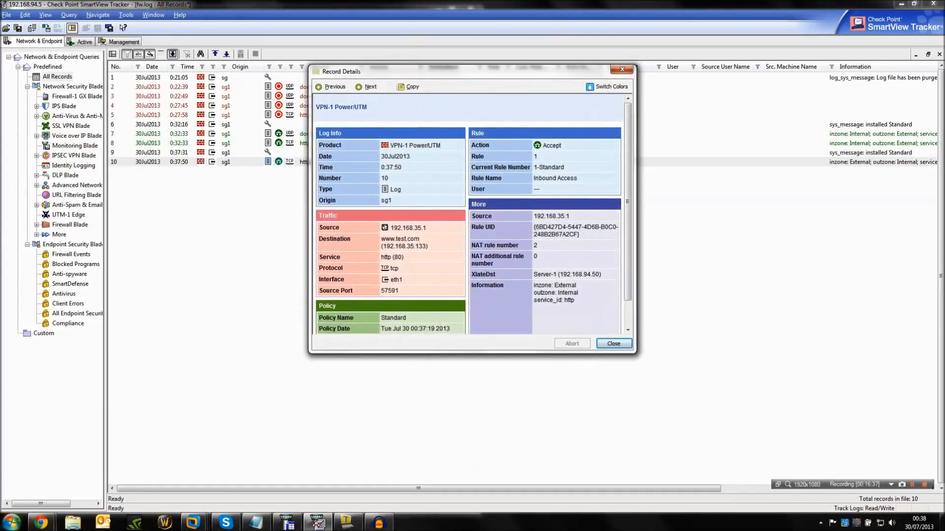
Run ipconfig in a Windows command prompt to check the VMnet8 adapter's address against the log source, and close the prompt and record details.
{"action": "left_click", "coordinate": [11, 523]}
{"action": "type", "text": "cmd"}
{"action": "key", "text": "Return"}
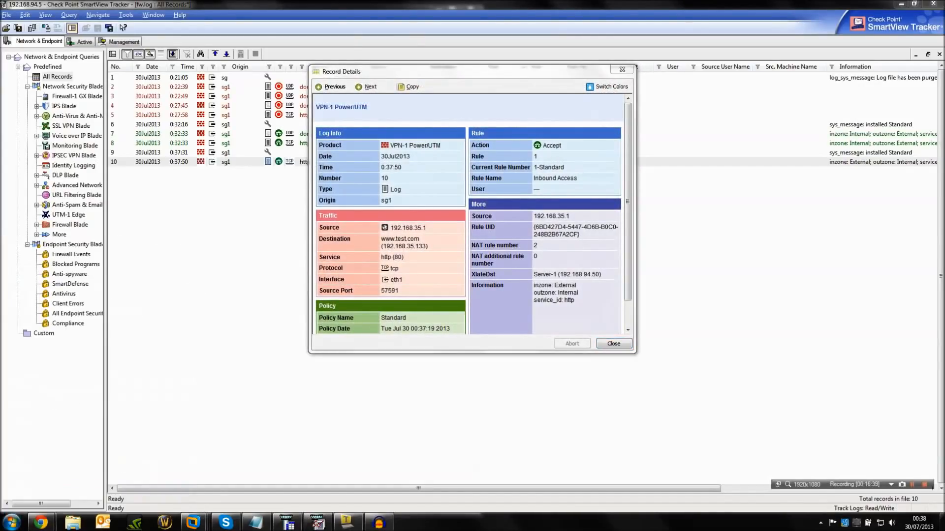
{"action": "type", "text": "ipconfig"}
{"action": "key", "text": "Return"}
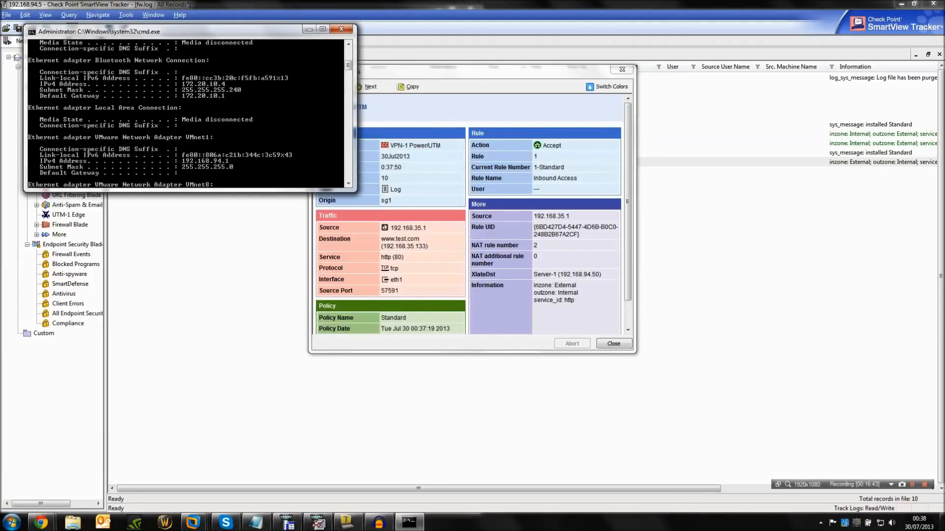
{"action": "scroll", "coordinate": [185, 113], "scroll_direction": "up", "scroll_amount": 6}
{"action": "scroll", "coordinate": [186, 114], "scroll_direction": "down", "scroll_amount": 8}
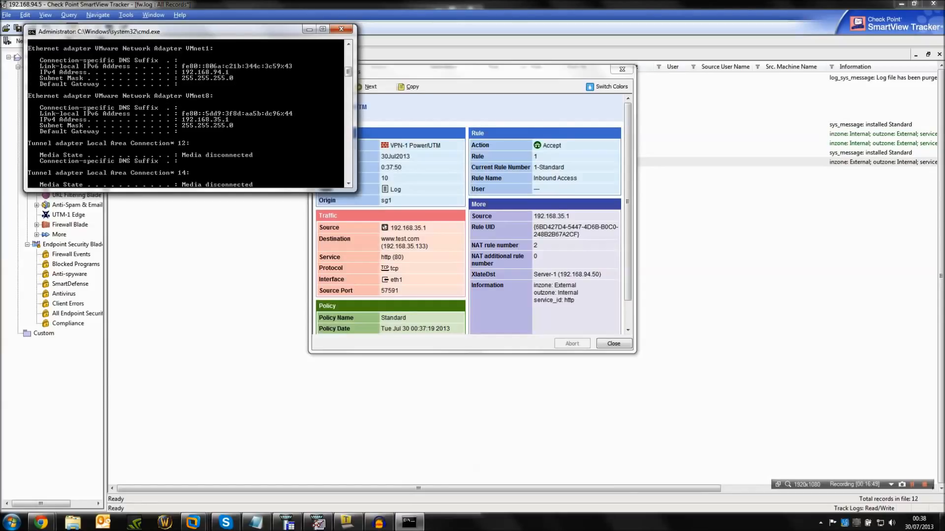
{"action": "key", "text": "alt+F4"}
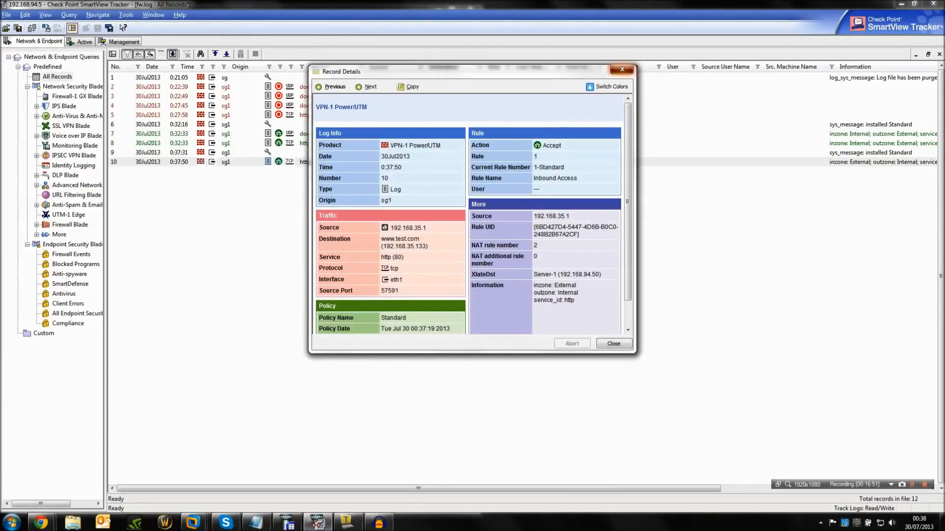
{"action": "left_click", "coordinate": [622, 69]}
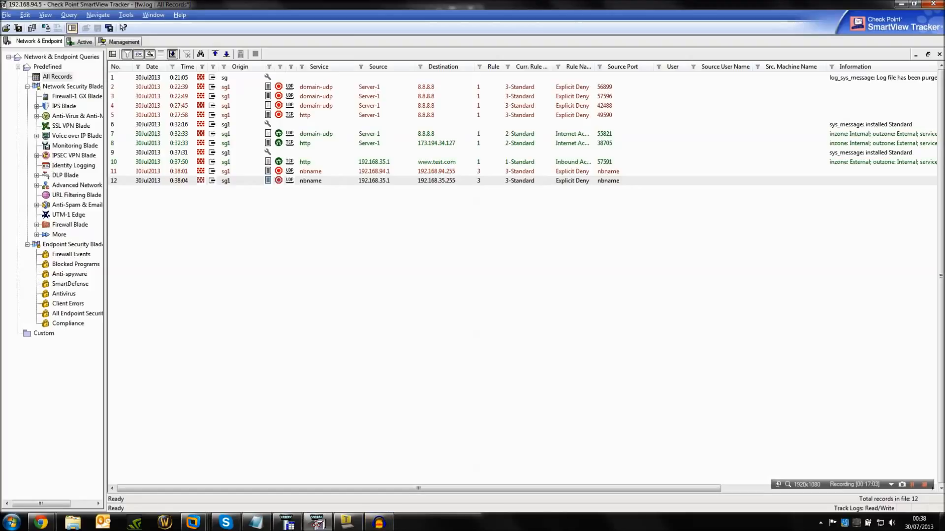
Switch to SmartDashboard and add a firewall rule named "Stealth" above the Inbound Access rule.
{"action": "mouse_move", "coordinate": [318, 524]}
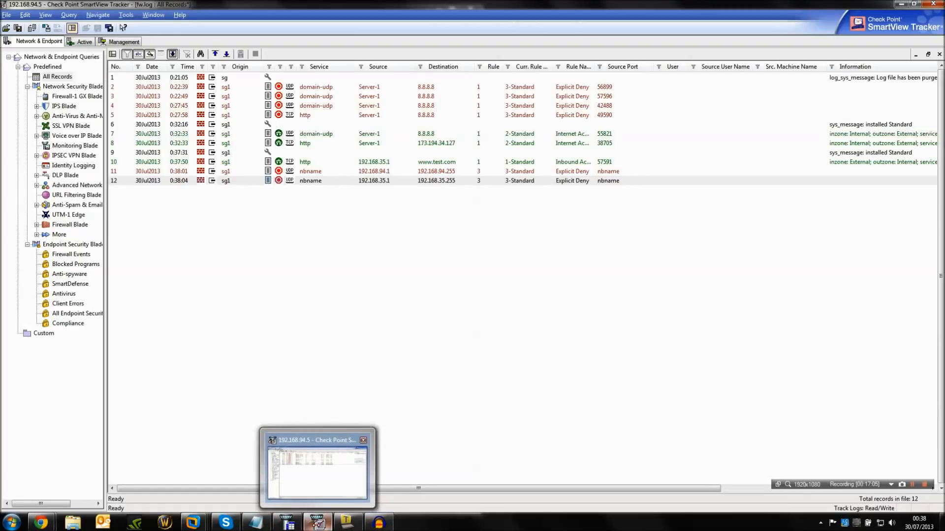
{"action": "mouse_move", "coordinate": [347, 522]}
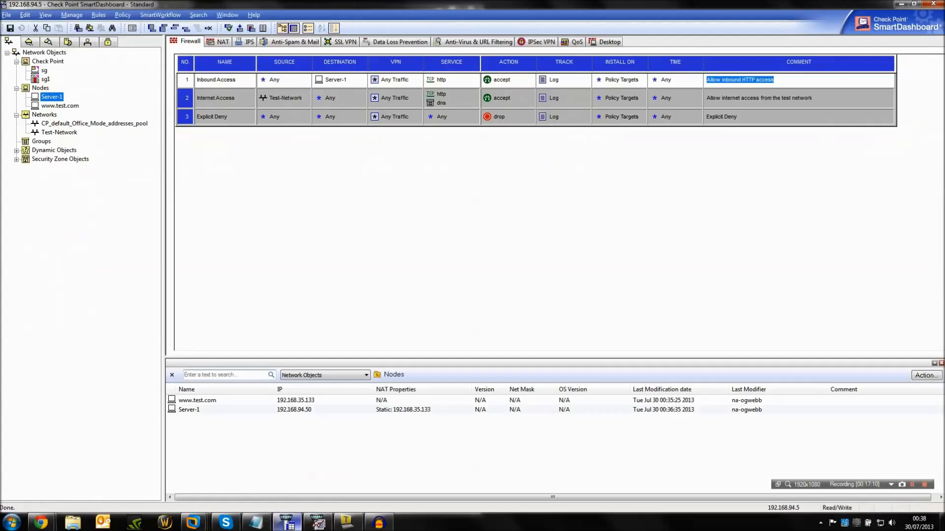
{"action": "left_click", "coordinate": [286, 523]}
{"action": "right_click", "coordinate": [184, 80]}
{"action": "mouse_move", "coordinate": [276, 83]}
{"action": "left_click", "coordinate": [359, 87]}
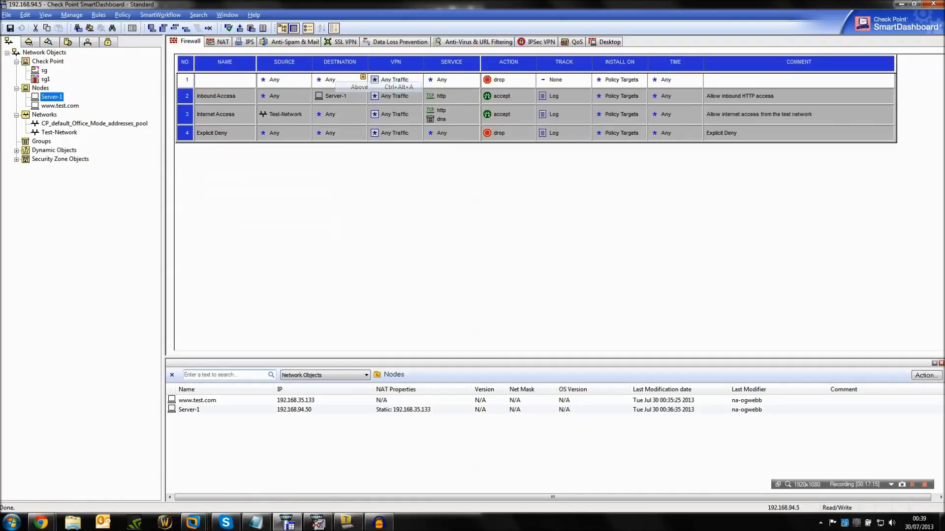
{"action": "type", "text": "Stealth"}
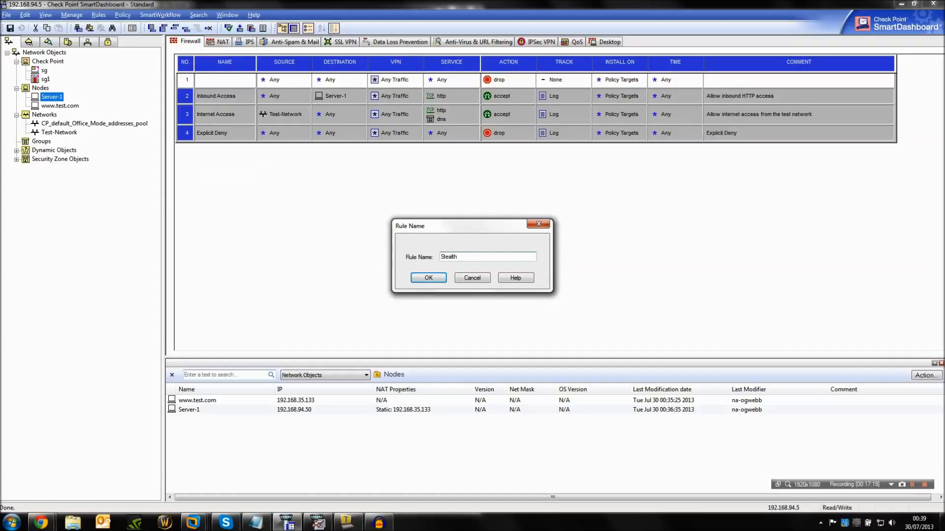
{"action": "key", "text": "Return"}
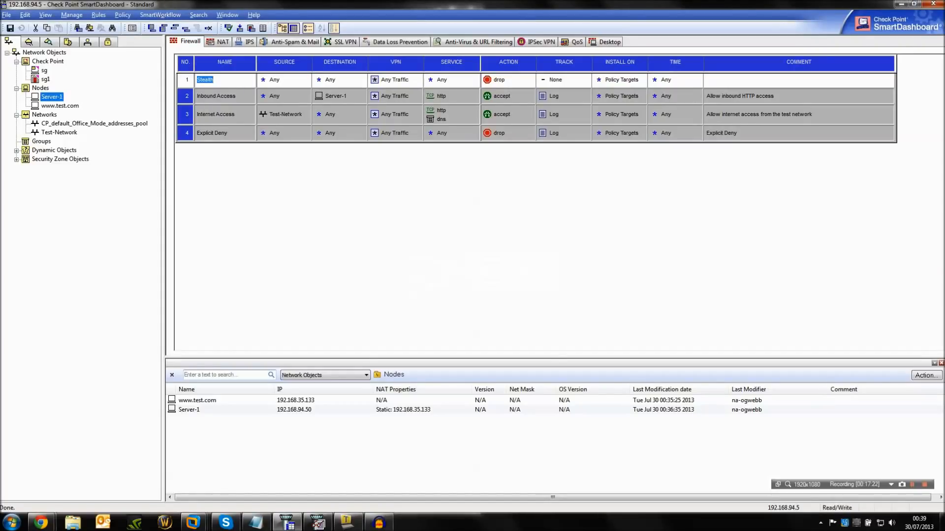
Set the Stealth rule's destination to gateway sg1, its comment to "Stealth Rule" and its tracking to Log.
{"action": "left_click_drag", "start_coordinate": [45, 79], "coordinate": [331, 80]}
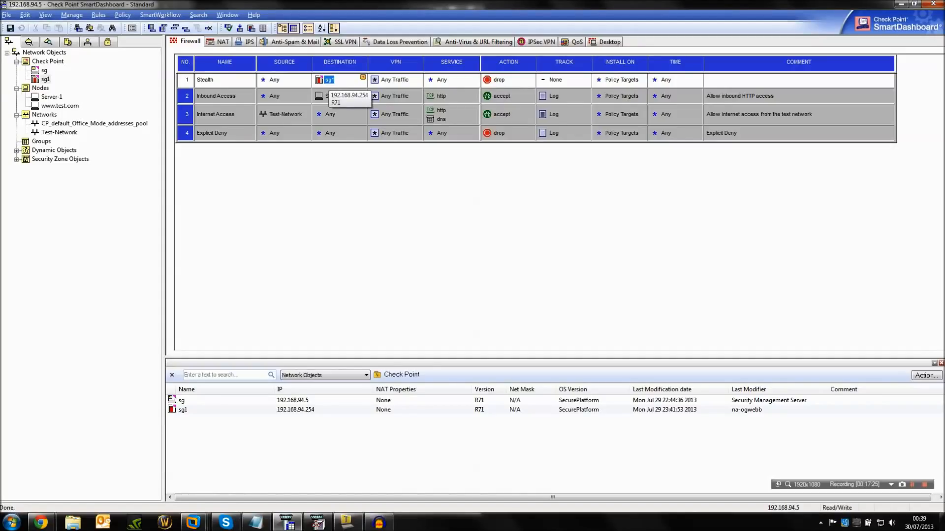
{"action": "double_click", "coordinate": [782, 80]}
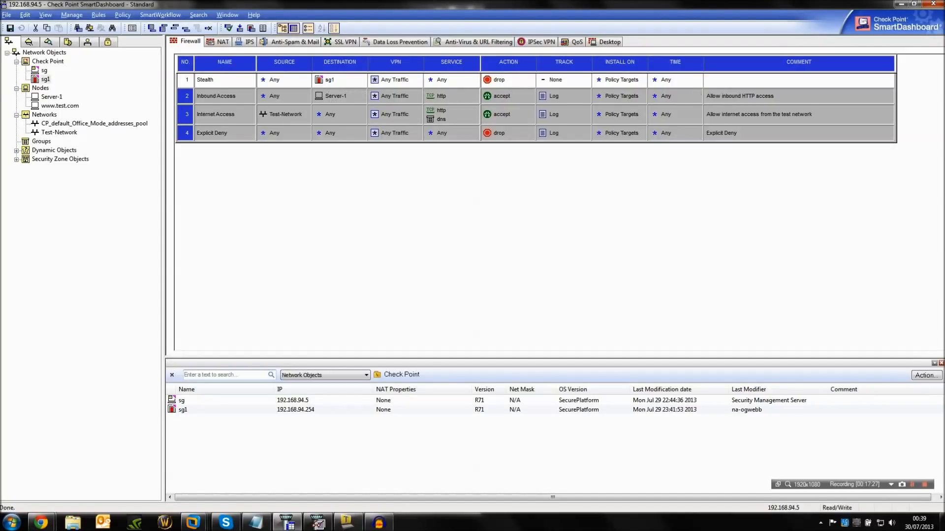
{"action": "type", "text": "Stealth Rule"}
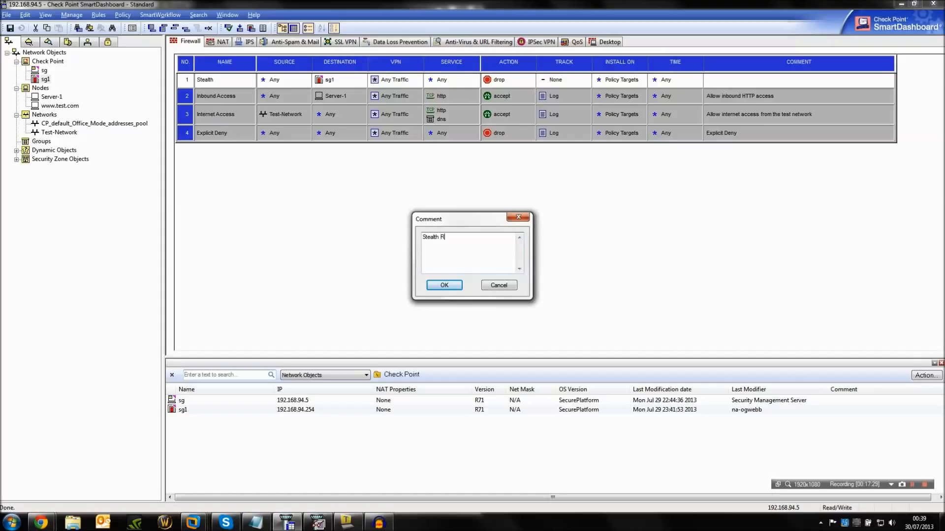
{"action": "key", "text": "Return"}
{"action": "right_click", "coordinate": [557, 78]}
{"action": "left_click", "coordinate": [574, 95]}
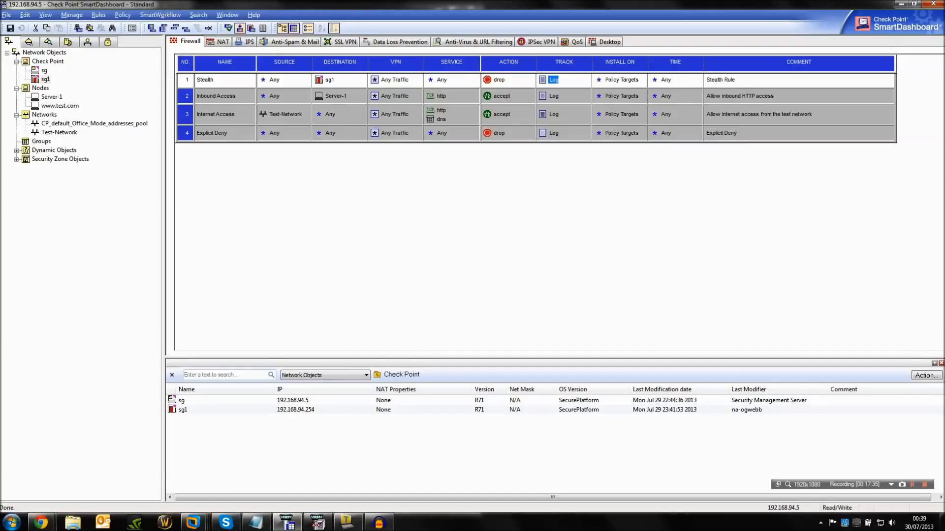
Install the policy on gateway sg1 without creating a database version.
{"action": "left_click", "coordinate": [240, 28]}
{"action": "left_click", "coordinate": [450, 297]}
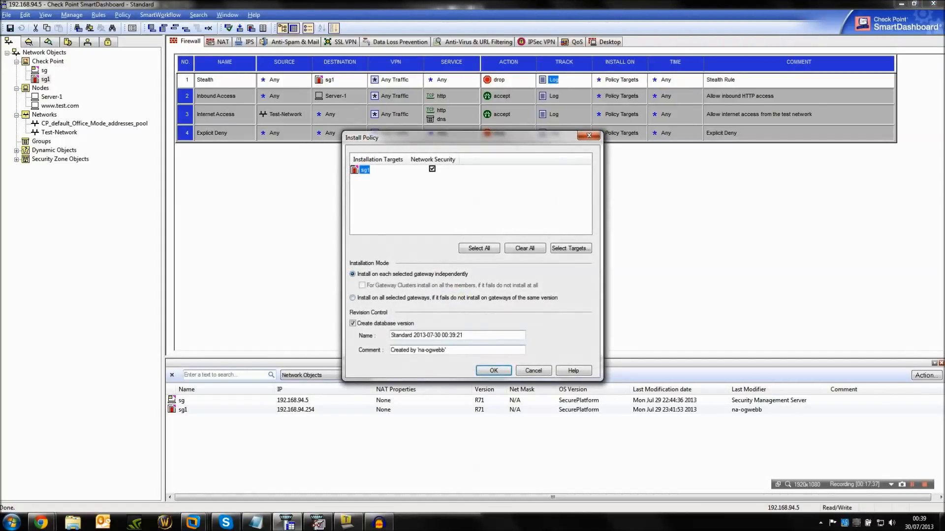
{"action": "left_click", "coordinate": [353, 324]}
{"action": "key", "text": "Return"}
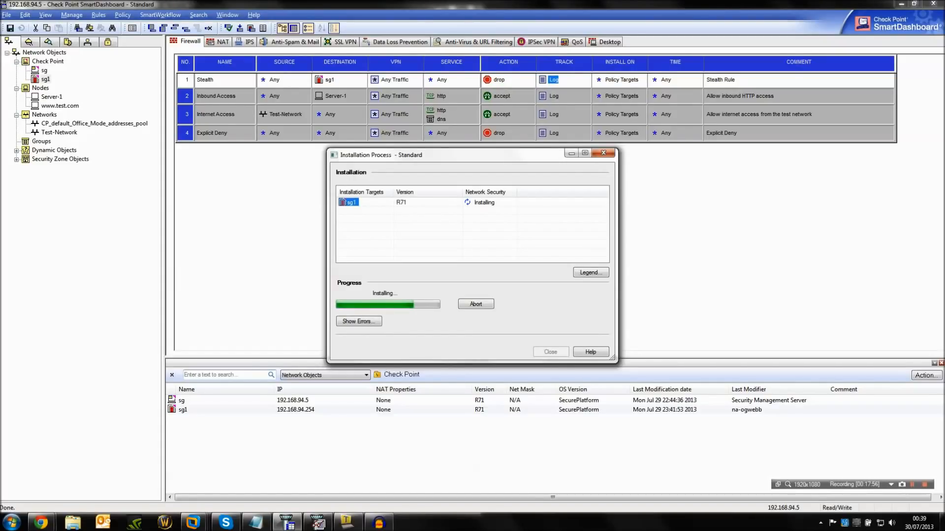
{"action": "left_click", "coordinate": [550, 352]}
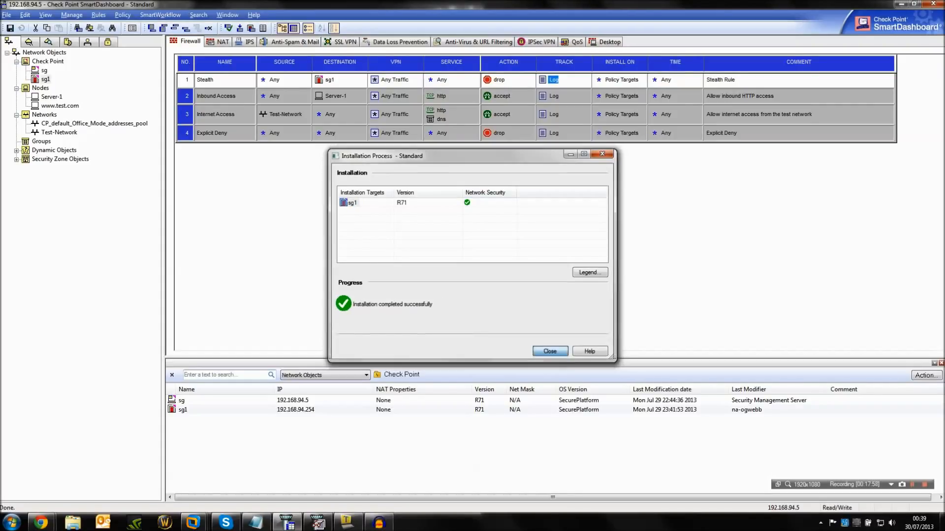
{"action": "left_click", "coordinate": [510, 82]}
{"action": "right_click", "coordinate": [511, 82]}
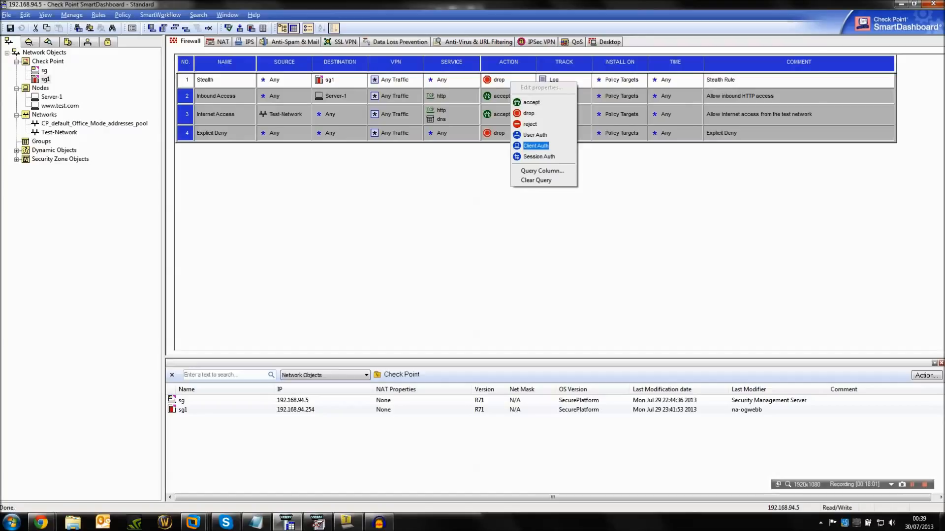
{"action": "left_click", "coordinate": [475, 77]}
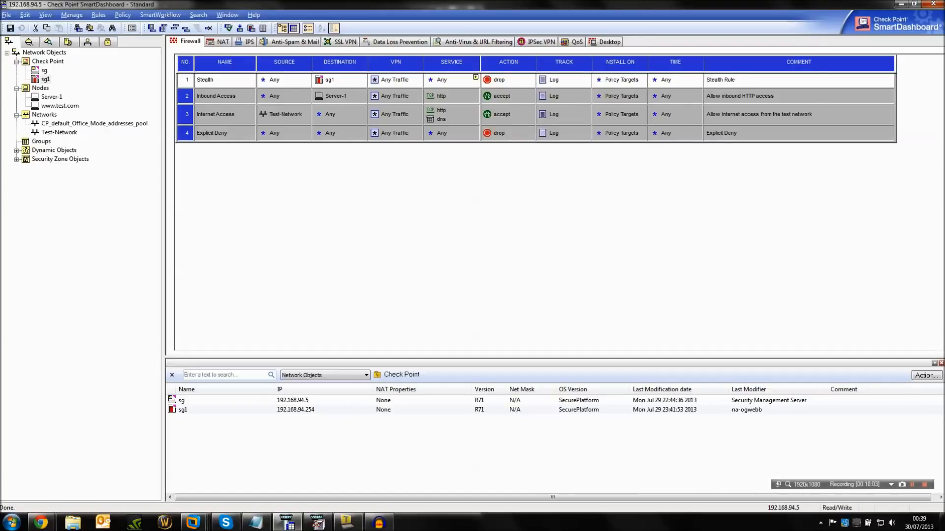
Add a section title "Firewall Management" above the Stealth rule.
{"action": "right_click", "coordinate": [184, 77]}
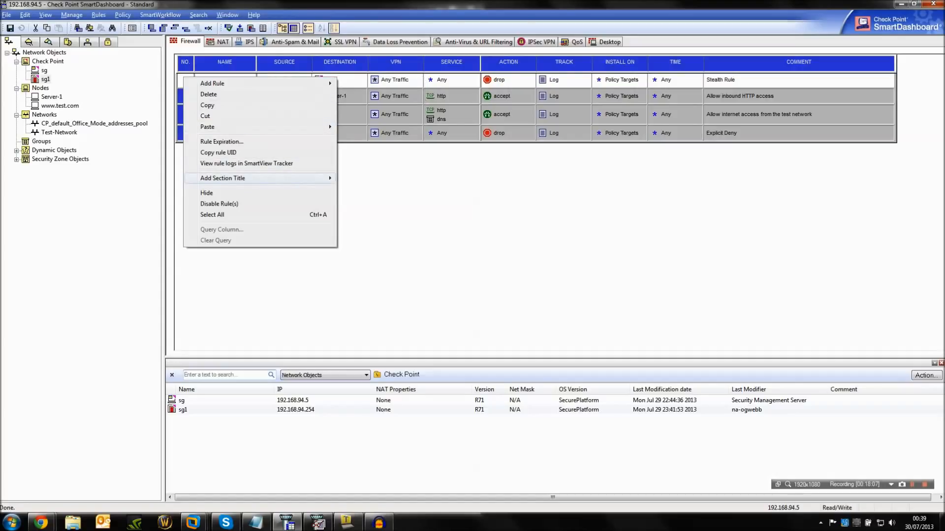
{"action": "left_click", "coordinate": [359, 178]}
{"action": "type", "text": "Firewall Management"}
{"action": "key", "text": "Return"}
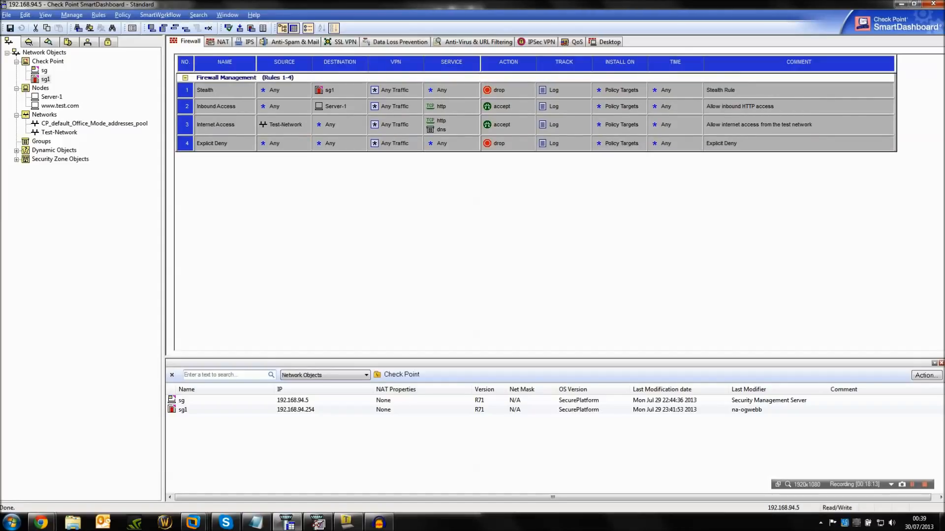
Add a section title "Inbound Rules" above the Inbound Access rule.
{"action": "right_click", "coordinate": [188, 110]}
{"action": "mouse_move", "coordinate": [266, 213]}
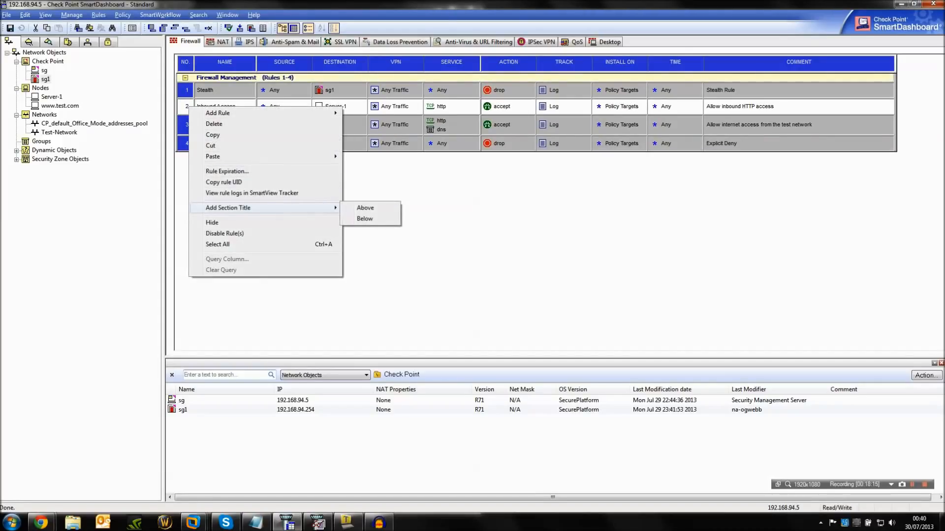
{"action": "left_click", "coordinate": [365, 207]}
{"action": "type", "text": "Inbound Rules"}
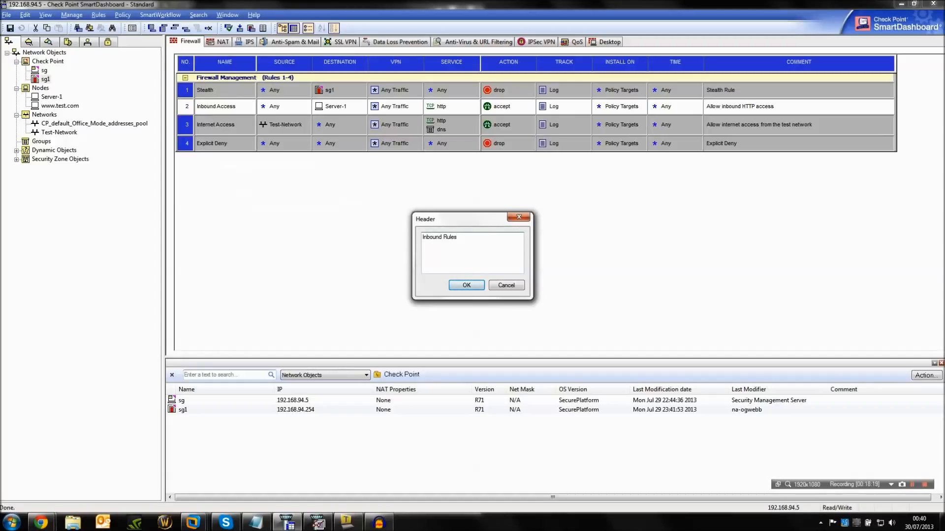
{"action": "key", "text": "Return"}
Add a section title "Outbound Rules" above the Internet Access rule.
{"action": "right_click", "coordinate": [254, 134]}
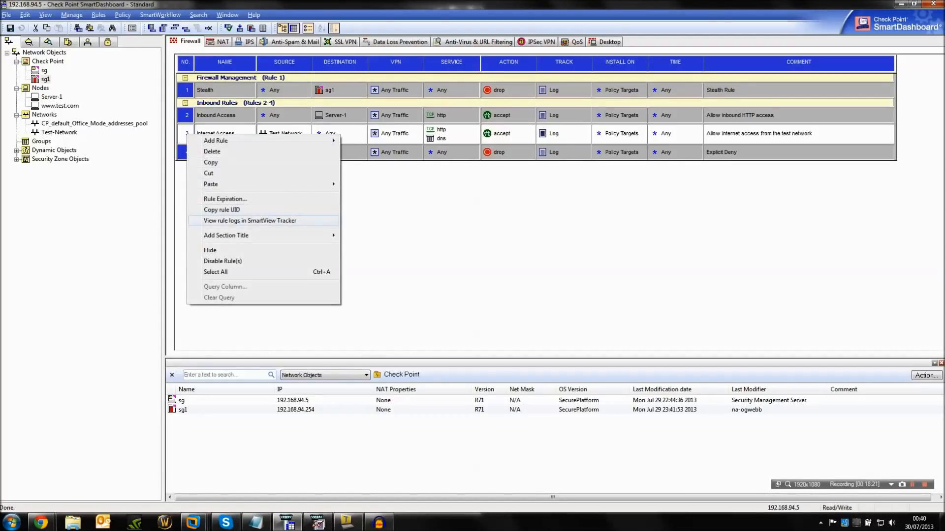
{"action": "mouse_move", "coordinate": [295, 235]}
{"action": "left_click", "coordinate": [364, 235]}
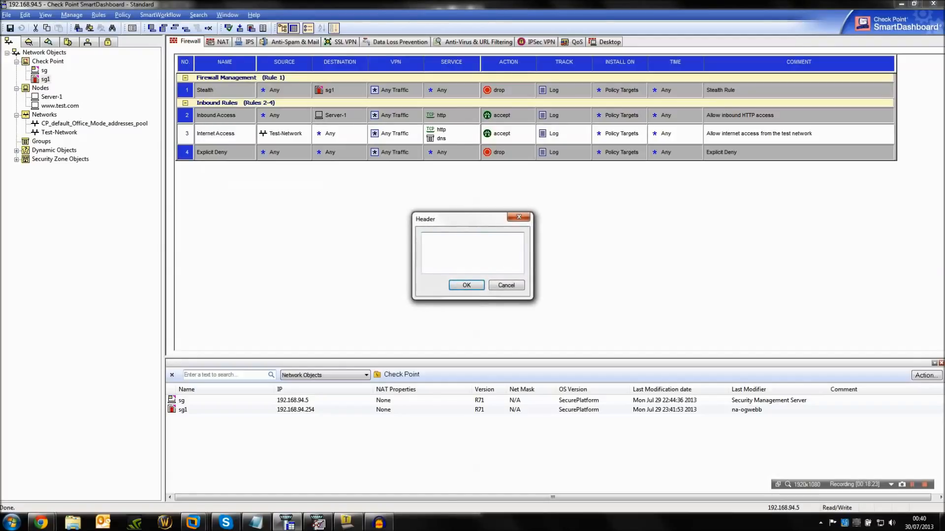
{"action": "type", "text": "Outbound Rules"}
{"action": "key", "text": "Return"}
Add a section title "Clean Up" above the Explicit Deny rule.
{"action": "right_click", "coordinate": [186, 161]}
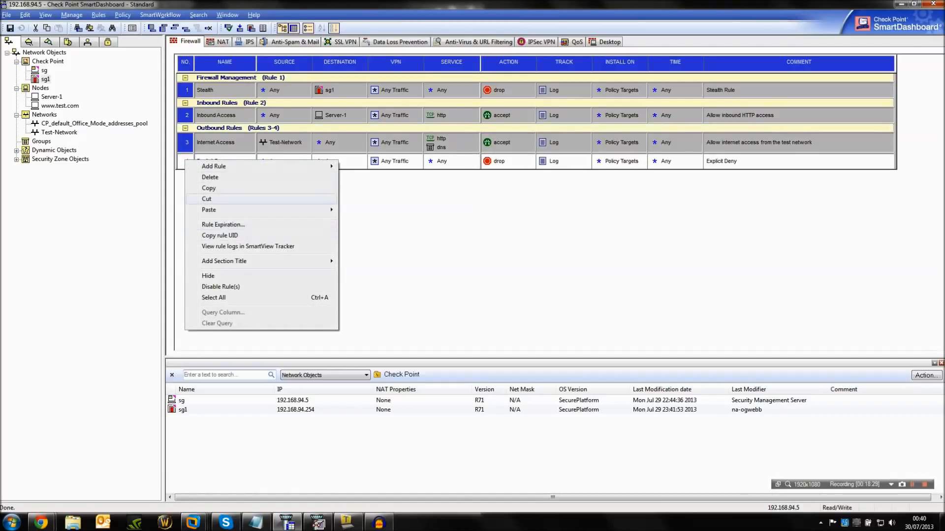
{"action": "mouse_move", "coordinate": [276, 261]}
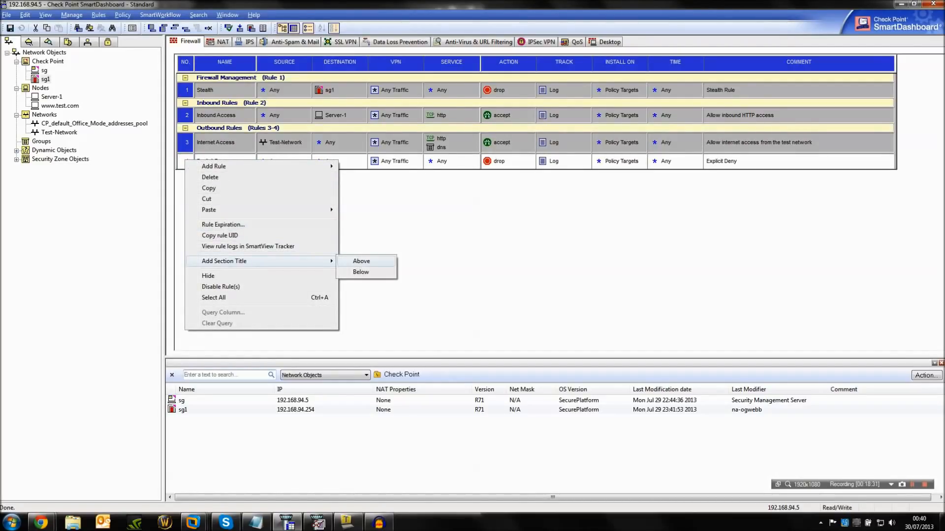
{"action": "left_click", "coordinate": [362, 262]}
{"action": "type", "text": "C"}
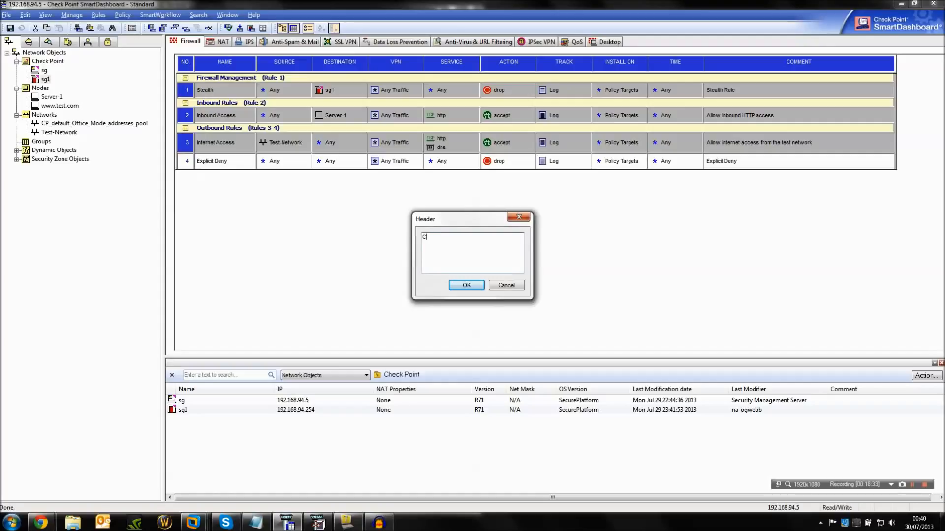
{"action": "type", "text": "lean Up"}
{"action": "key", "text": "Return"}
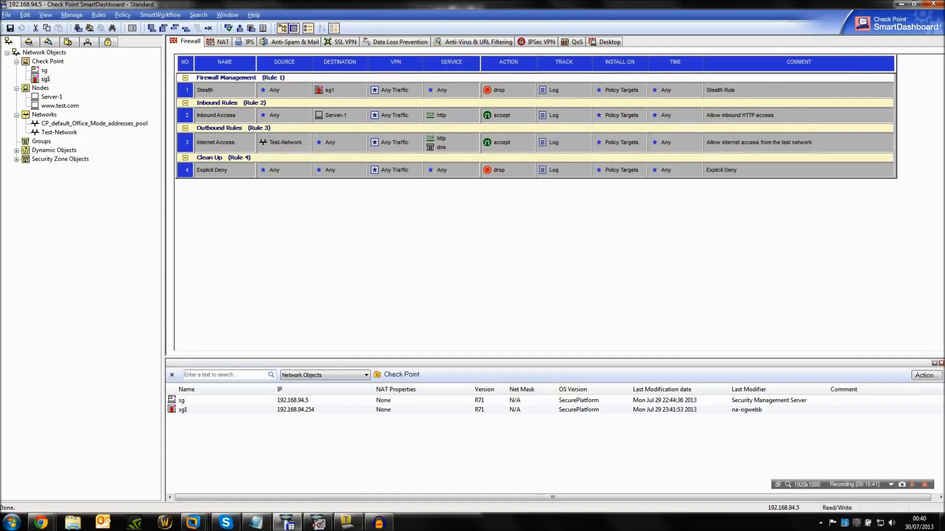
Collapse the Inbound Rules and Outbound Rules sections and expand them again.
{"action": "left_click", "coordinate": [185, 103]}
{"action": "left_click", "coordinate": [185, 112]}
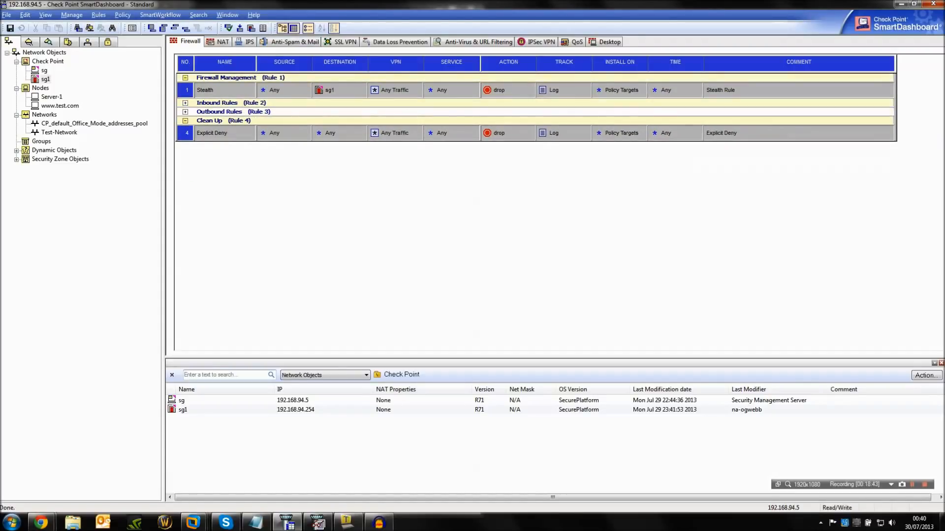
{"action": "left_click", "coordinate": [185, 78]}
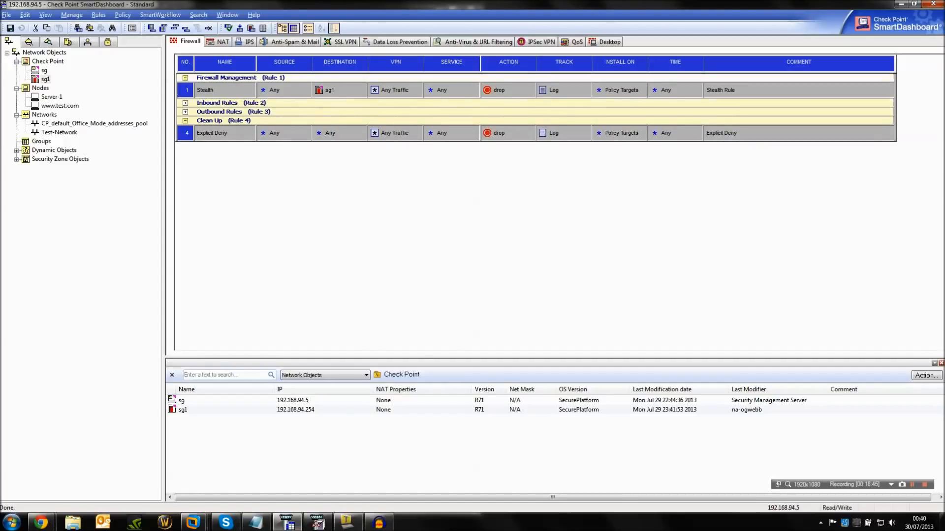
{"action": "left_click", "coordinate": [185, 102]}
{"action": "left_click", "coordinate": [185, 128]}
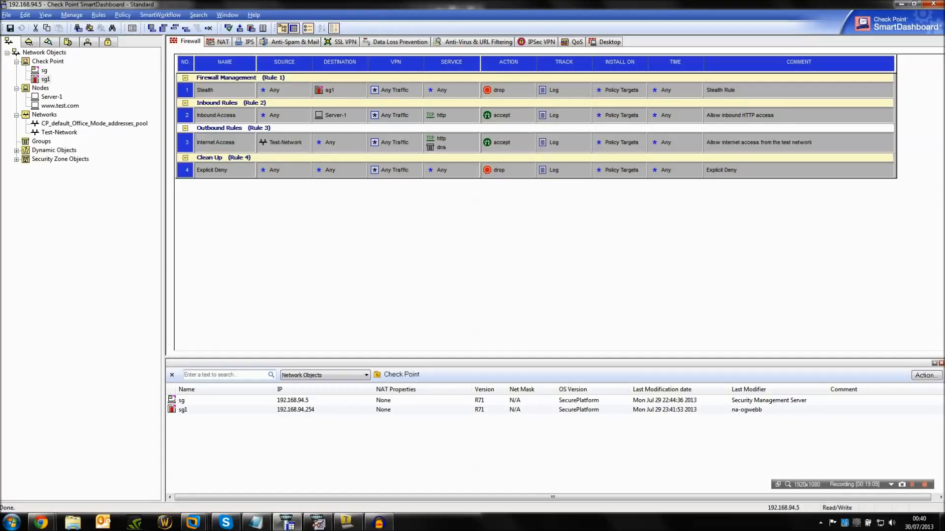
Switch to the Stingray Traffic Manager page in Chrome and log in as admin with the account password.
{"action": "left_click", "coordinate": [41, 523]}
{"action": "left_click", "coordinate": [61, 470]}
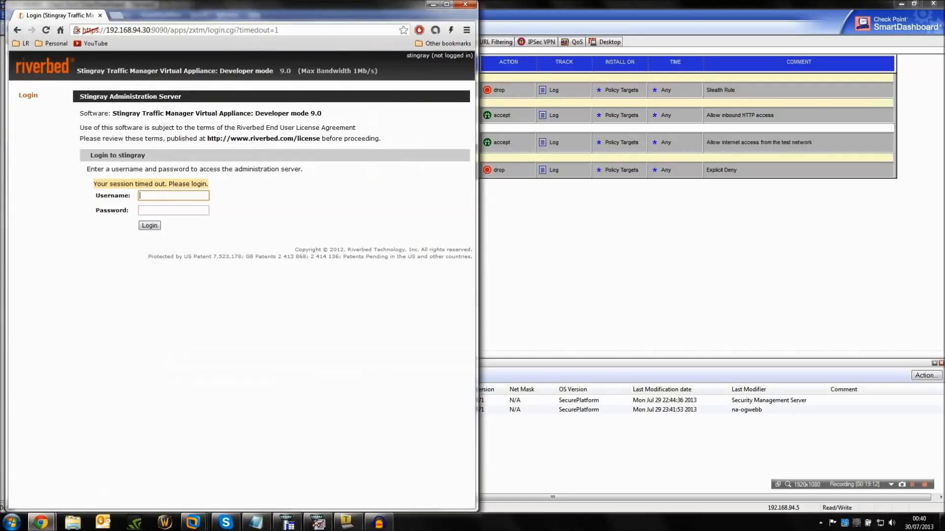
{"action": "type", "text": "admin"}
{"action": "key", "text": "Tab"}
{"action": "type", "text": "password"}
{"action": "key", "text": "Return"}
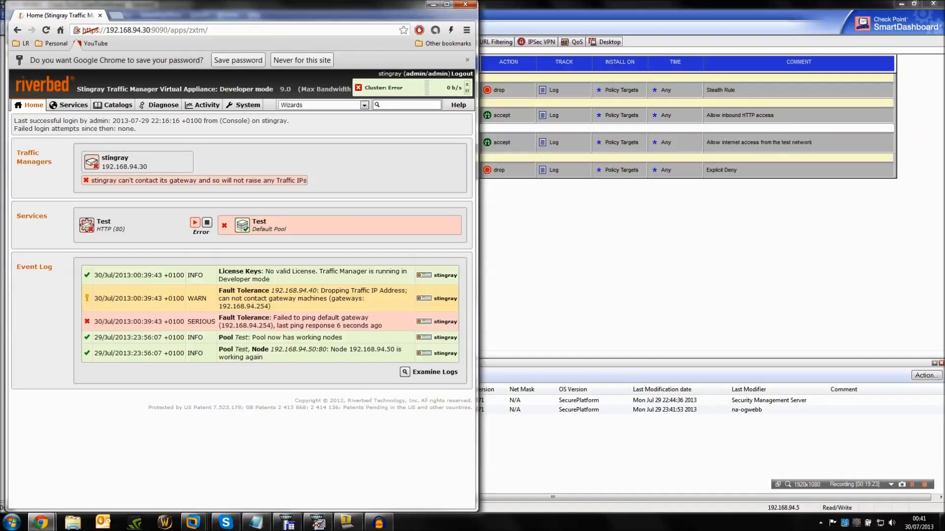
Examine the gateway error and event log on the Stingray Traffic Manager home page, and return to SmartDashboard.
{"action": "left_click_drag", "start_coordinate": [246, 6], "coordinate": [473, 248]}
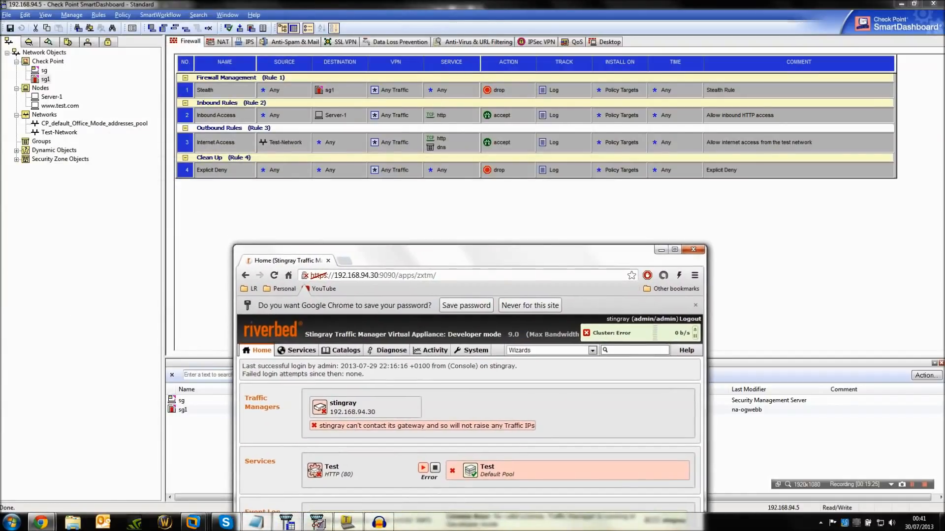
{"action": "left_click", "coordinate": [474, 217]}
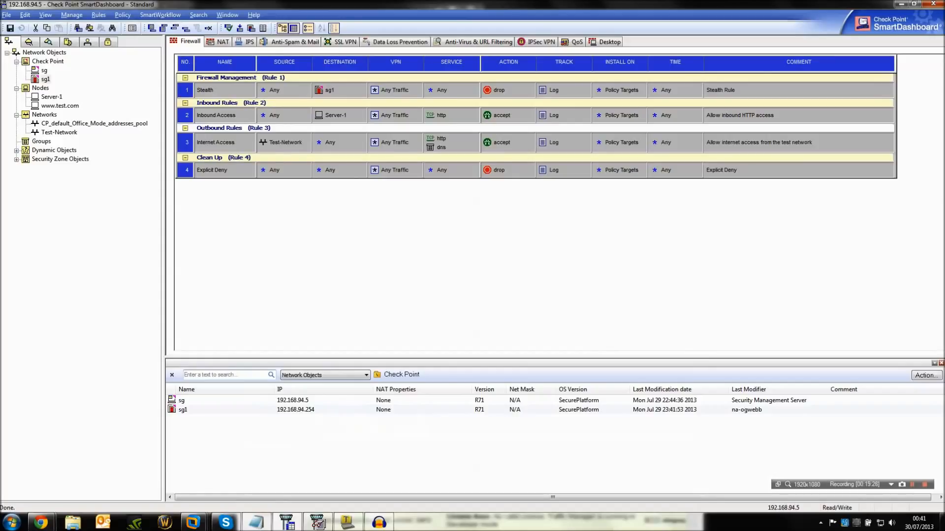
{"action": "left_click", "coordinate": [41, 522]}
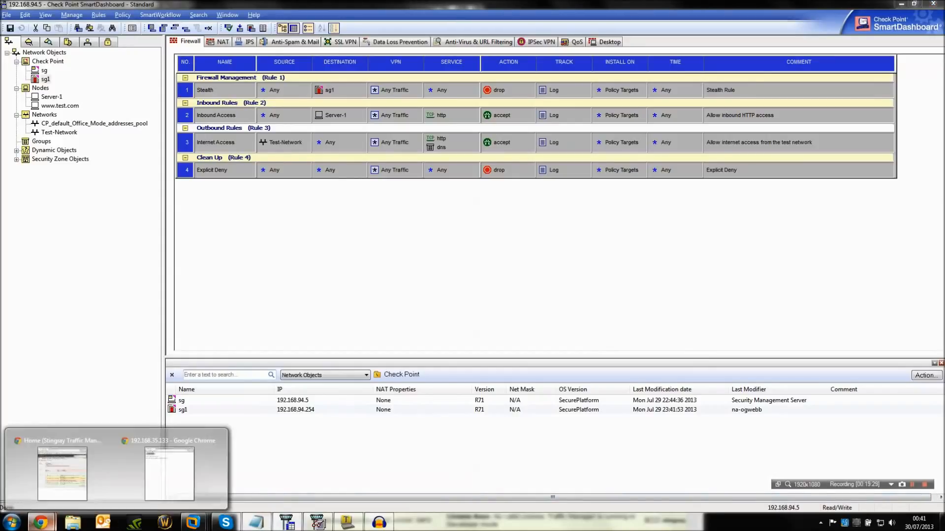
{"action": "left_click", "coordinate": [62, 467]}
{"action": "left_click_drag", "start_coordinate": [418, 251], "coordinate": [421, 75]}
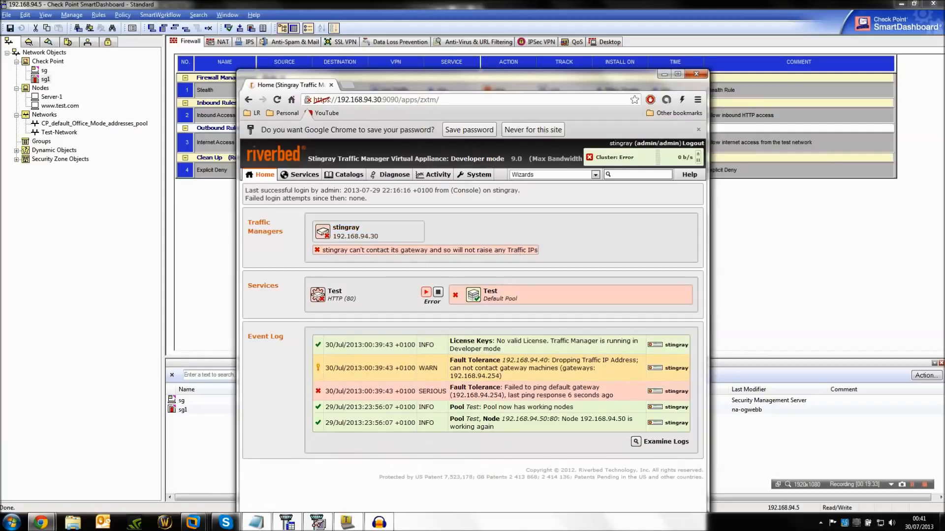
{"action": "left_click", "coordinate": [664, 74]}
Add a new rule above the Stealth rule and name it "Stingray".
{"action": "right_click", "coordinate": [185, 91]}
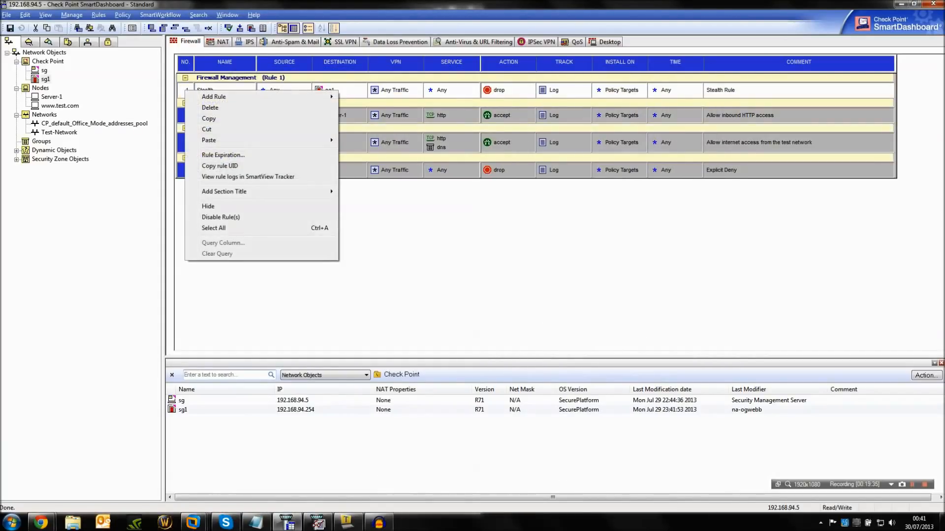
{"action": "mouse_move", "coordinate": [246, 97]}
{"action": "left_click", "coordinate": [359, 97]}
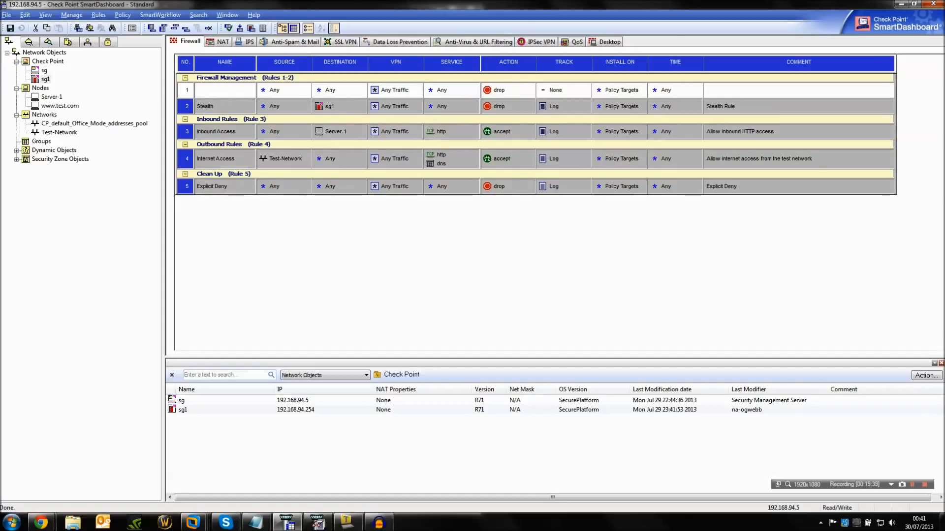
{"action": "double_click", "coordinate": [224, 90]}
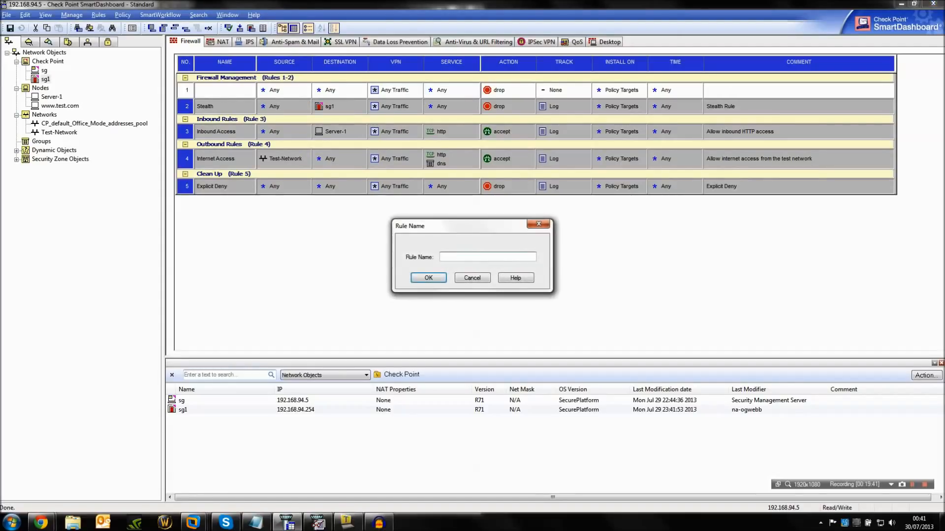
{"action": "type", "text": "Stingray"}
{"action": "key", "text": "Return"}
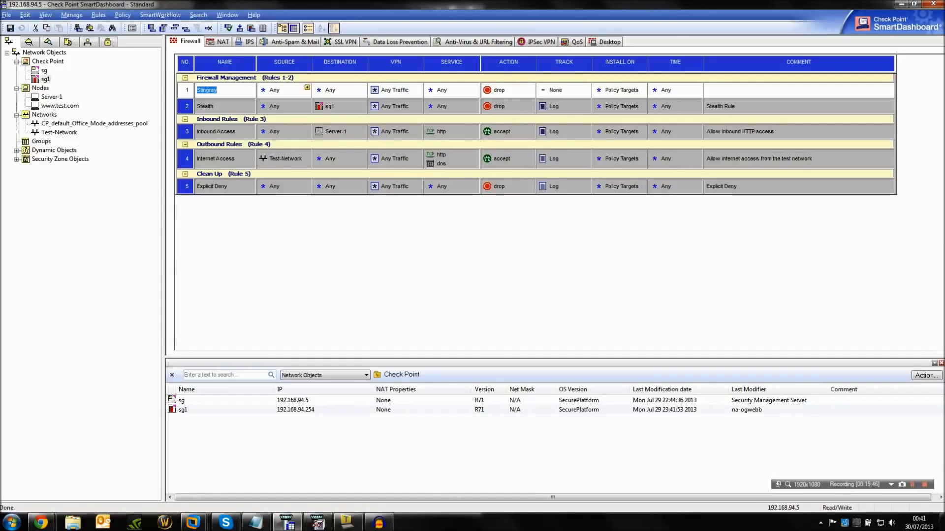
{"action": "key", "text": "Left"}
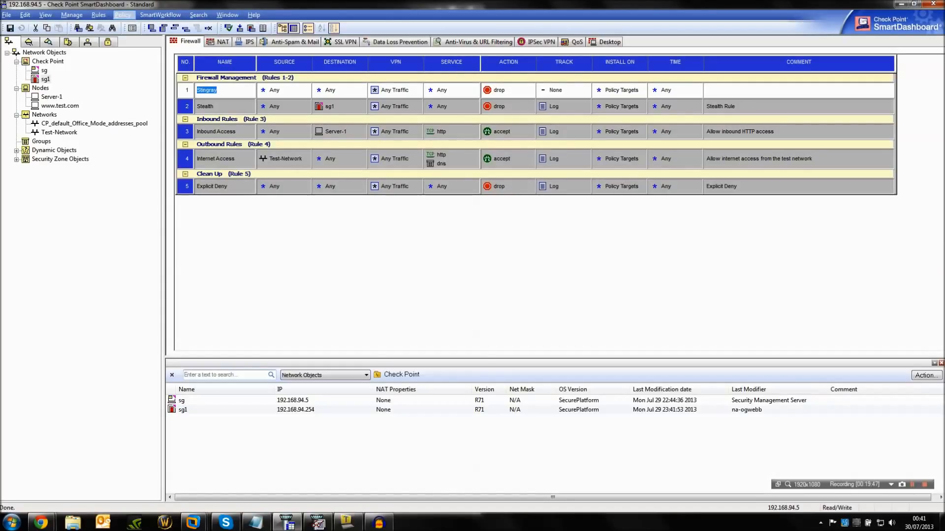
{"action": "key", "text": "Escape"}
Create a host node named "Stingray" with IP address 192.168.94.30 and enable the Web Server product for it.
{"action": "right_click", "coordinate": [39, 88]}
{"action": "mouse_move", "coordinate": [73, 95]}
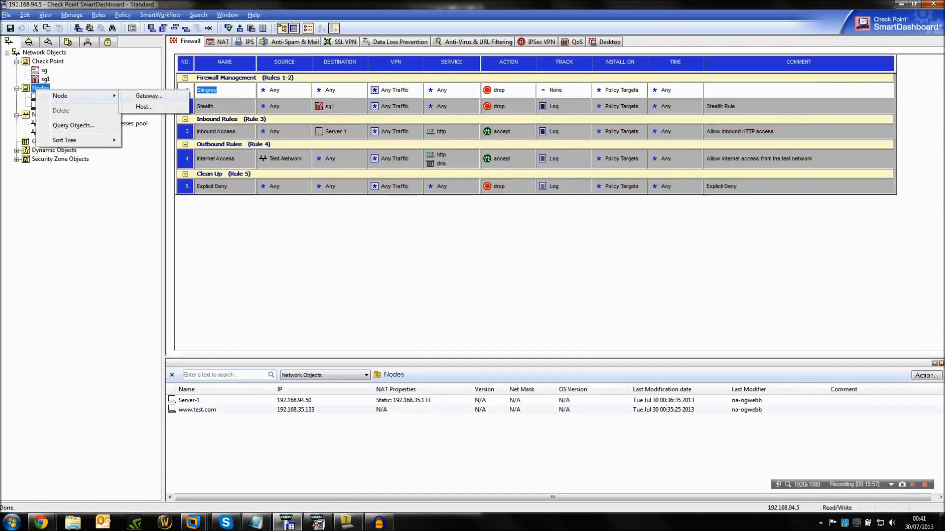
{"action": "left_click", "coordinate": [140, 106]}
{"action": "type", "text": "Stingray"}
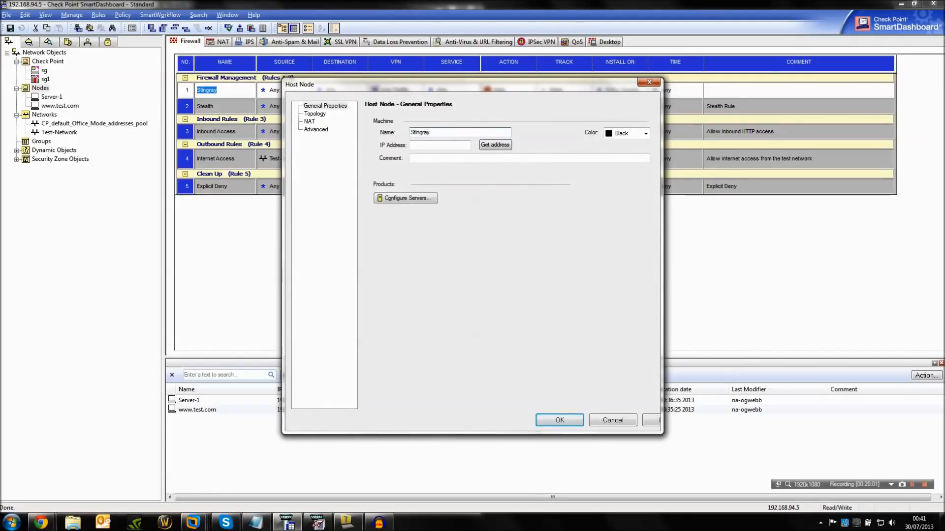
{"action": "key", "text": "Tab"}
{"action": "type", "text": "192.1"}
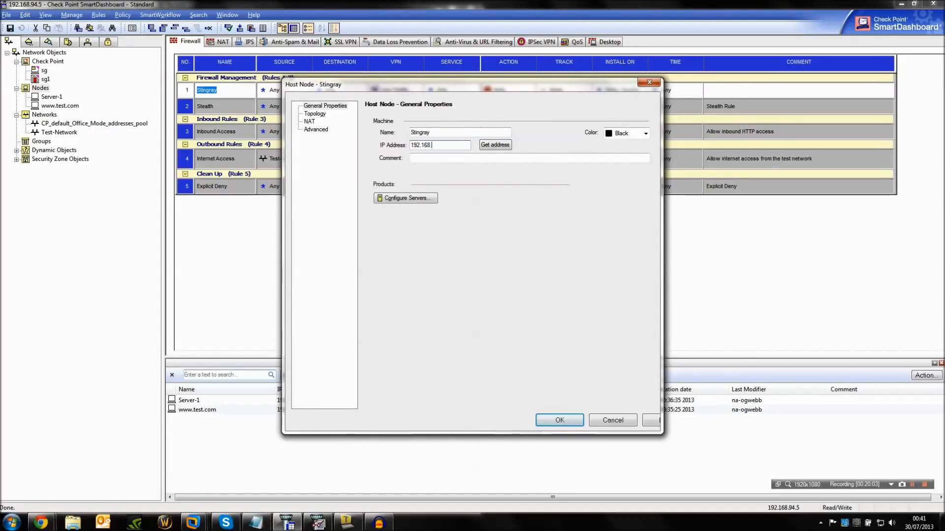
{"action": "type", "text": "94."}
{"action": "left_click", "coordinate": [405, 198]}
{"action": "left_click", "coordinate": [418, 242]}
{"action": "left_click", "coordinate": [437, 292]}
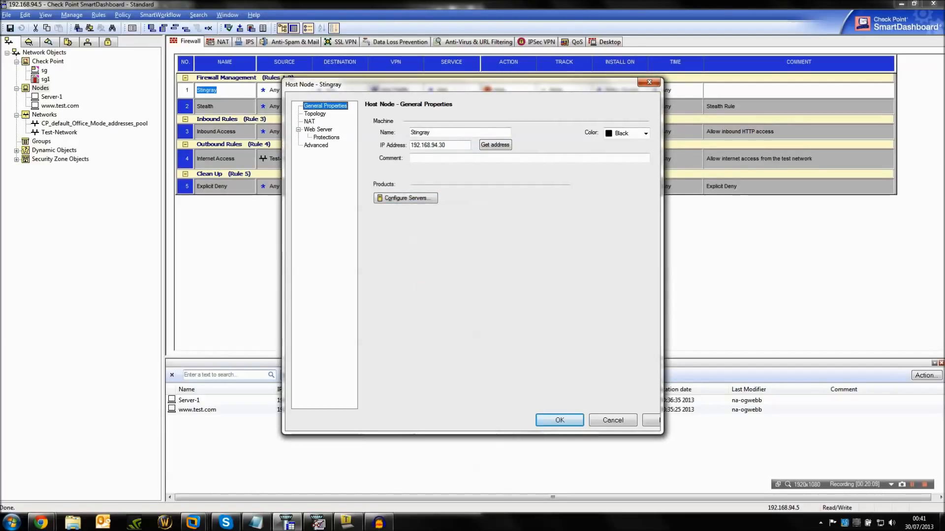
Choose the web server operating system for the Stingray host and save the new node.
{"action": "left_click", "coordinate": [326, 137]}
{"action": "left_click", "coordinate": [319, 129]}
{"action": "left_click", "coordinate": [532, 133]}
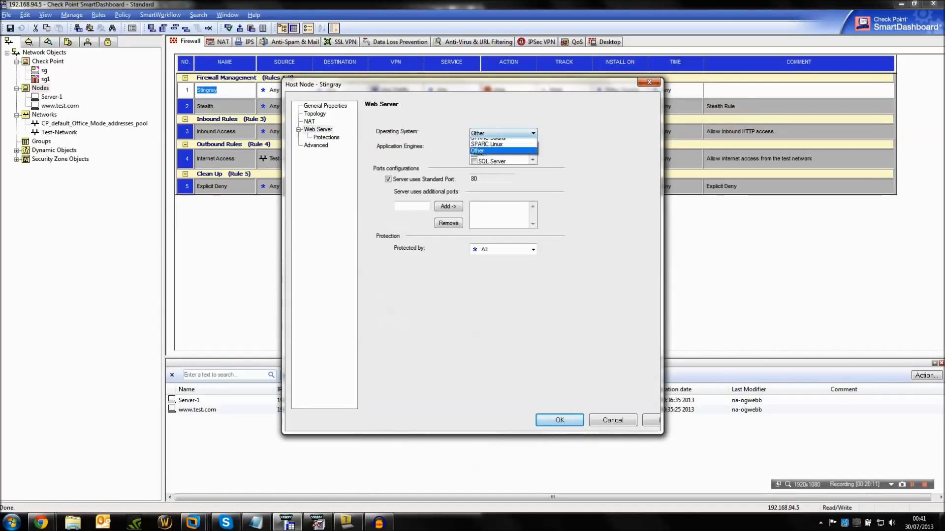
{"action": "left_click", "coordinate": [507, 168]}
{"action": "left_click", "coordinate": [532, 160]}
{"action": "left_click", "coordinate": [532, 160]}
{"action": "left_click", "coordinate": [533, 160]}
{"action": "left_click", "coordinate": [533, 159]}
{"action": "left_click", "coordinate": [533, 160]}
{"action": "left_click", "coordinate": [487, 146]}
{"action": "left_click", "coordinate": [560, 421]}
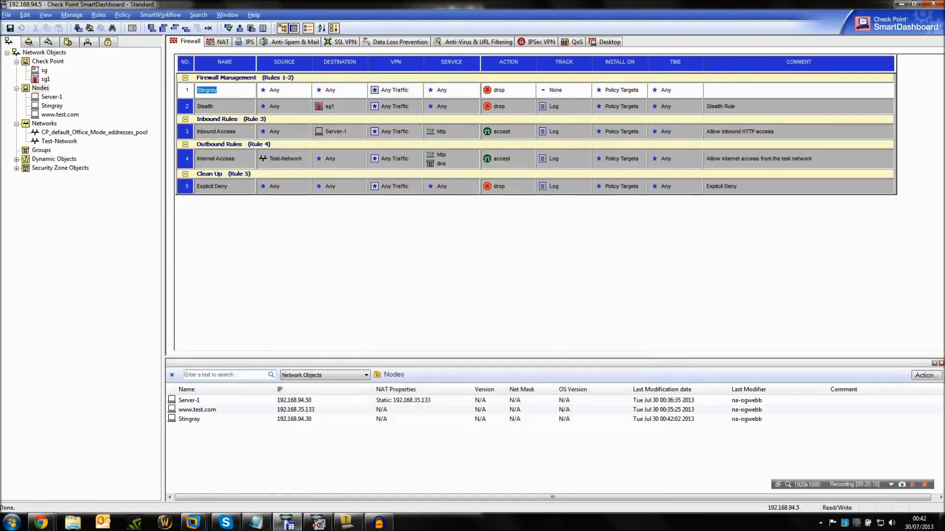
Set the Stingray rule's source to the Stingray host and its destination to gateway sg1.
{"action": "left_click", "coordinate": [52, 106]}
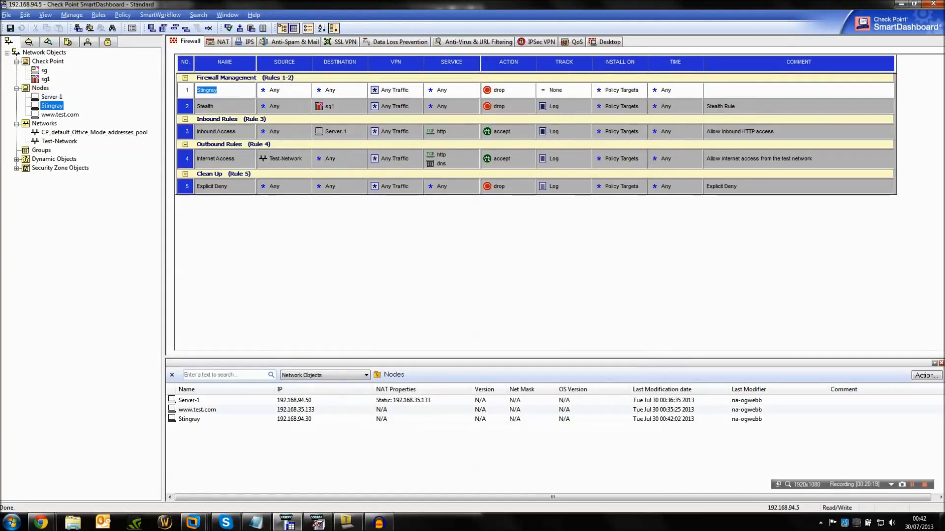
{"action": "left_click_drag", "start_coordinate": [52, 106], "coordinate": [284, 90]}
{"action": "left_click_drag", "start_coordinate": [45, 80], "coordinate": [326, 90]}
Add the ICMP echo-reply and echo-request services to the Stingray rule.
{"action": "left_click", "coordinate": [475, 87]}
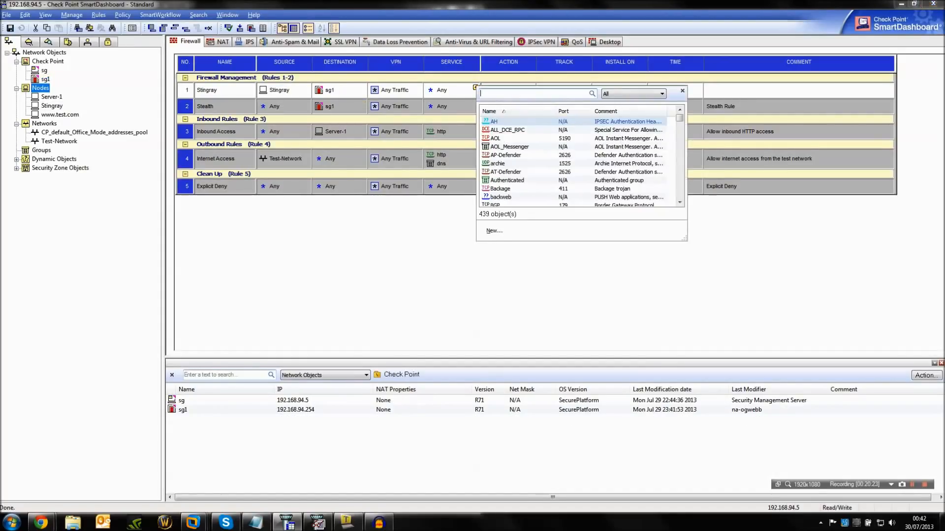
{"action": "type", "text": "icmp"}
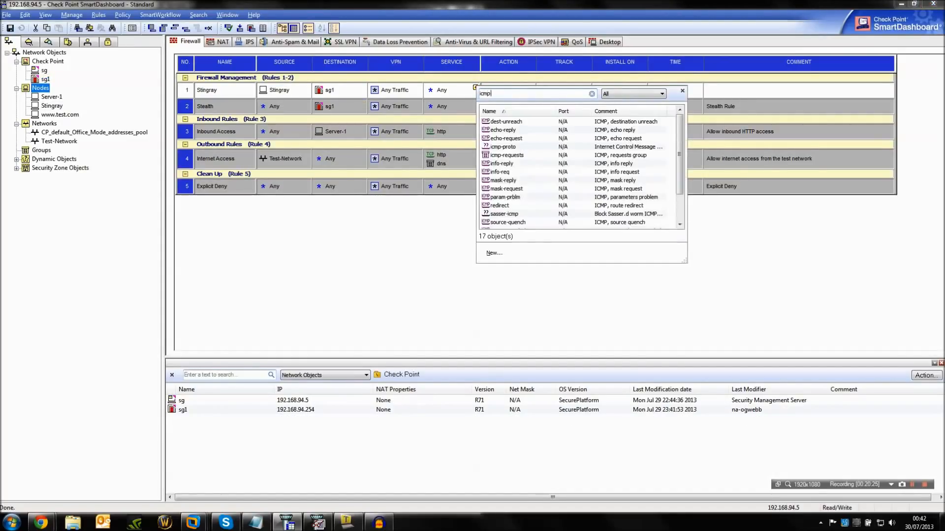
{"action": "left_click", "coordinate": [502, 130]}
{"action": "left_click", "coordinate": [476, 88]}
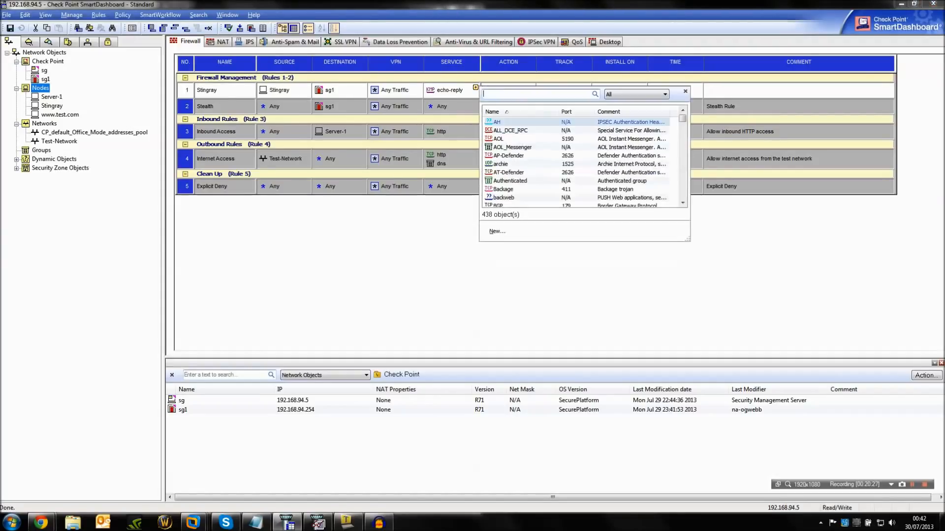
{"action": "type", "text": "icmp"}
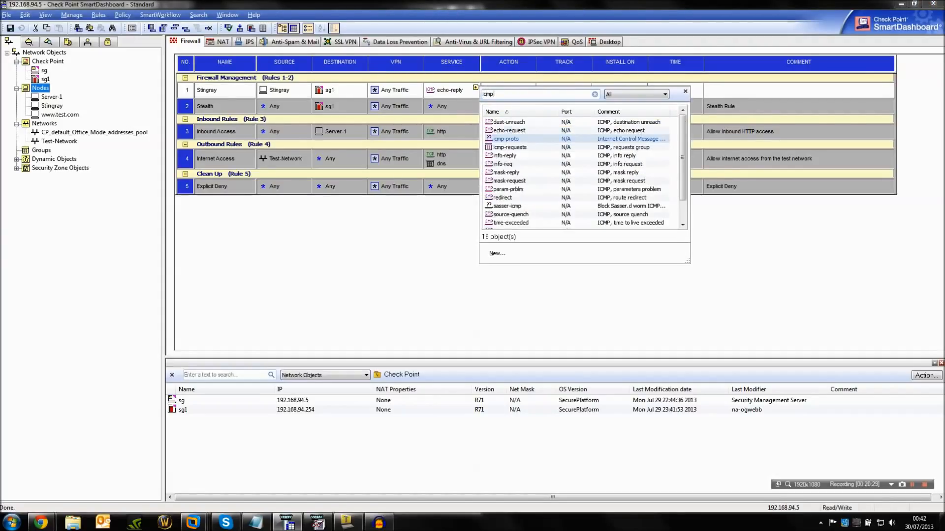
{"action": "left_click", "coordinate": [507, 130]}
Set the Stingray rule's action to accept and its tracking to Log.
{"action": "right_click", "coordinate": [498, 92]}
{"action": "left_click", "coordinate": [519, 101]}
{"action": "right_click", "coordinate": [556, 92]}
{"action": "left_click", "coordinate": [578, 110]}
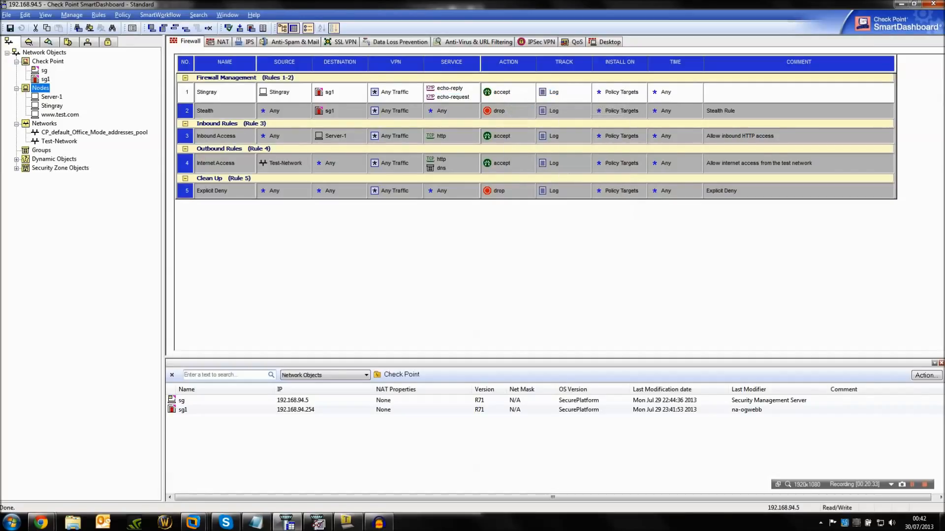
Add the comment "Allow Stingray LB to test GW connectivity" to the Stingray rule.
{"action": "double_click", "coordinate": [738, 92]}
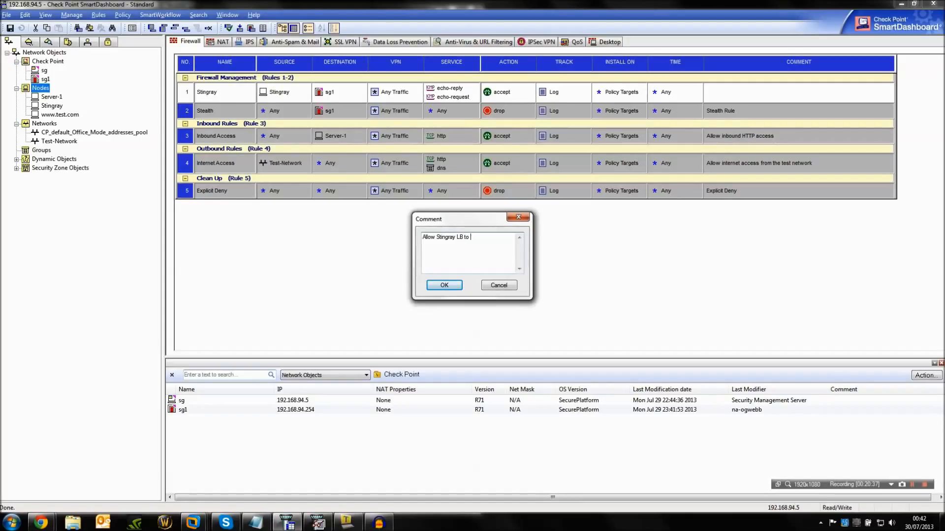
{"action": "type", "text": "Allow Stingray LB to test GW connectivity"}
{"action": "key", "text": "Return"}
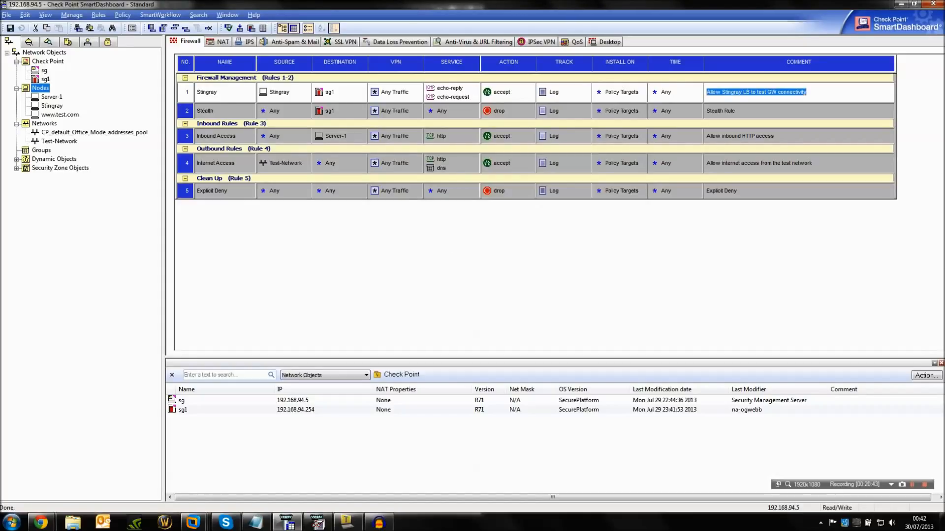
Install the updated policy with the new Stingray rule on gateway sg1 without creating a database version.
{"action": "key", "text": "Return"}
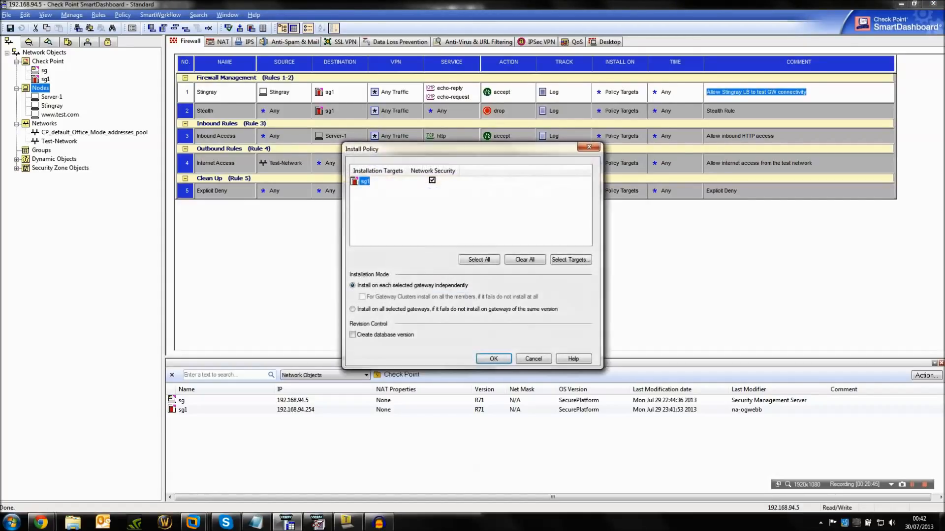
{"action": "key", "text": "Return"}
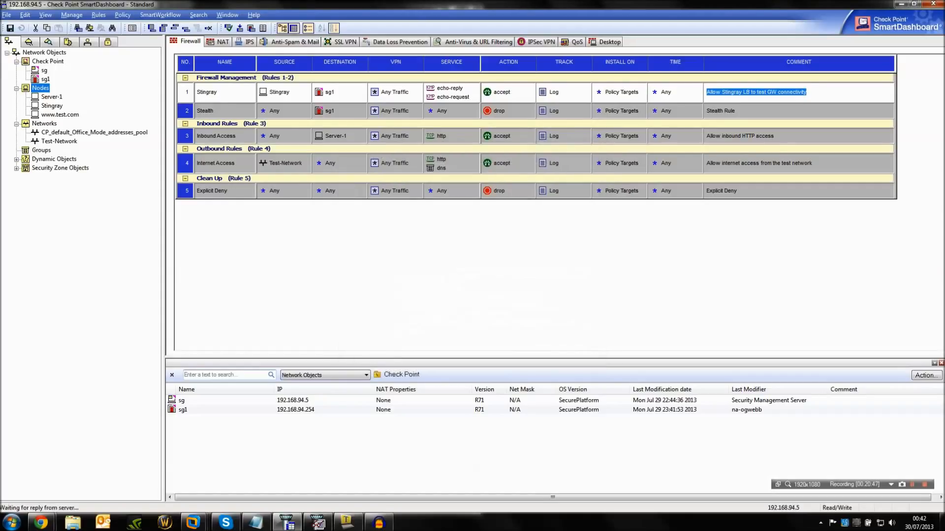
{"action": "mouse_move", "coordinate": [41, 523]}
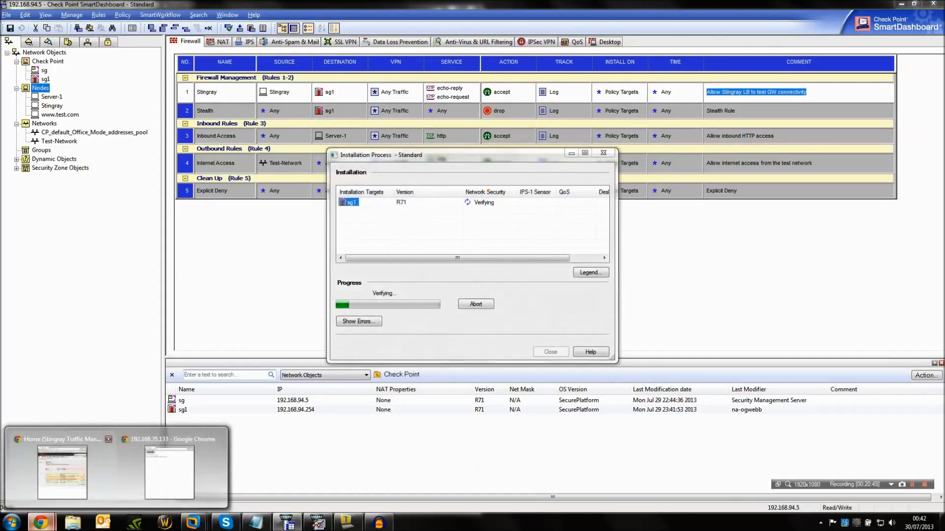
Examine the log details in SmartView Tracker for the first Stingray echo request to sg1 dropped by the Stealth rule.
{"action": "left_click", "coordinate": [62, 476]}
{"action": "left_click_drag", "start_coordinate": [443, 75], "coordinate": [677, 0]}
{"action": "left_click", "coordinate": [317, 522]}
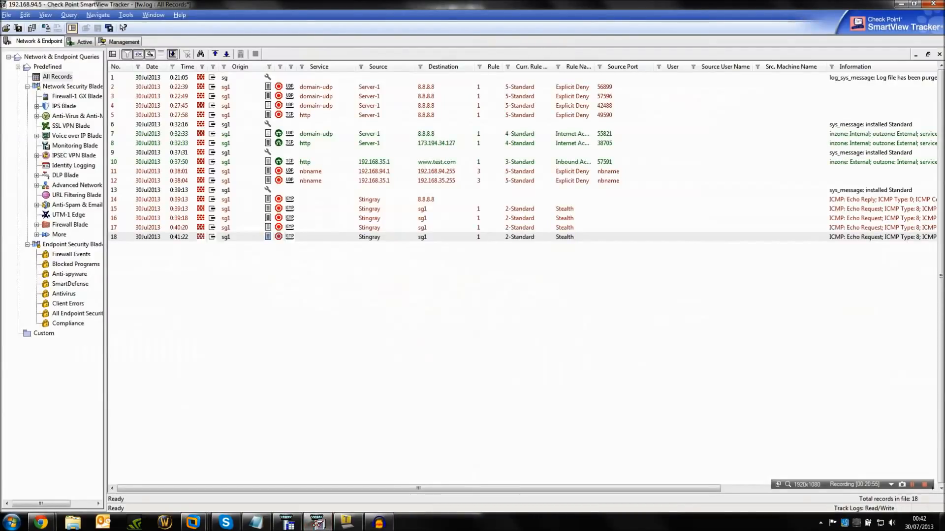
{"action": "left_click", "coordinate": [426, 200]}
{"action": "left_click", "coordinate": [425, 208]}
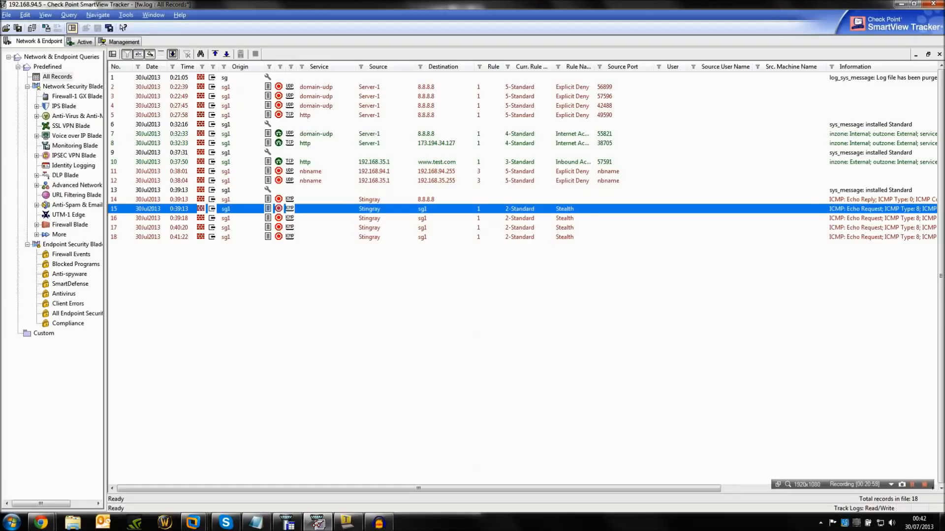
{"action": "double_click", "coordinate": [425, 208]}
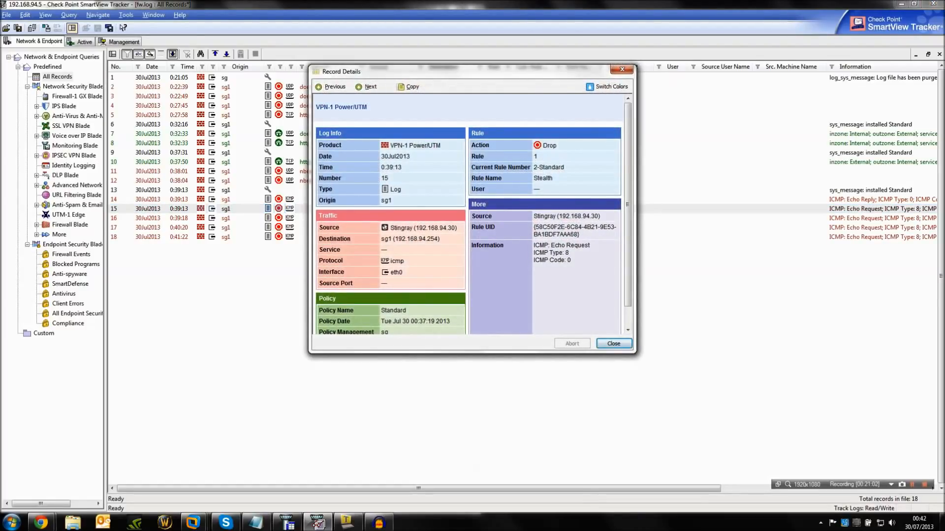
{"action": "key", "text": "Escape"}
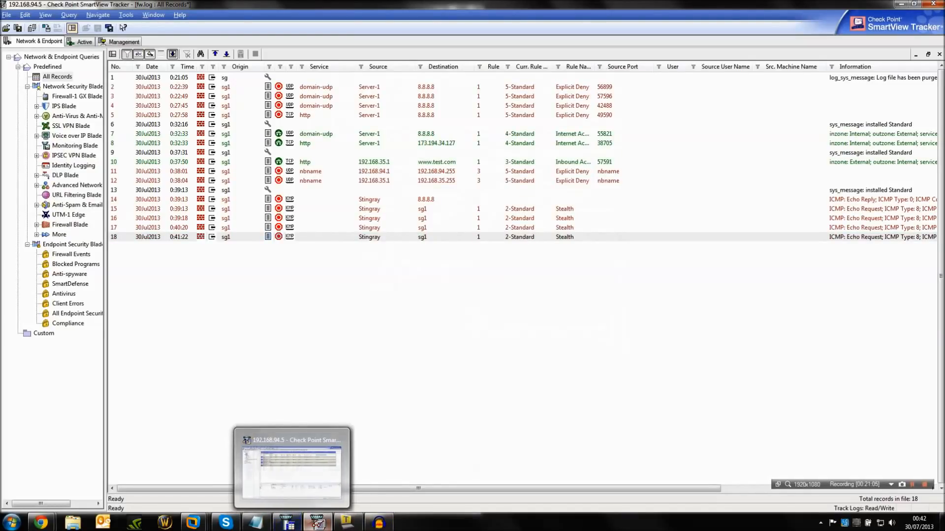
Return to SmartDashboard and close the policy installation window.
{"action": "left_click", "coordinate": [290, 524]}
{"action": "left_click", "coordinate": [550, 352]}
Switch to Chrome to check the Stingray Traffic Manager status and event log, declining password saving for the site, and return to SmartDashboard.
{"action": "left_click", "coordinate": [69, 473]}
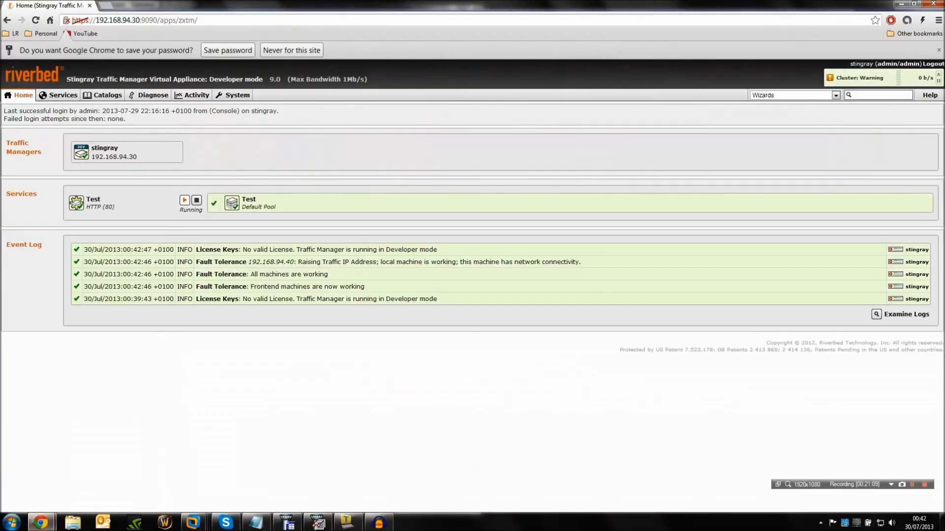
{"action": "left_click", "coordinate": [291, 50]}
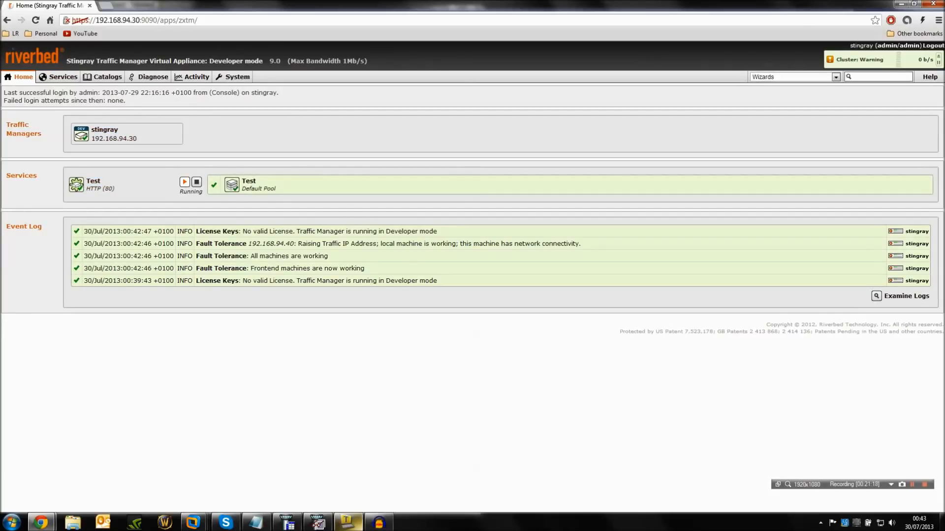
{"action": "mouse_move", "coordinate": [347, 523]}
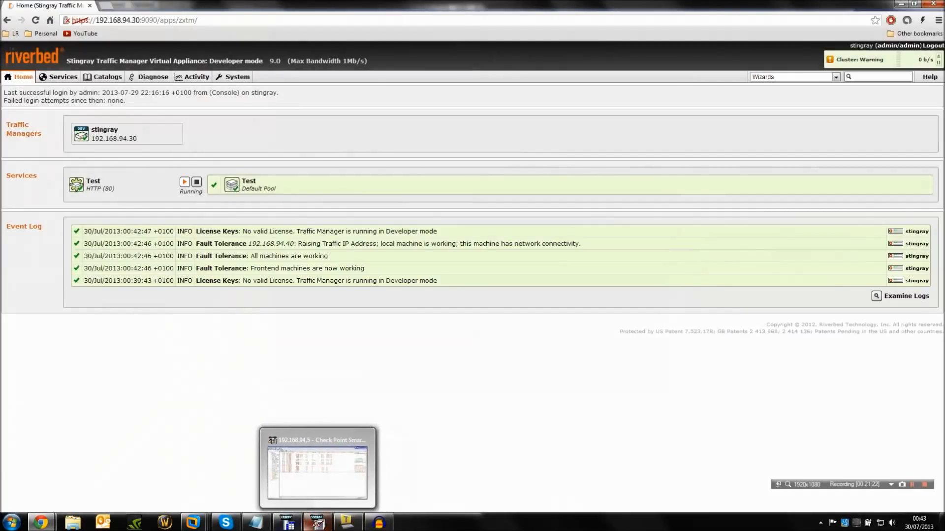
{"action": "left_click", "coordinate": [318, 522]}
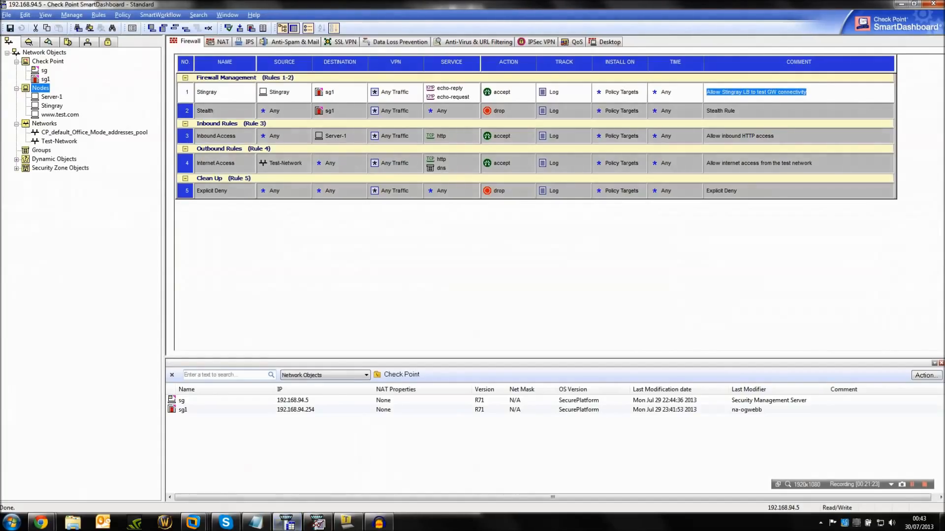